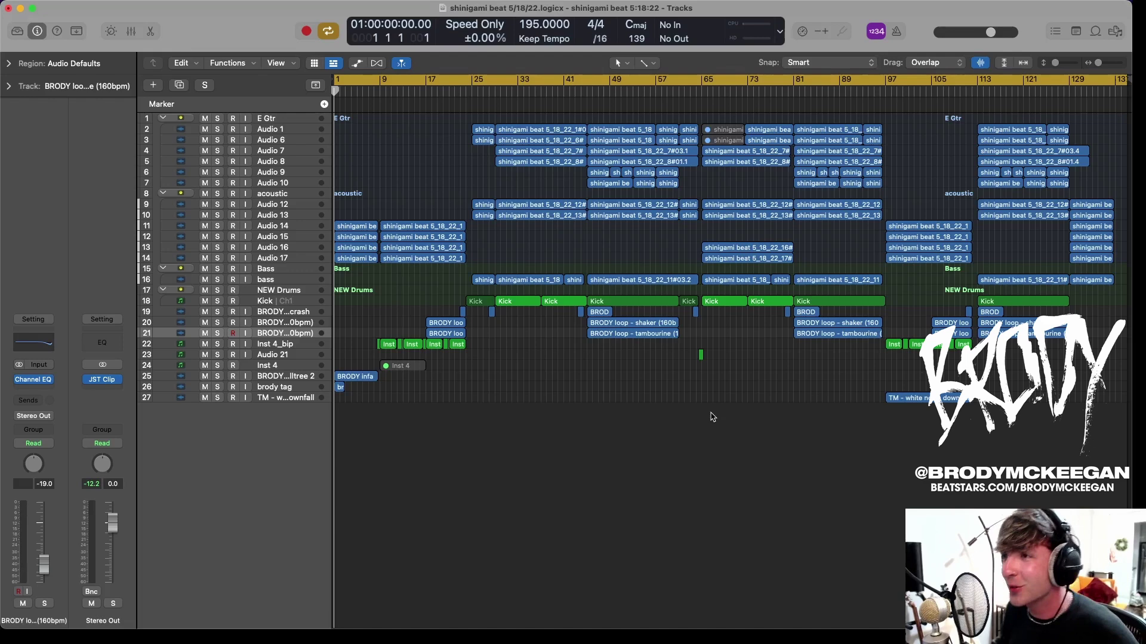
# Turn off cycle mode for the arrangement.
pyautogui.scroll(3, 835, 373)
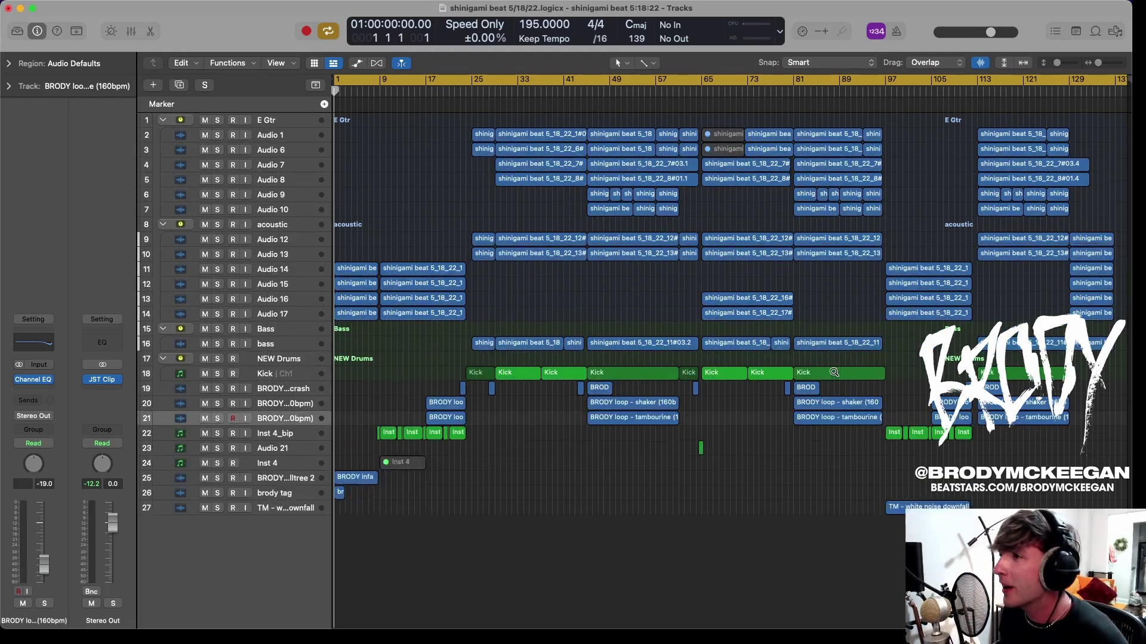
pyautogui.scroll(-2, 516, 298)
pyautogui.scroll(-1, 554, 312)
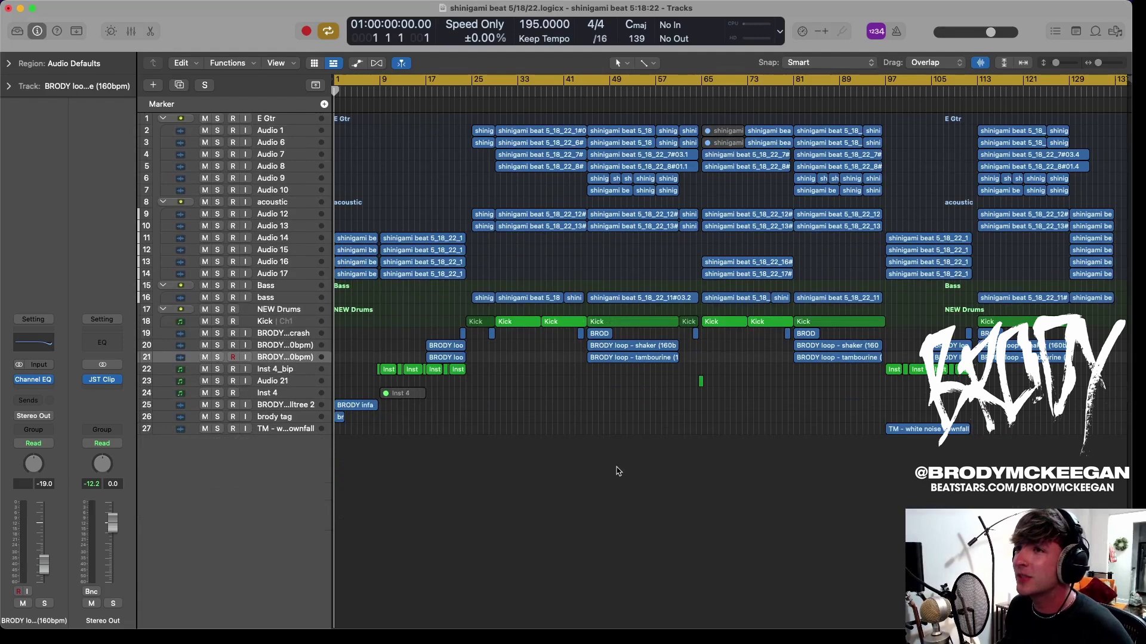
pyautogui.press('c')
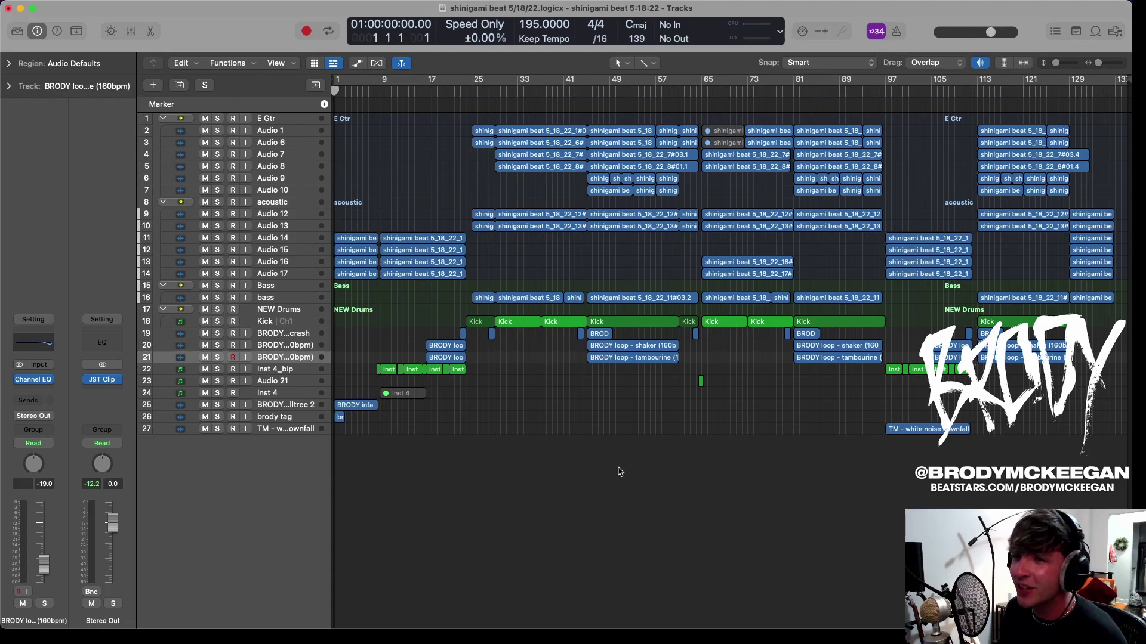
# Solo the acoustic track stack and mute its Audio 16 and Audio 17 tracks.
pyautogui.scroll(5, 719, 434)
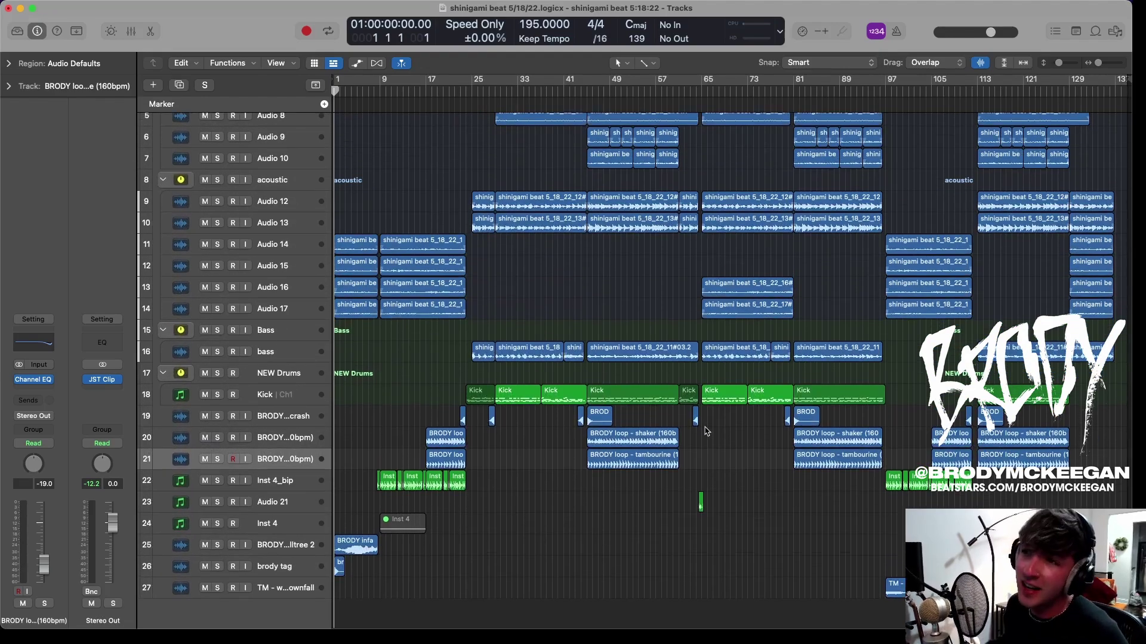
pyautogui.scroll(3, 712, 437)
pyautogui.scroll(-5, 708, 431)
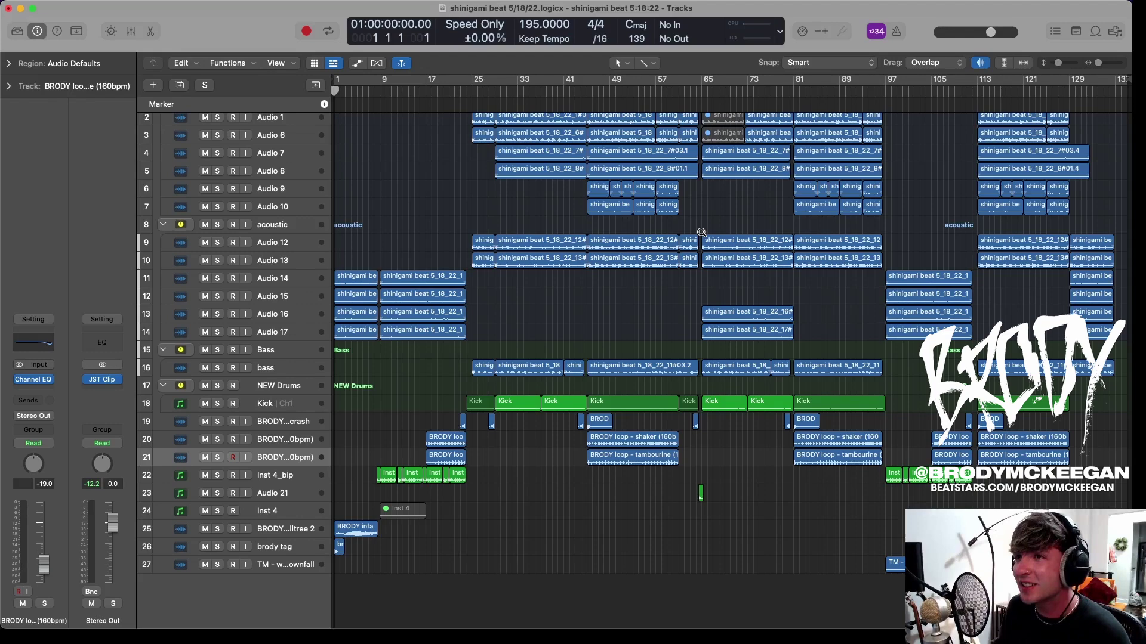
pyautogui.scroll(5, 701, 233)
pyautogui.scroll(-5, 701, 234)
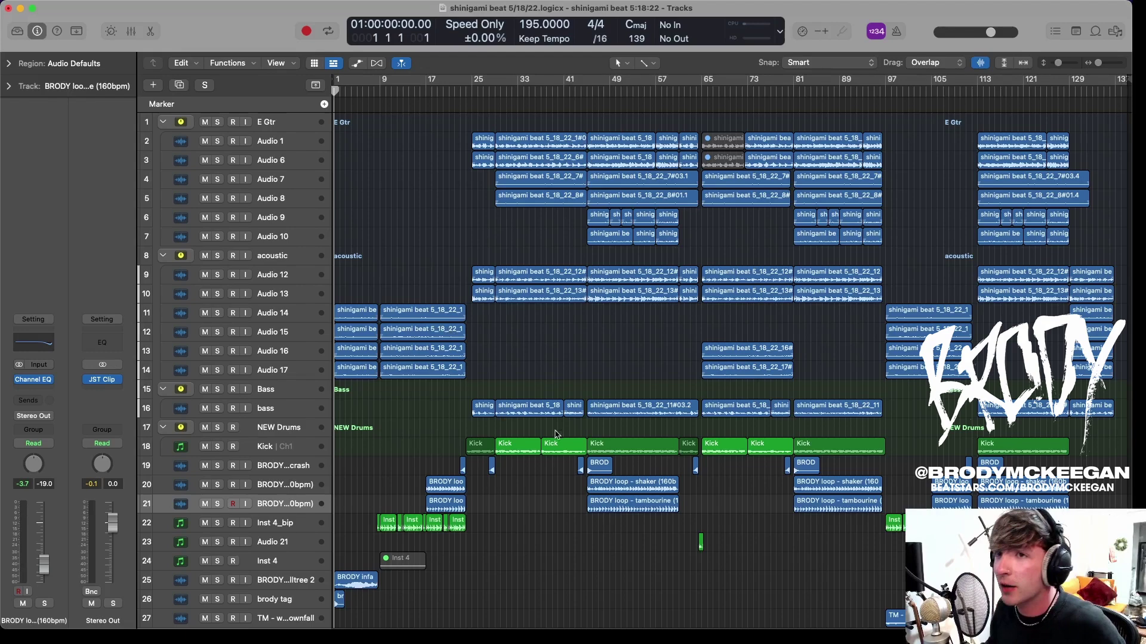
pyautogui.click(217, 255)
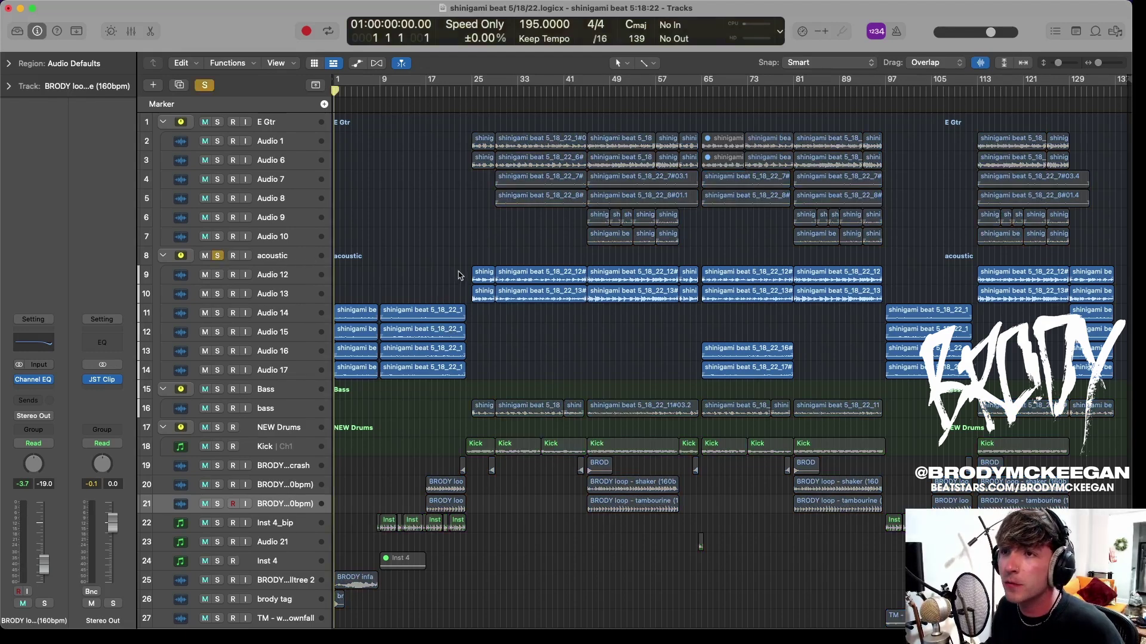
pyautogui.keyDown('ctrl'); pyautogui.keyDown('alt'); pyautogui.click(487, 346); pyautogui.keyUp('alt'); pyautogui.keyUp('ctrl')
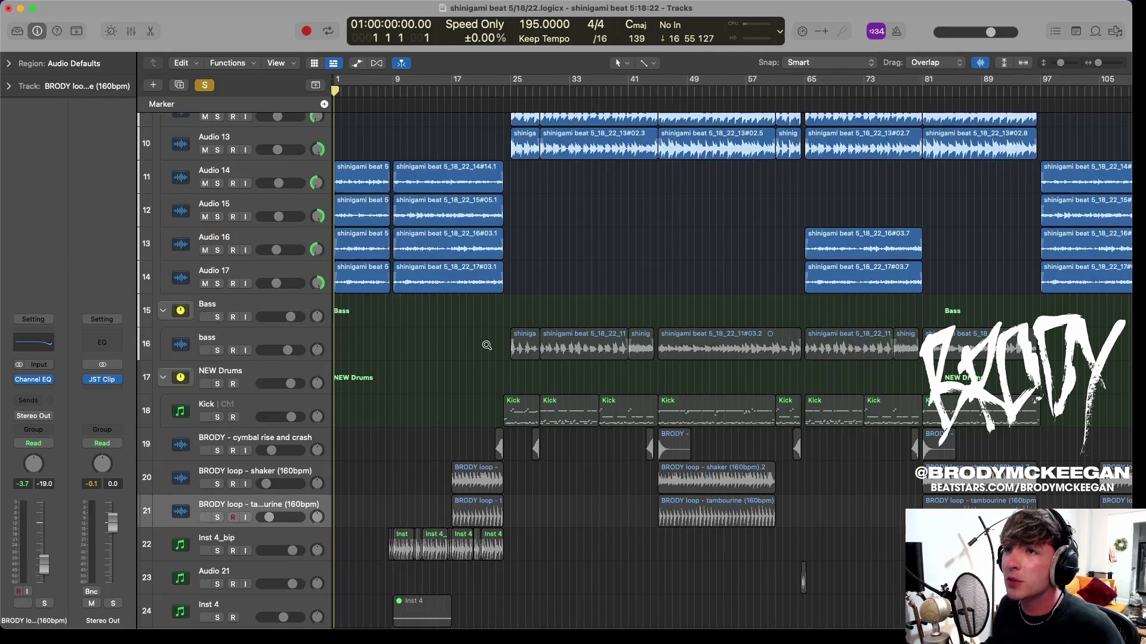
pyautogui.moveTo(205, 250); pyautogui.dragTo(205, 284)
# Play the soloed acoustic intro from the start of the song and examine the Audio 14 and Audio 15 regions.
pyautogui.press('space')
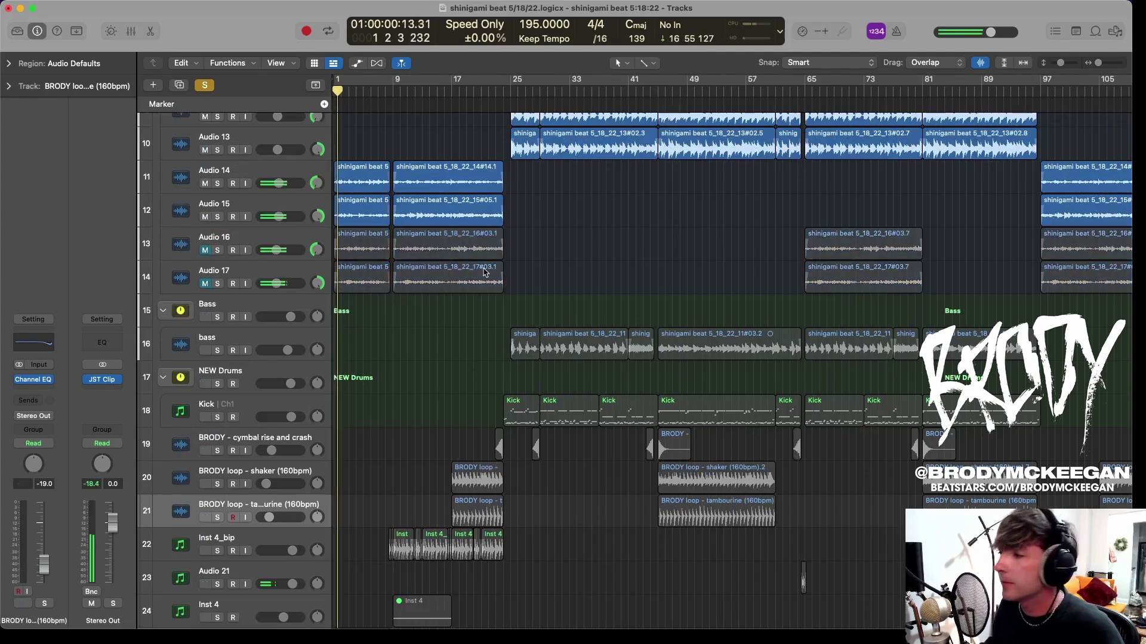
pyautogui.keyDown('ctrl'); pyautogui.keyDown('alt'); pyautogui.click(537, 279); pyautogui.keyUp('alt'); pyautogui.keyUp('ctrl')
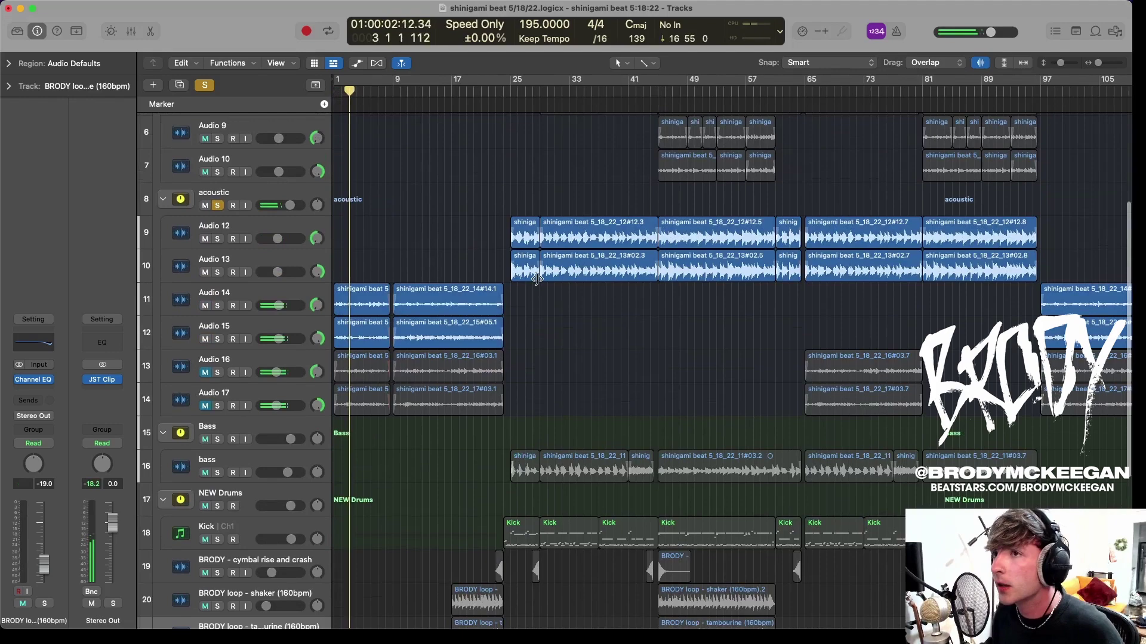
pyautogui.press('super+Right')
pyautogui.press('super+Right')
pyautogui.press('super+Right')
pyautogui.hscroll(-2, 537, 279)
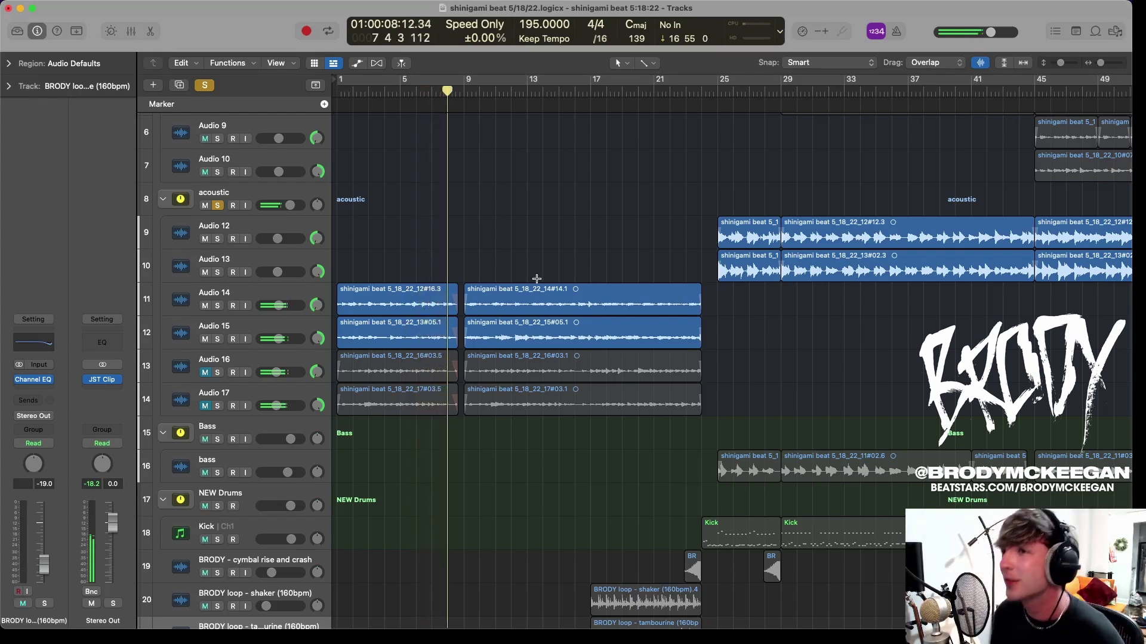
pyautogui.press('super+Right')
pyautogui.press('super+Right')
pyautogui.press('super+Right')
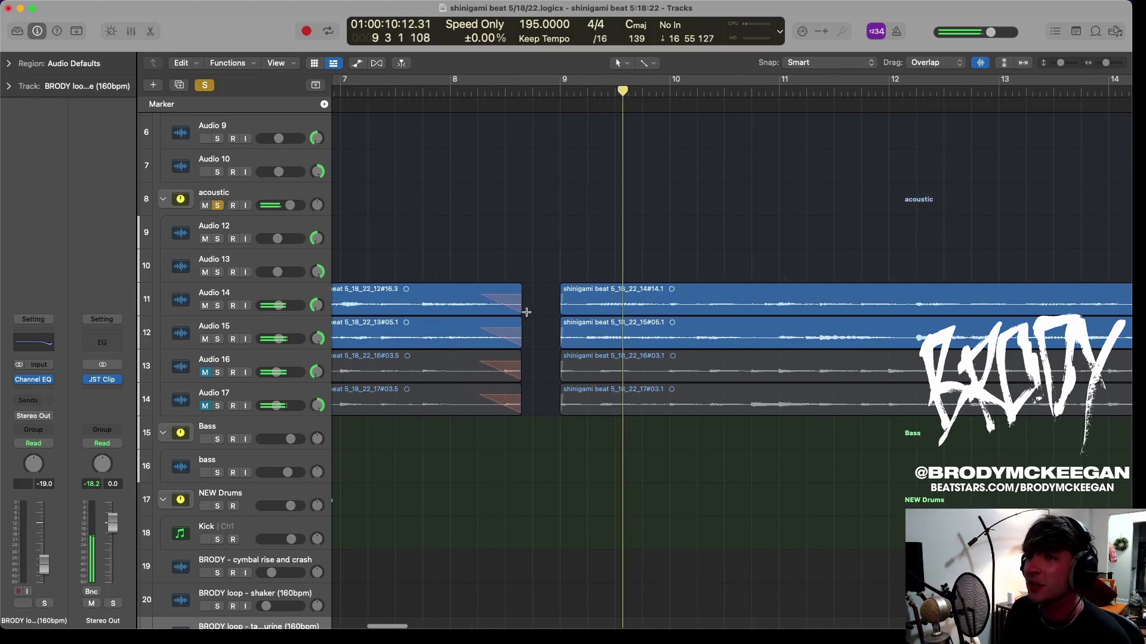
pyautogui.scroll(-3, 531, 302)
pyautogui.hscroll(-2, 549, 302)
pyautogui.scroll(-4, 548, 302)
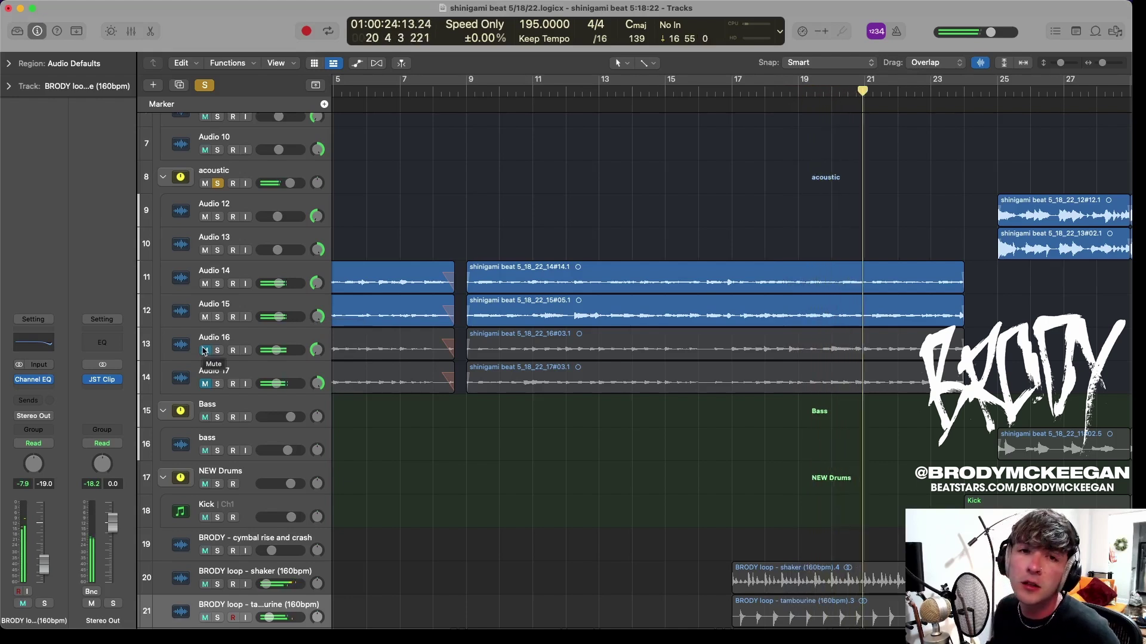
# Unmute Audio 16 and Audio 17, mute Audio 14 and Audio 15 instead, and listen from bar 9.
pyautogui.moveTo(203, 351); pyautogui.dragTo(212, 401)
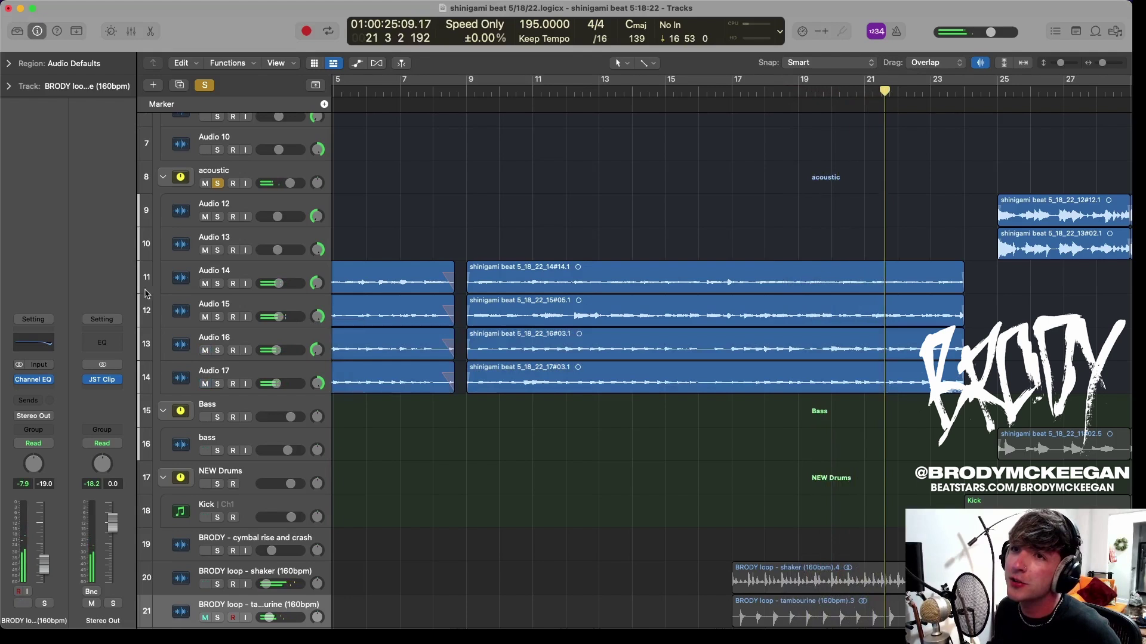
pyautogui.moveTo(205, 284); pyautogui.dragTo(204, 317)
pyautogui.click(470, 90)
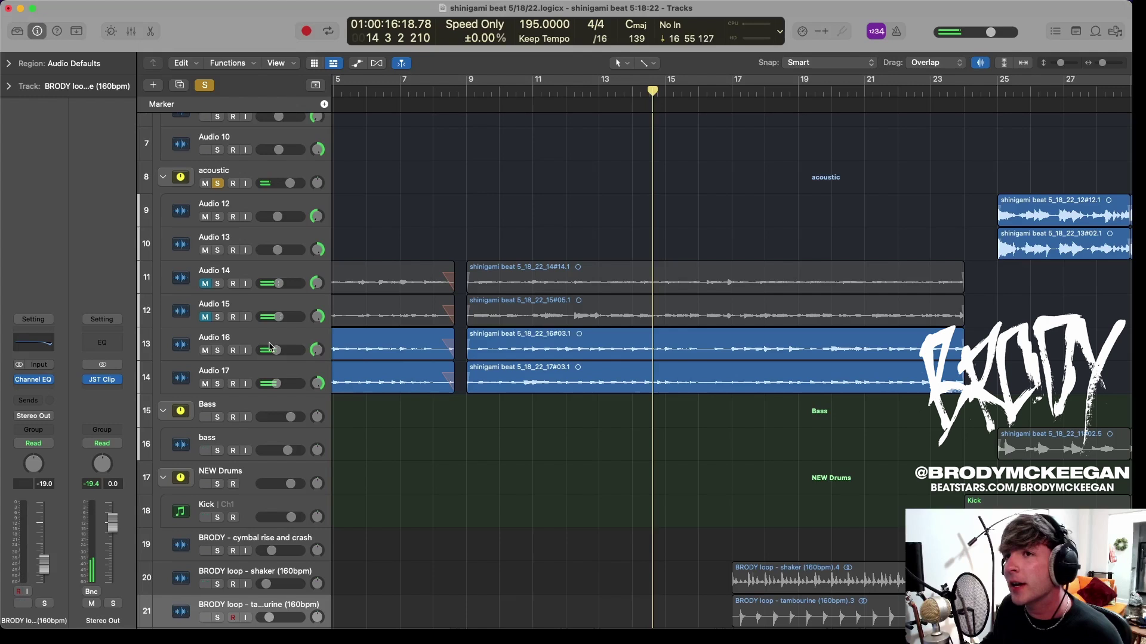
# Inspect the channel strips of Audio 14 and Audio 15 and unmute both tracks.
pyautogui.click(251, 308)
pyautogui.click(258, 270)
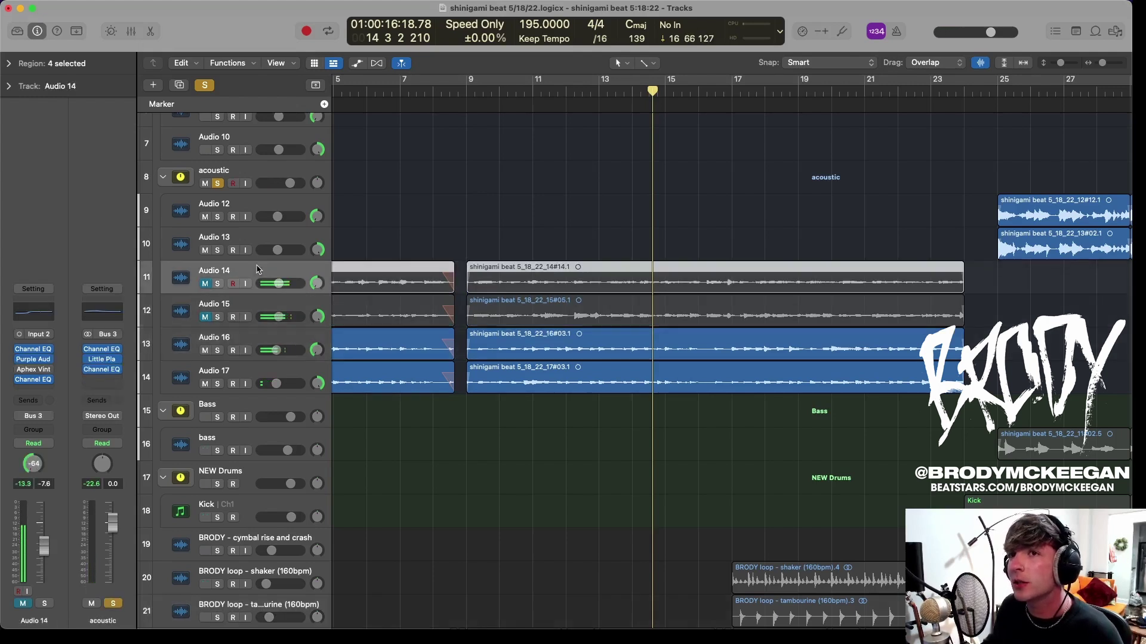
pyautogui.click(254, 302)
pyautogui.click(204, 283)
pyautogui.click(205, 317)
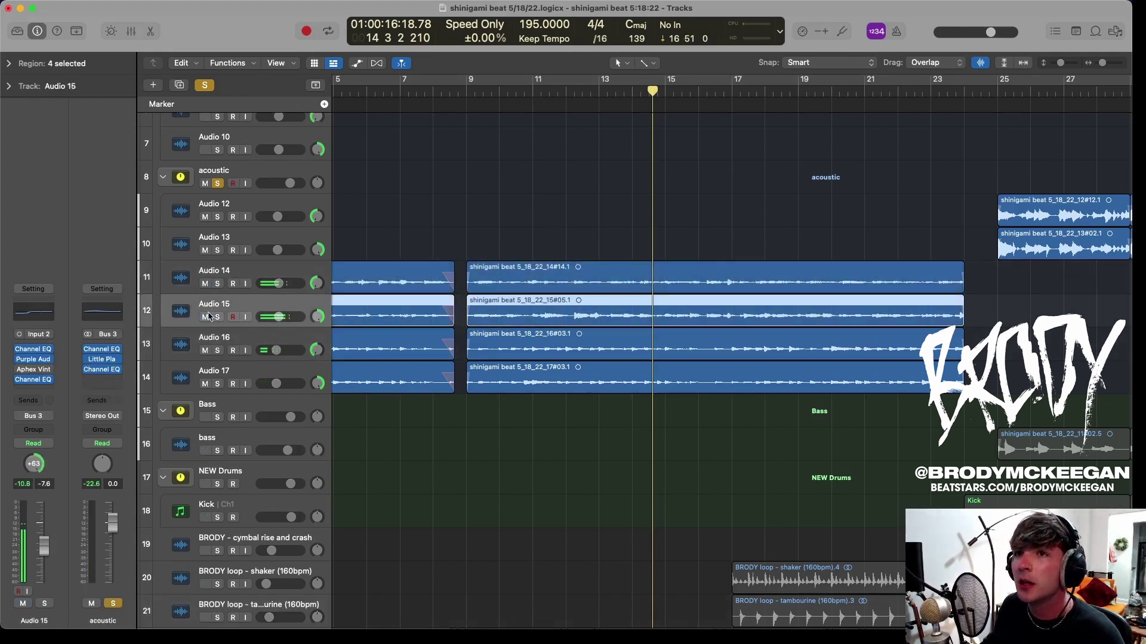
# Examine the plug-in chains on the acoustic stack, Audio 14 and Audio 16.
pyautogui.click(255, 171)
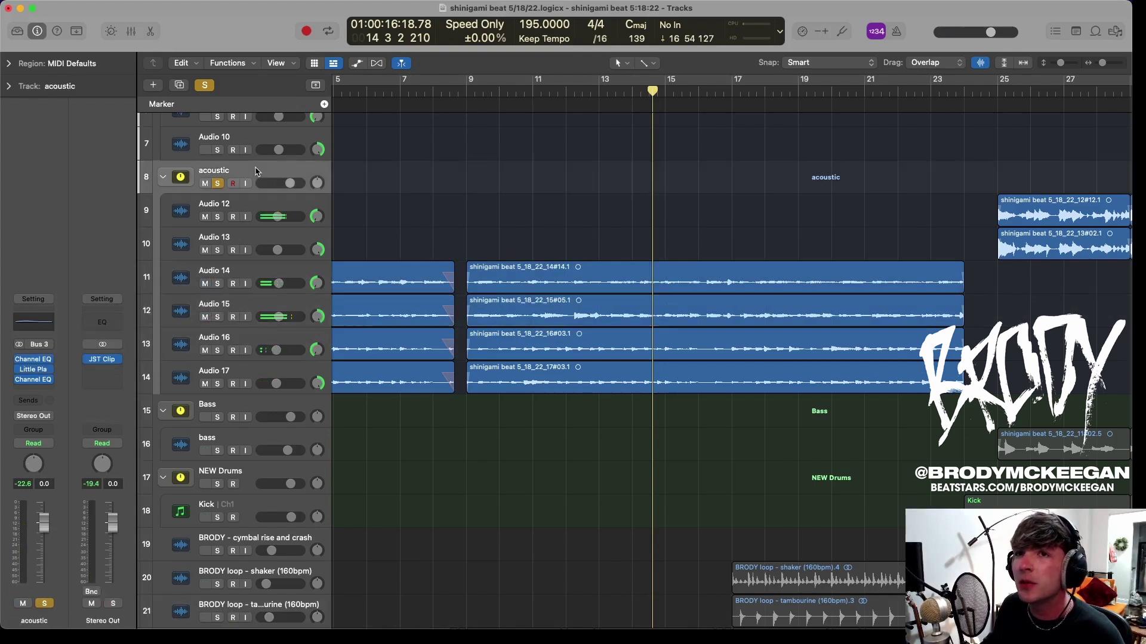
pyautogui.click(266, 275)
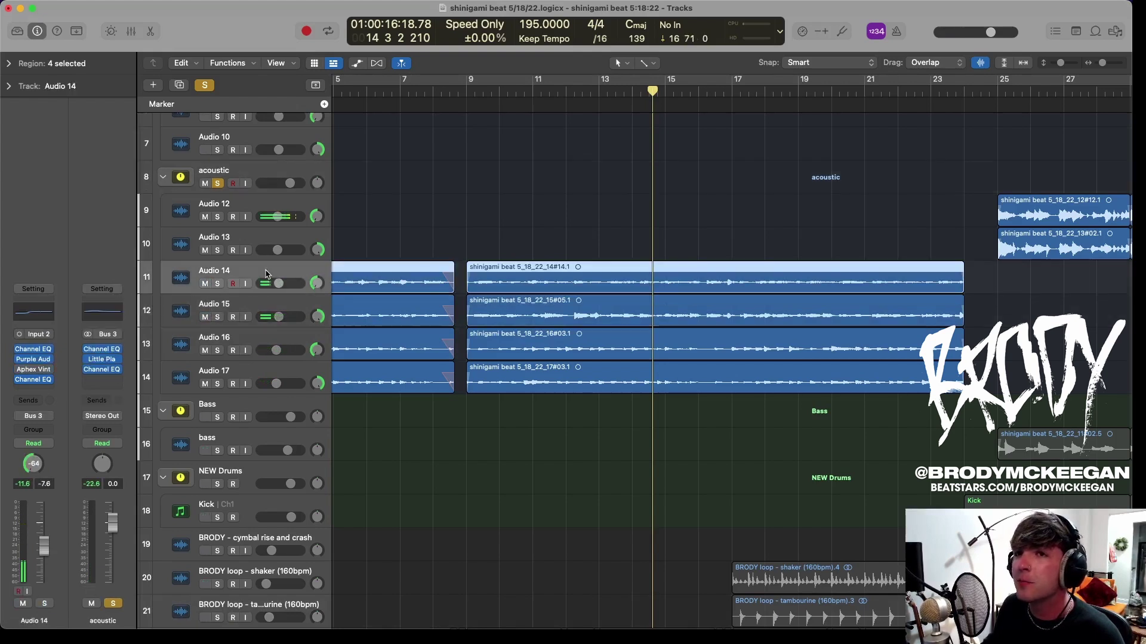
pyautogui.click(21, 360)
pyautogui.click(262, 339)
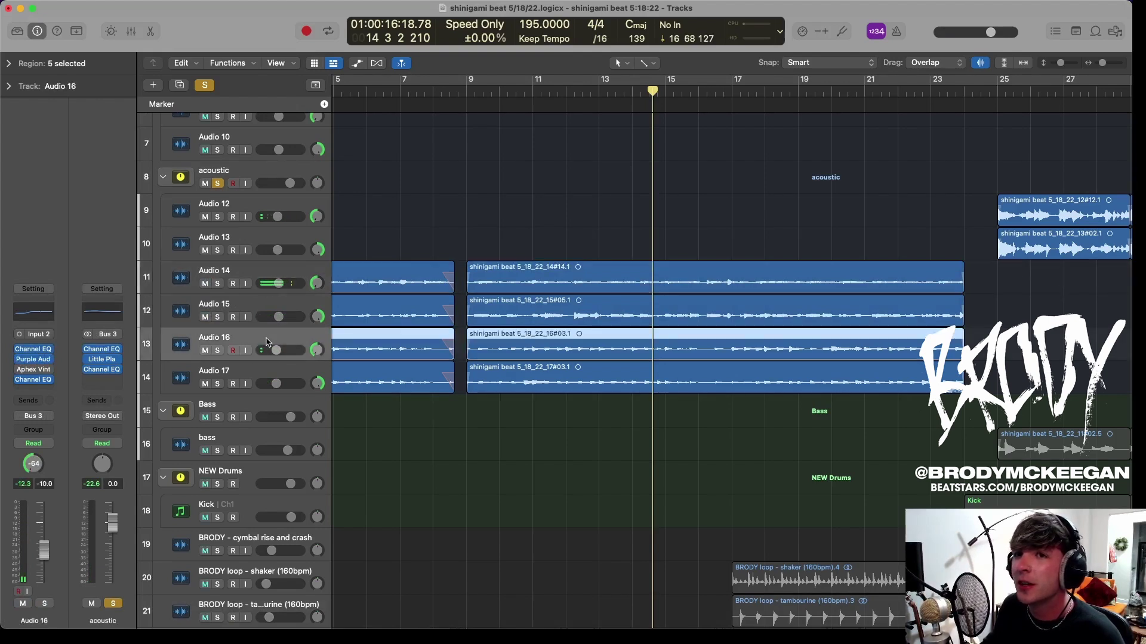
# Play all four soloed acoustic intro tracks together from bar 9.
pyautogui.click(467, 90)
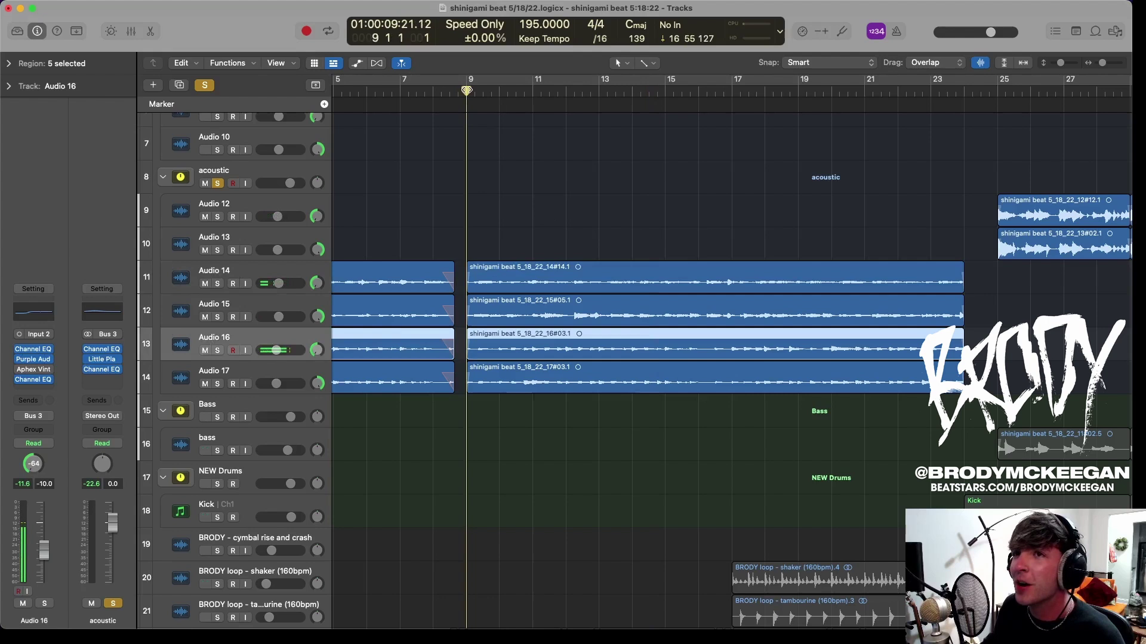
pyautogui.press('space')
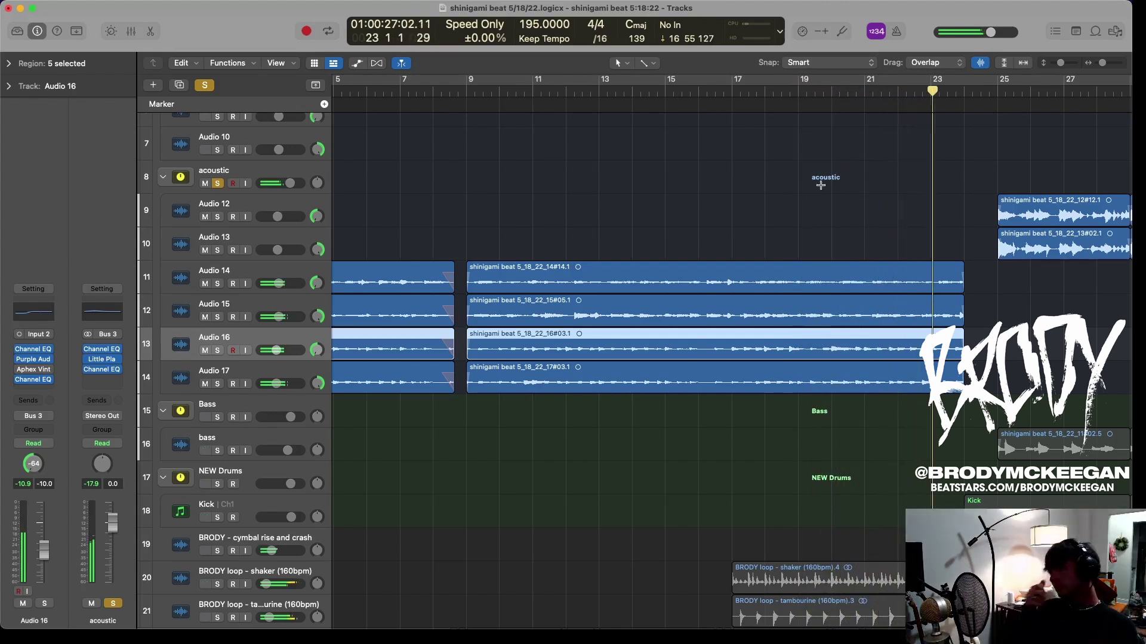
pyautogui.scroll(-5, 832, 193)
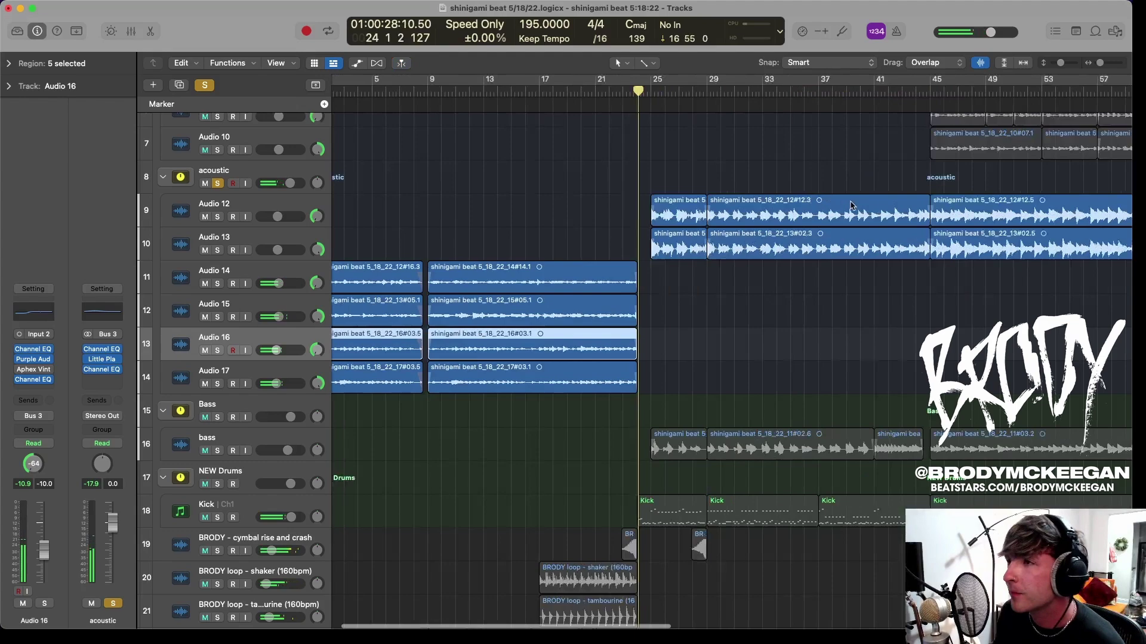
# Play the Audio 12 and Audio 13 acoustic regions from bar 25.
pyautogui.hscroll(-2, 418, 236)
pyautogui.hscroll(3, 560, 172)
pyautogui.scroll(-2, 560, 171)
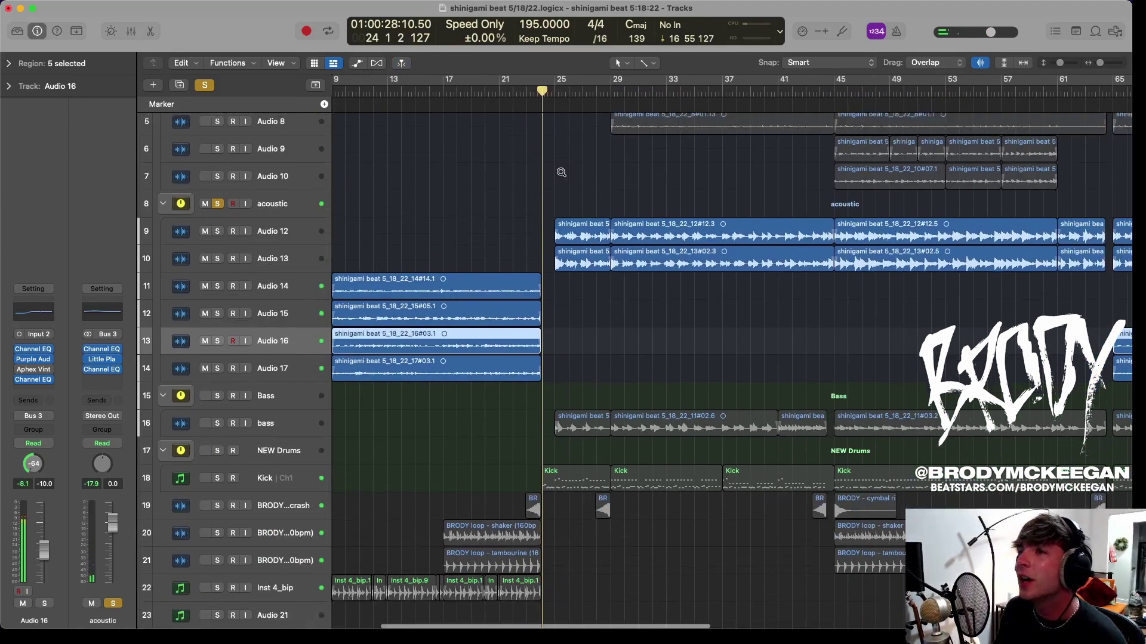
pyautogui.scroll(2, 559, 171)
pyautogui.scroll(-5, 579, 241)
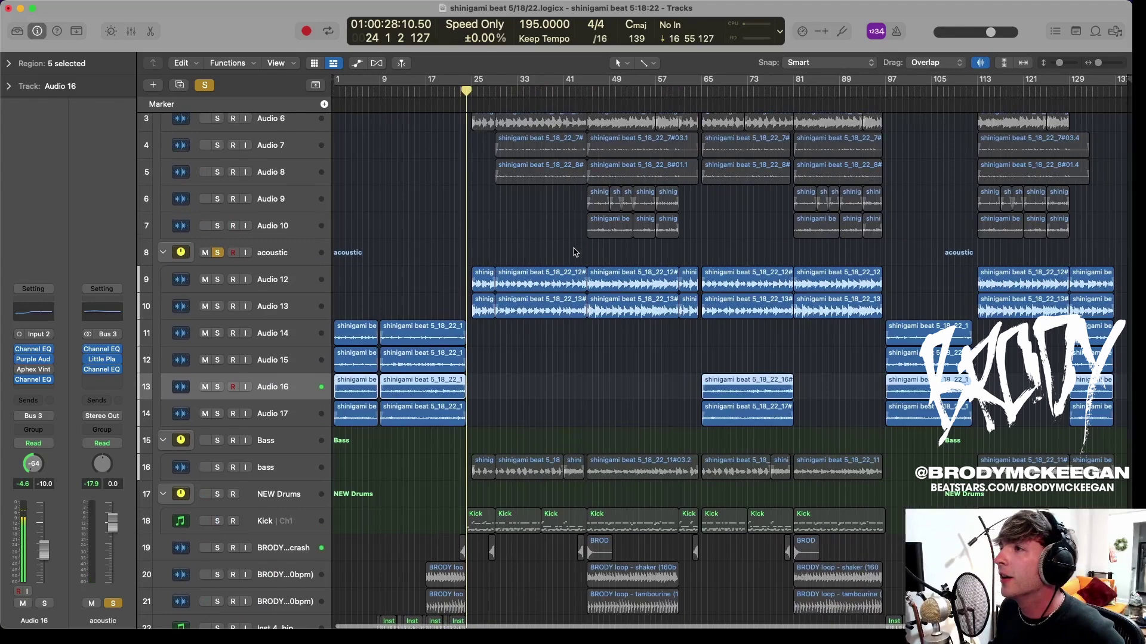
pyautogui.scroll(6, 574, 247)
pyautogui.hscroll(5, 583, 250)
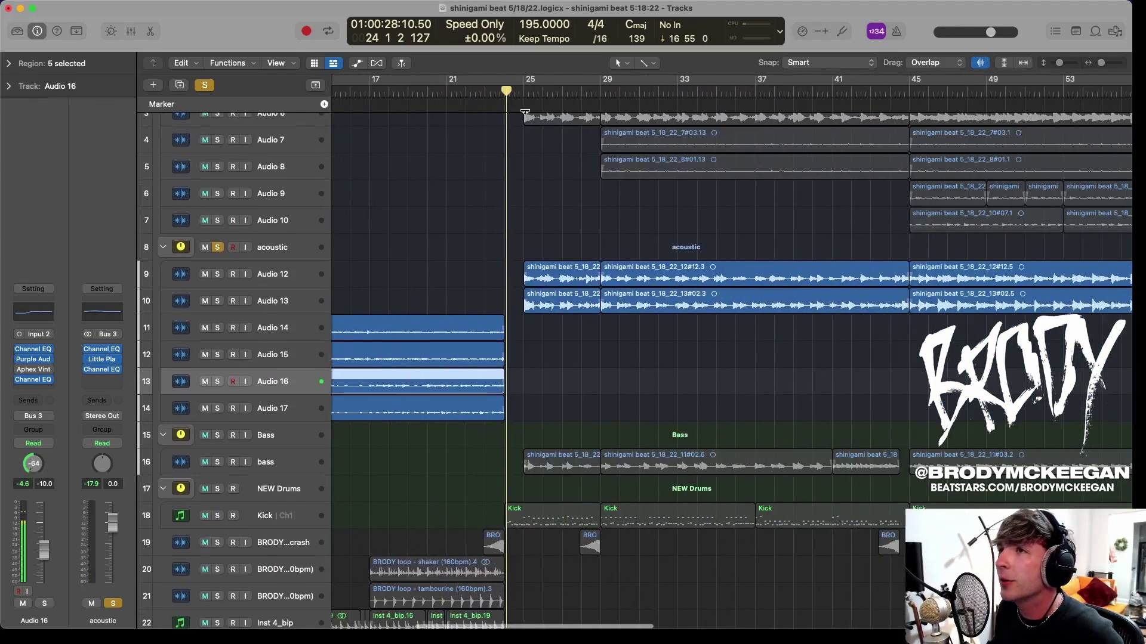
pyautogui.click(522, 91)
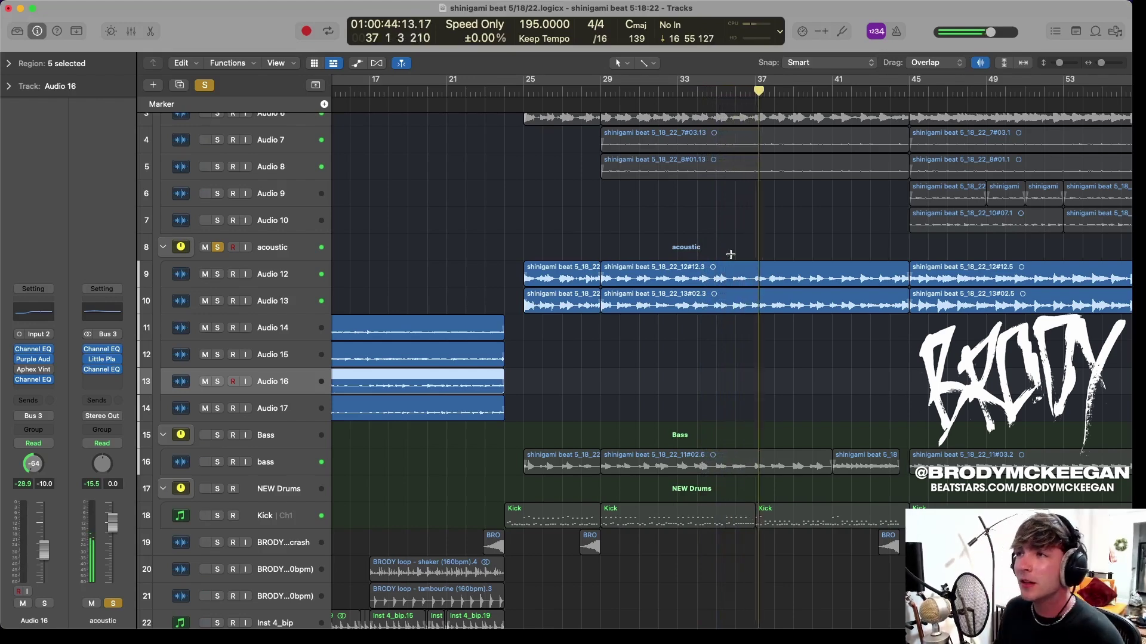
# Stop playback and replay the soloed acoustic section from bar 37.
pyautogui.scroll(1, 729, 255)
pyautogui.scroll(3, 730, 257)
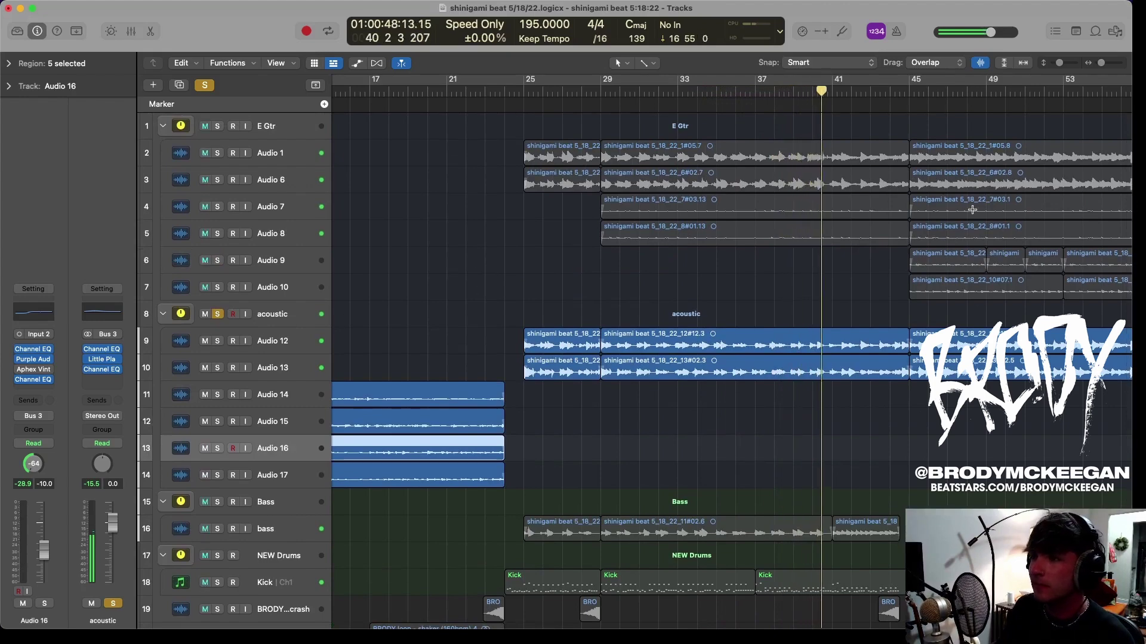
pyautogui.press('space')
pyautogui.click(759, 90)
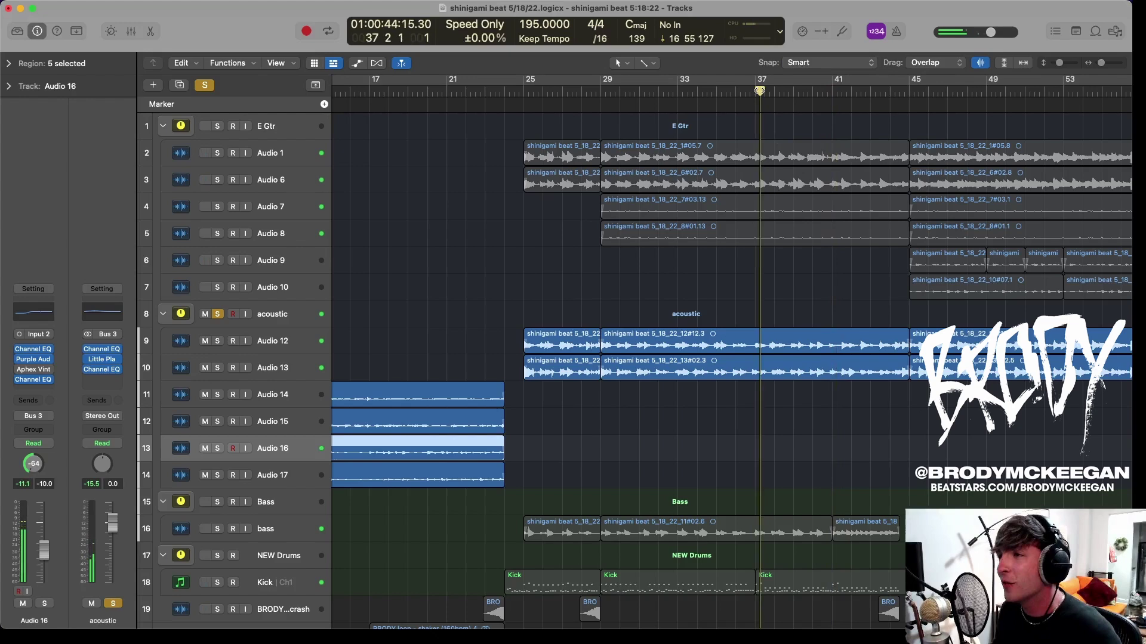
pyautogui.press('space')
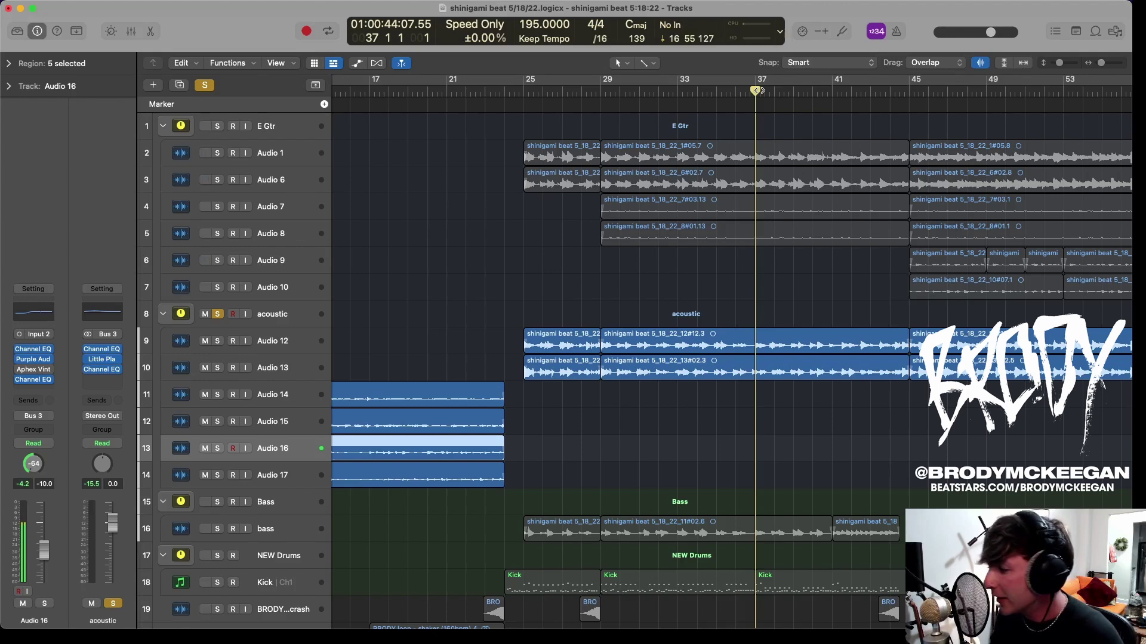
# Listen to the Audio 12 and Audio 13 parts once more from about bar 36, and stop playback.
pyautogui.scroll(3, 724, 177)
pyautogui.hscroll(3, 724, 174)
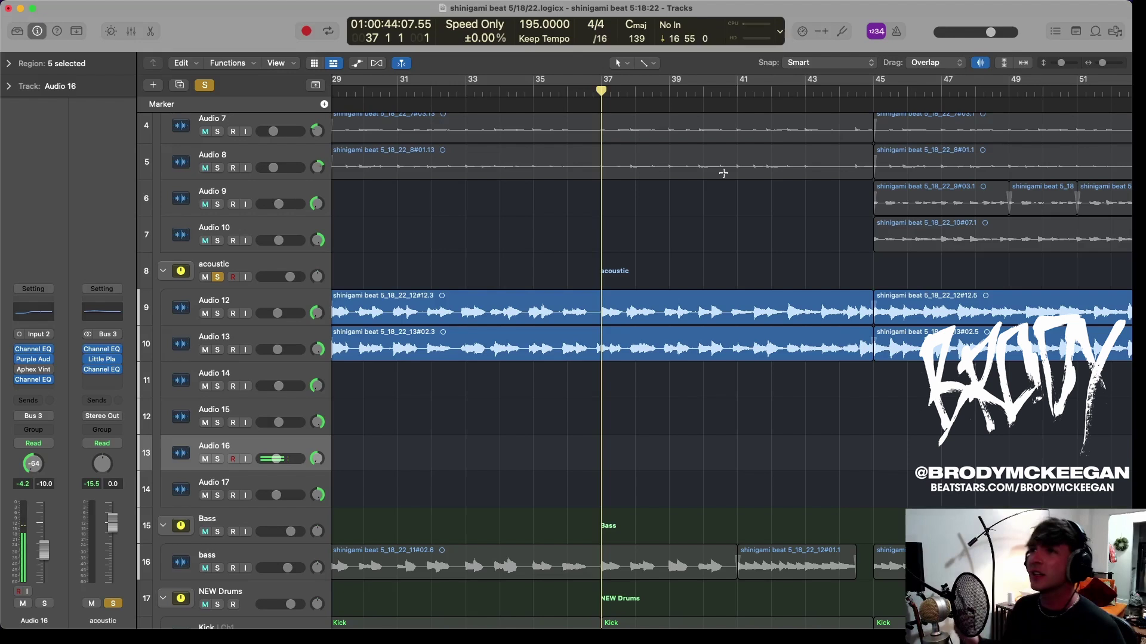
pyautogui.click(563, 90)
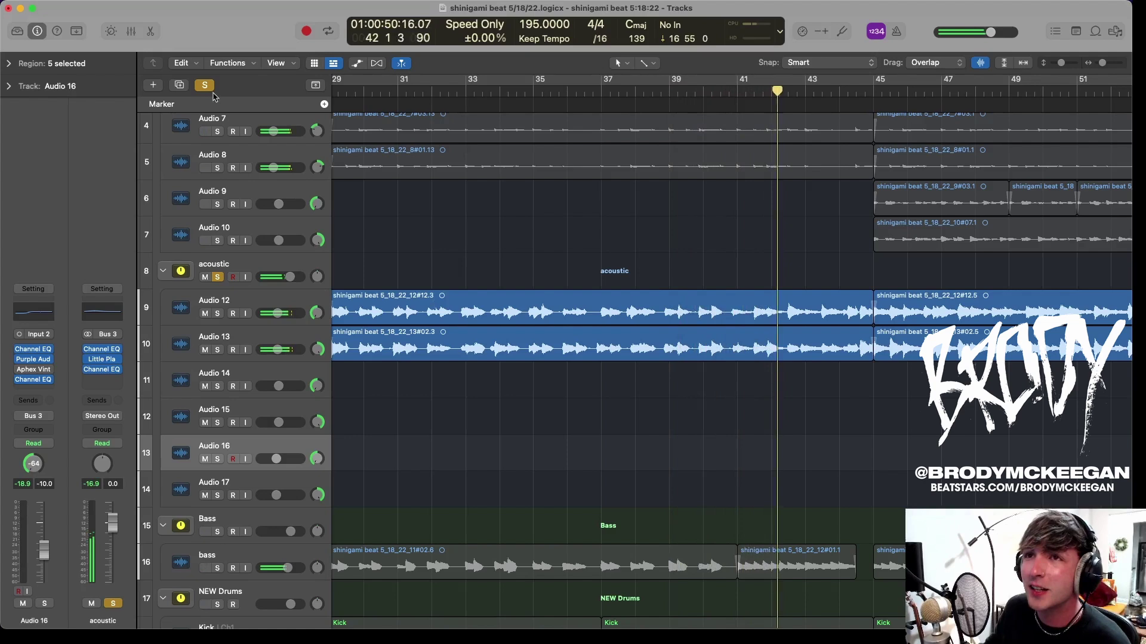
pyautogui.press('space')
# Solo the Bass track stack and turn off the solo on the acoustic stack.
pyautogui.scroll(-5, 527, 189)
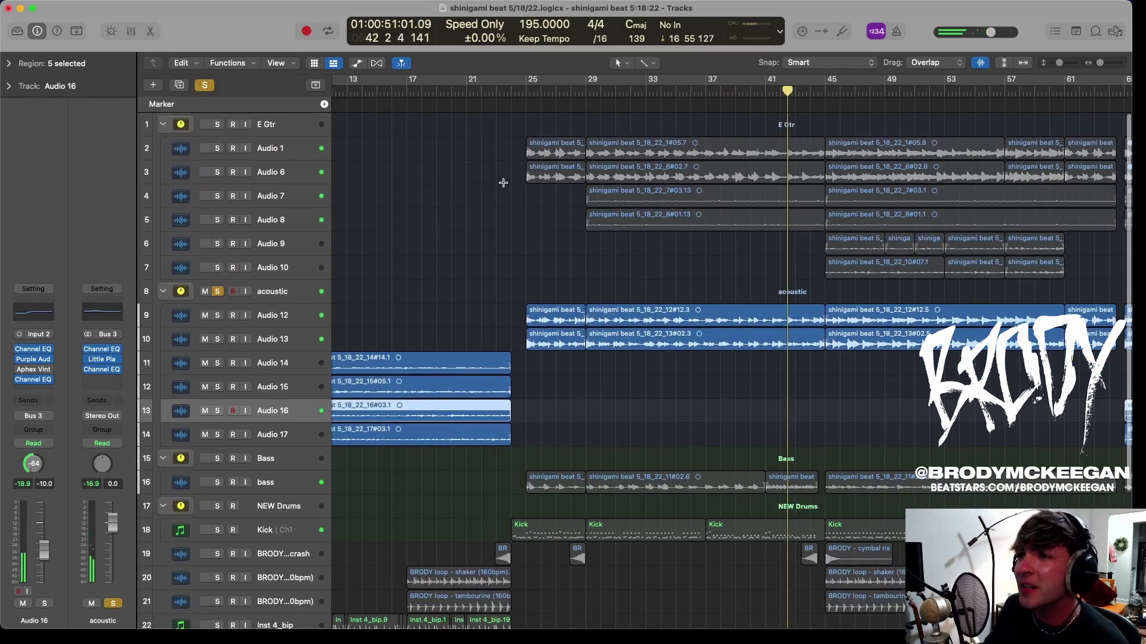
pyautogui.scroll(-1, 648, 228)
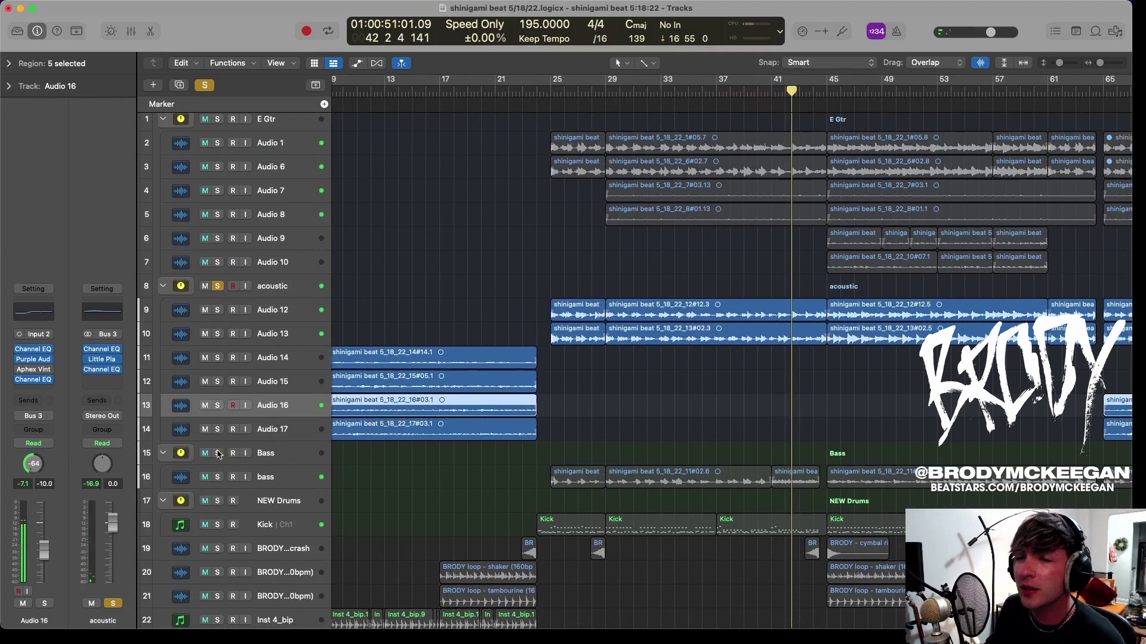
pyautogui.click(219, 455)
pyautogui.click(220, 289)
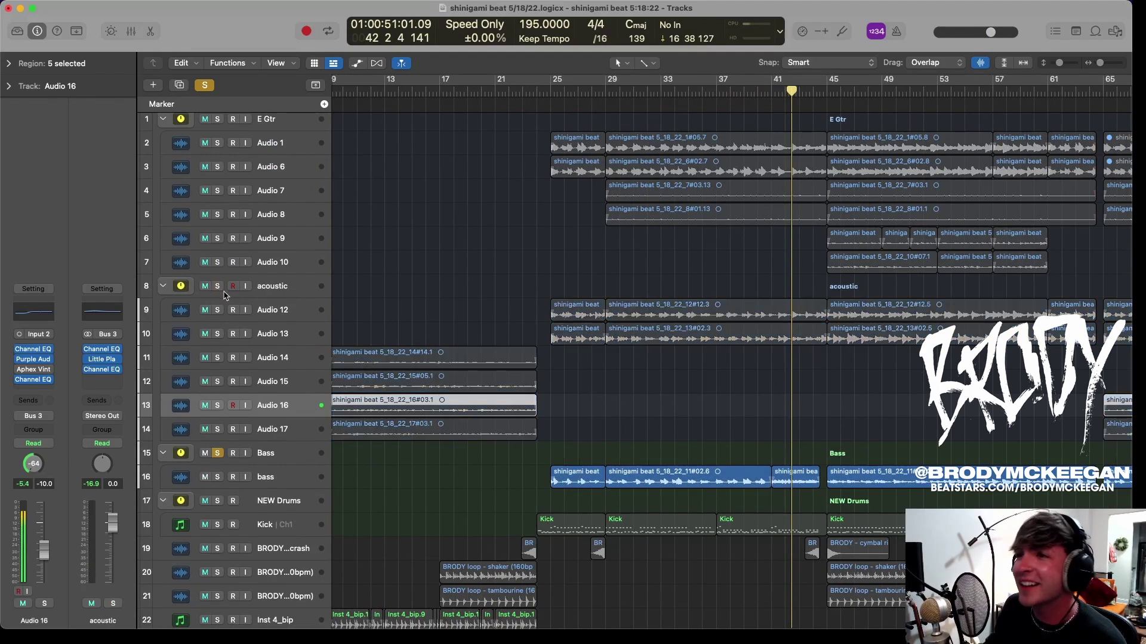
# Select the bass track and play the soloed bass from bar 25.
pyautogui.click(550, 93)
pyautogui.scroll(-5, 709, 386)
pyautogui.scroll(5, 711, 386)
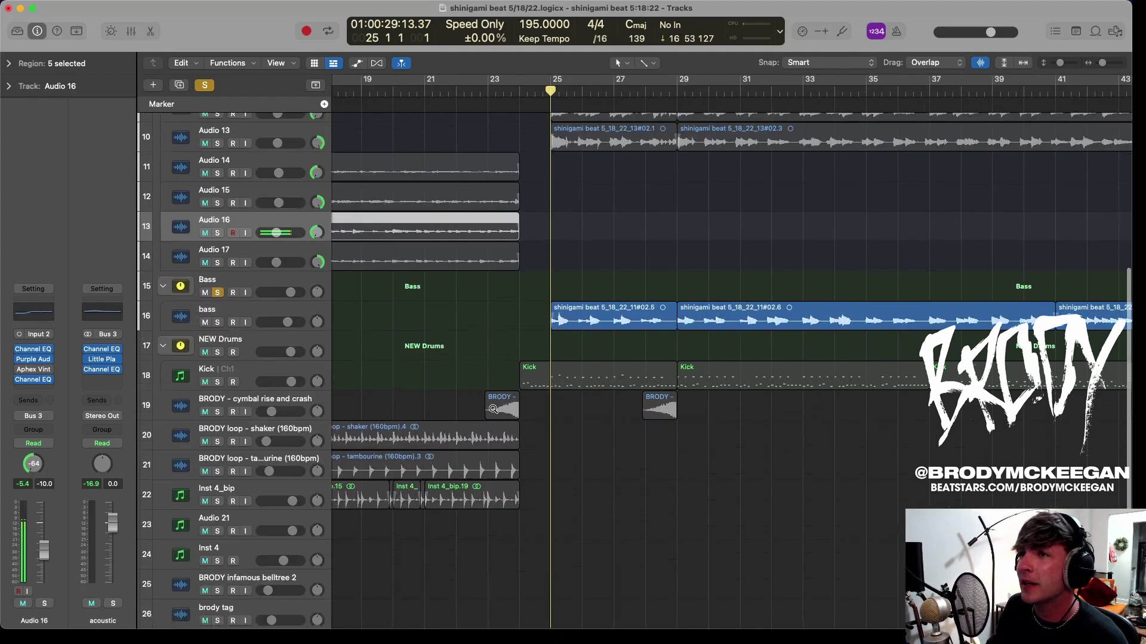
pyautogui.scroll(-3, 493, 409)
pyautogui.click(251, 246)
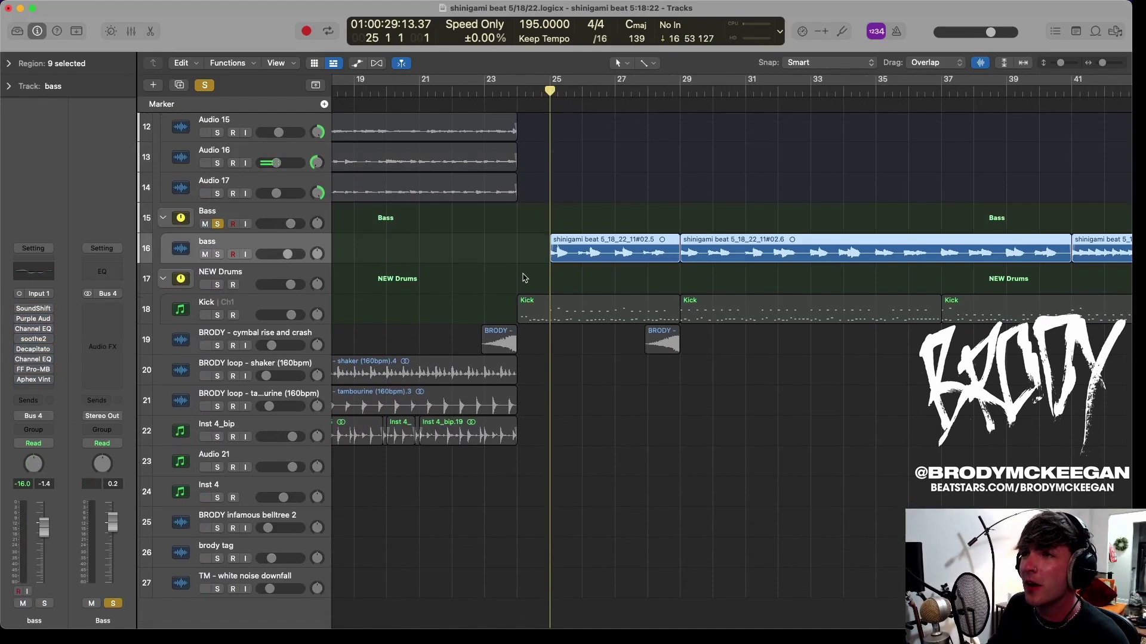
pyautogui.press('space')
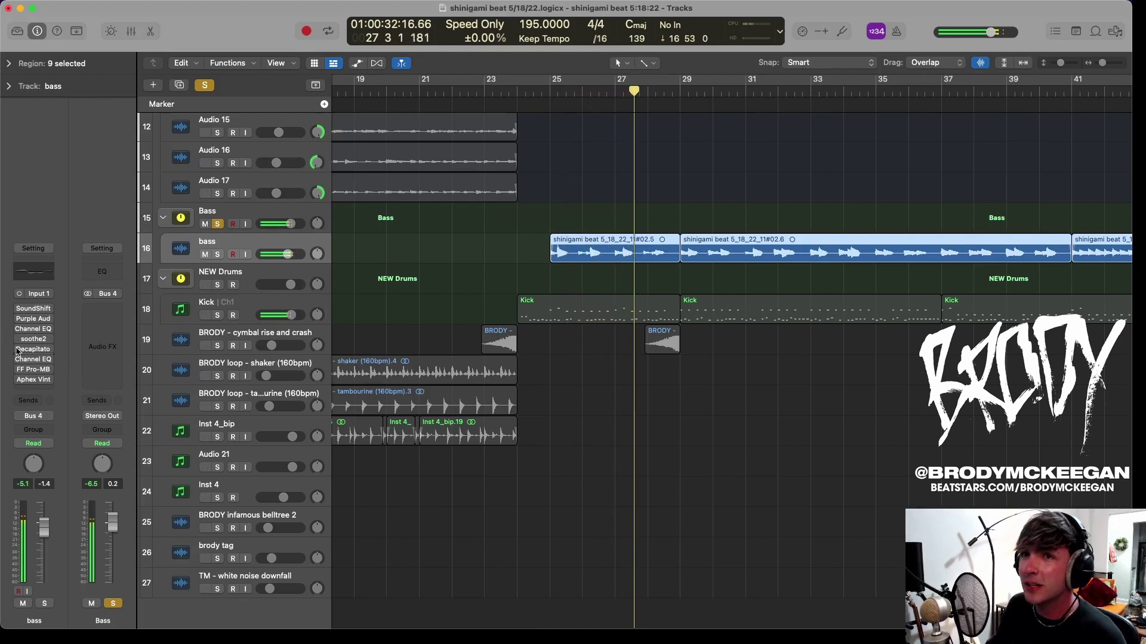
# Open the SoundShifter Pitch plug-in on the bass track to view its transpose settings, and close it.
pyautogui.click(47, 309)
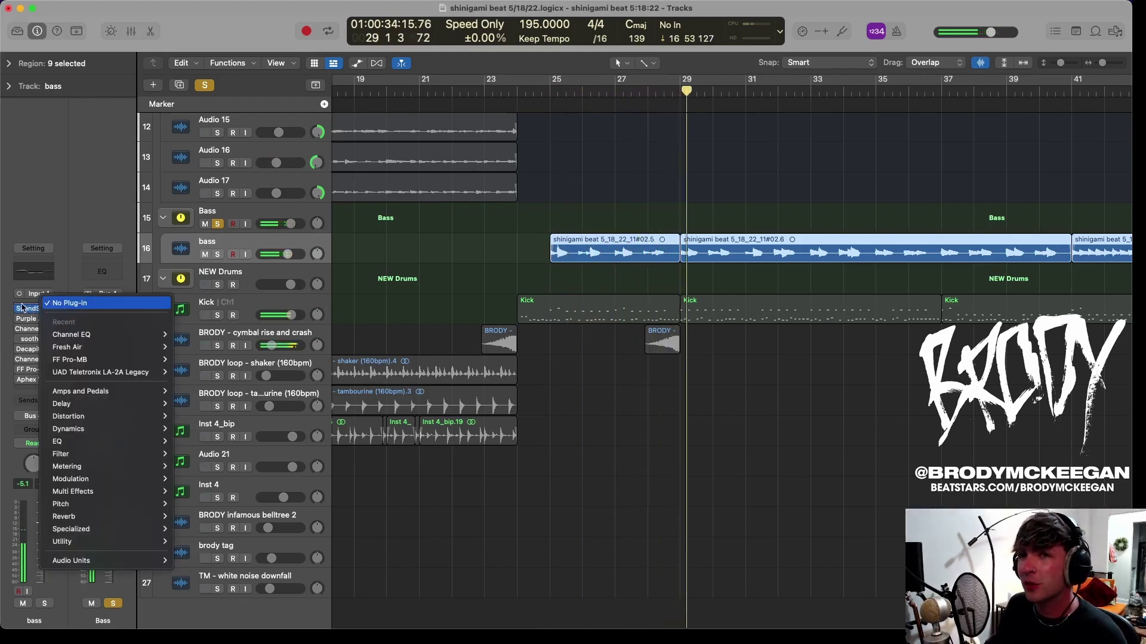
pyautogui.click(42, 307)
pyautogui.click(41, 308)
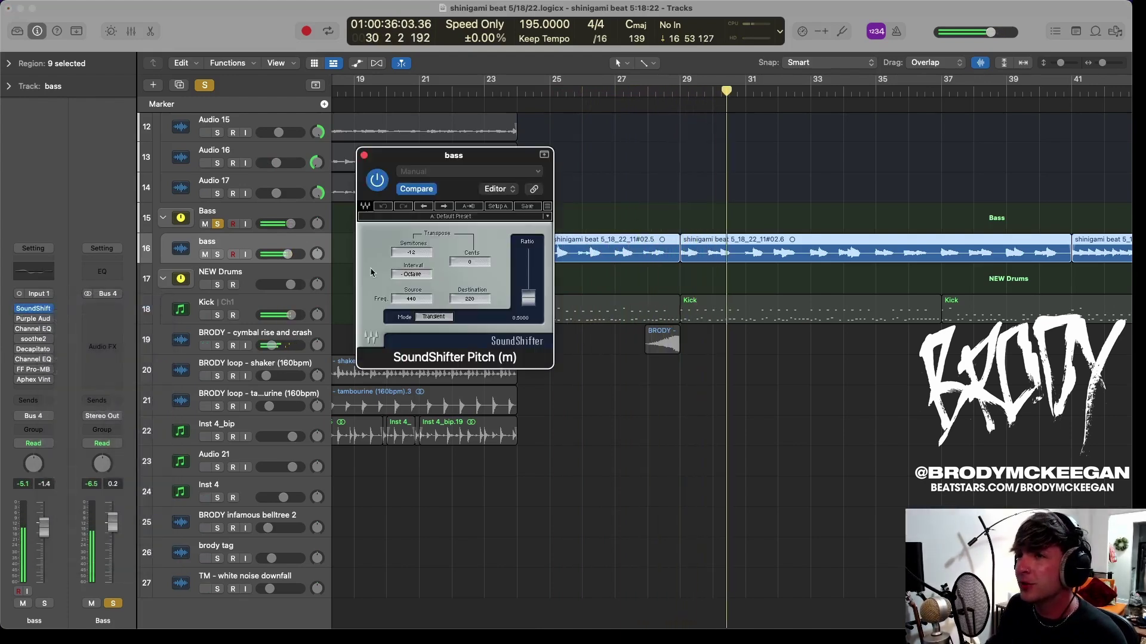
pyautogui.click(364, 156)
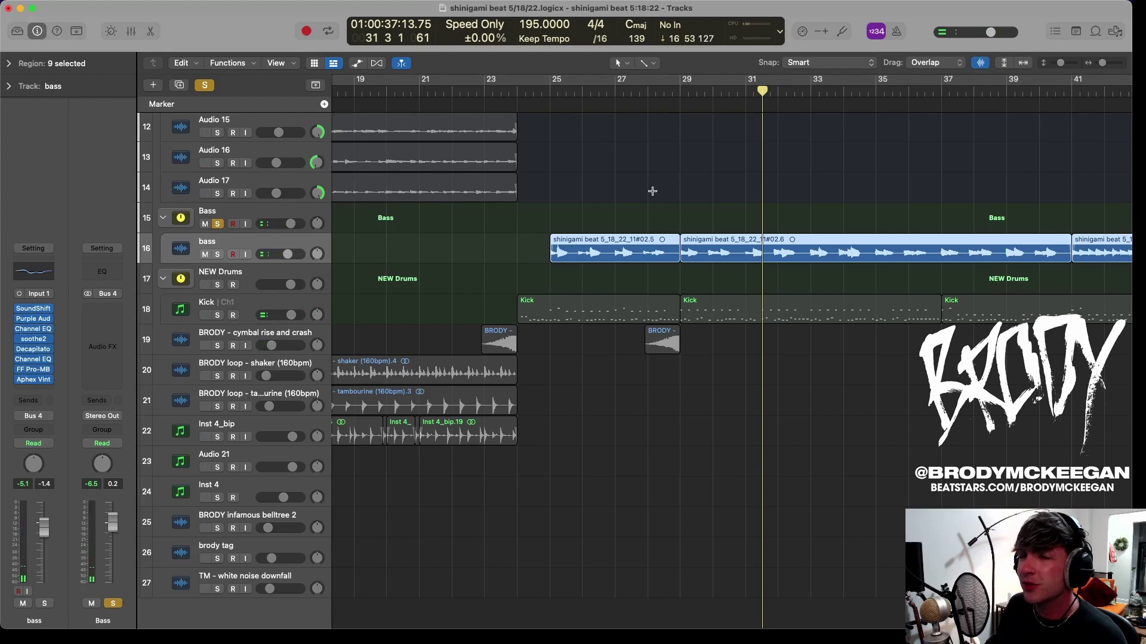
# View the Decapitator plug-in on the bass track, close it, and replay the bass from bar 25.
pyautogui.click(551, 88)
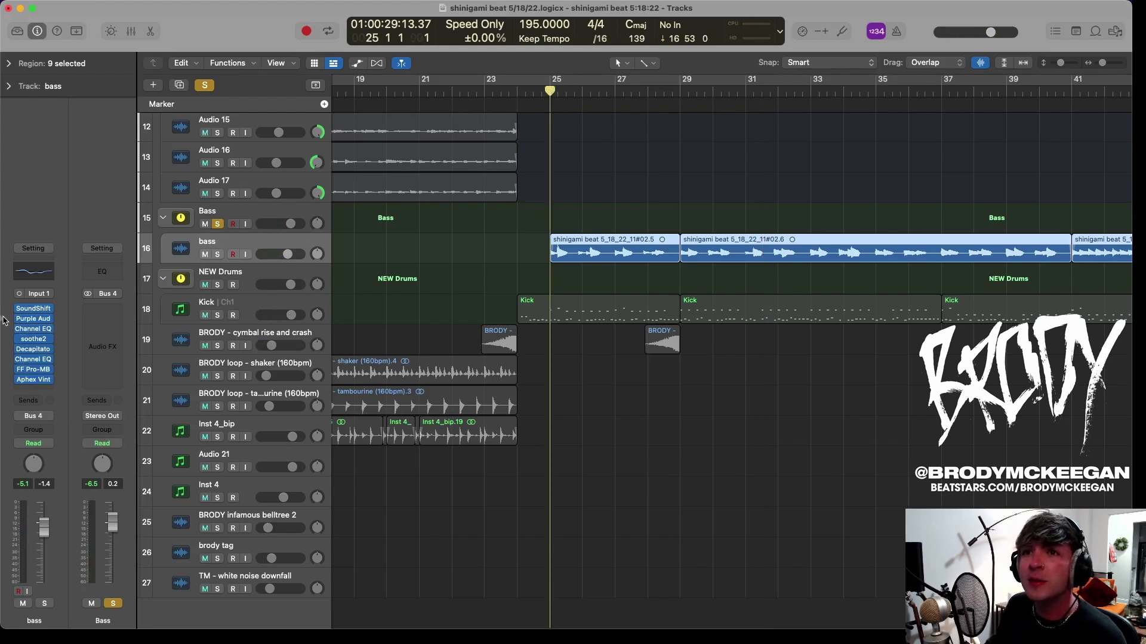
pyautogui.click(33, 349)
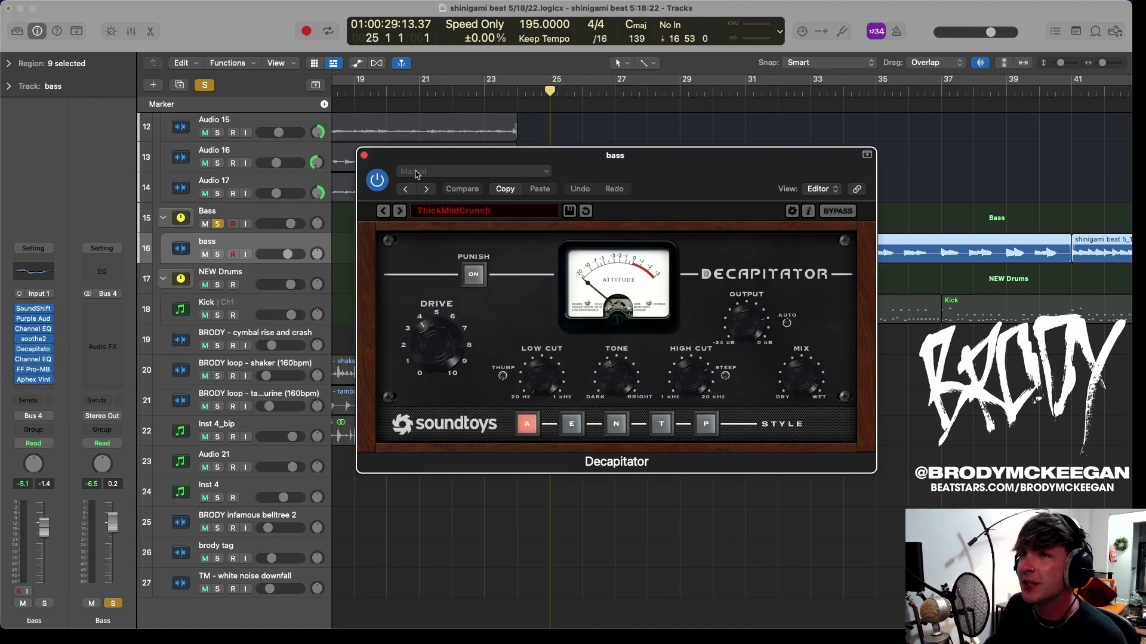
pyautogui.click(364, 156)
pyautogui.press('space')
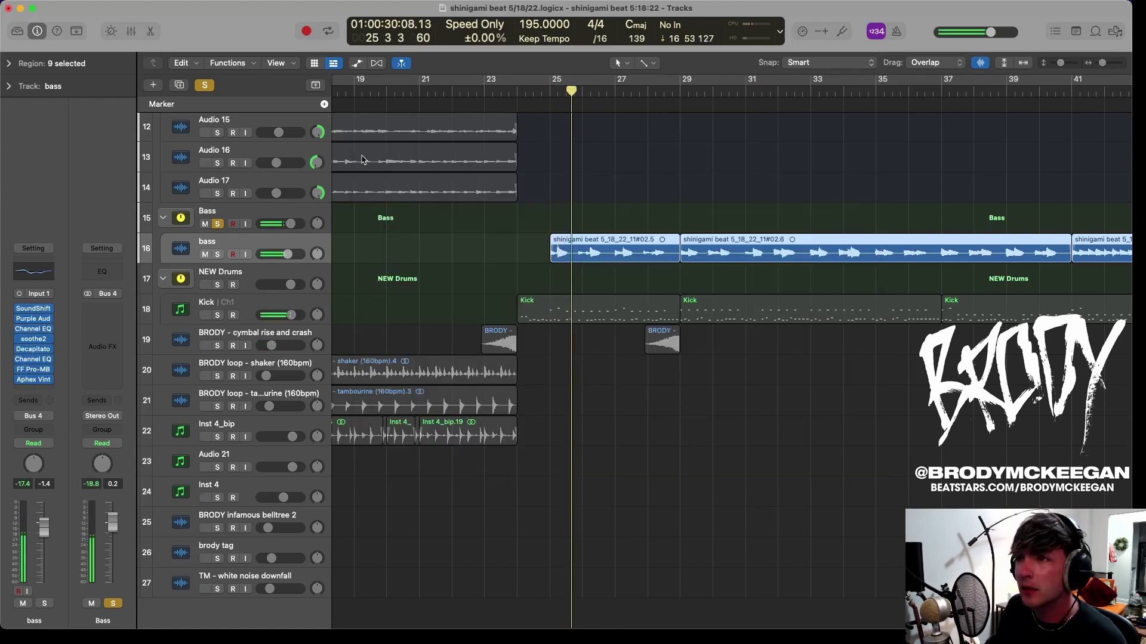
# Turn off the solo on the Bass track stack.
pyautogui.scroll(3, 486, 312)
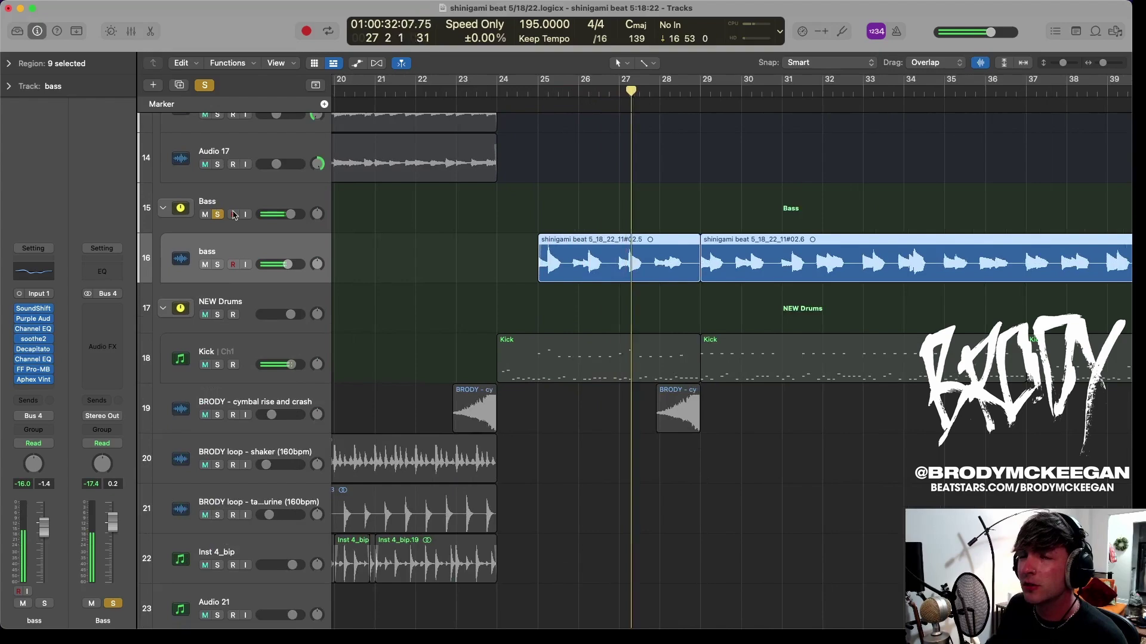
pyautogui.hscroll(3, 224, 215)
pyautogui.click(218, 213)
pyautogui.press('z')
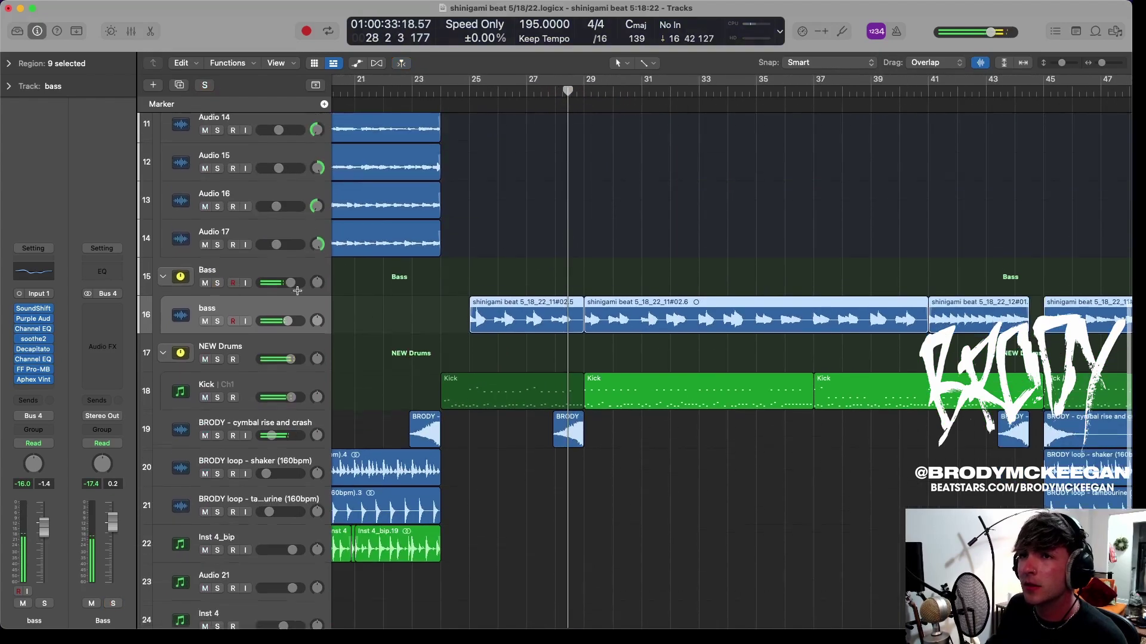
# Select the E Gtr track stack, solo it, and start playback from bar 25.
pyautogui.scroll(5, 237, 281)
pyautogui.scroll(-8, 268, 277)
pyautogui.scroll(3, 294, 273)
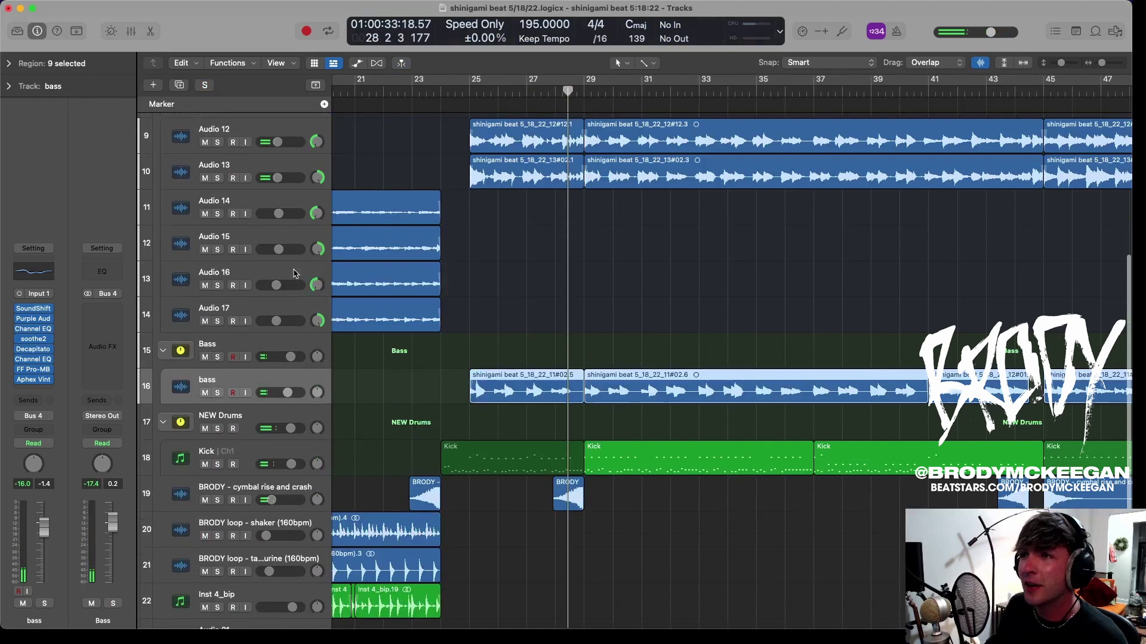
pyautogui.scroll(5, 294, 274)
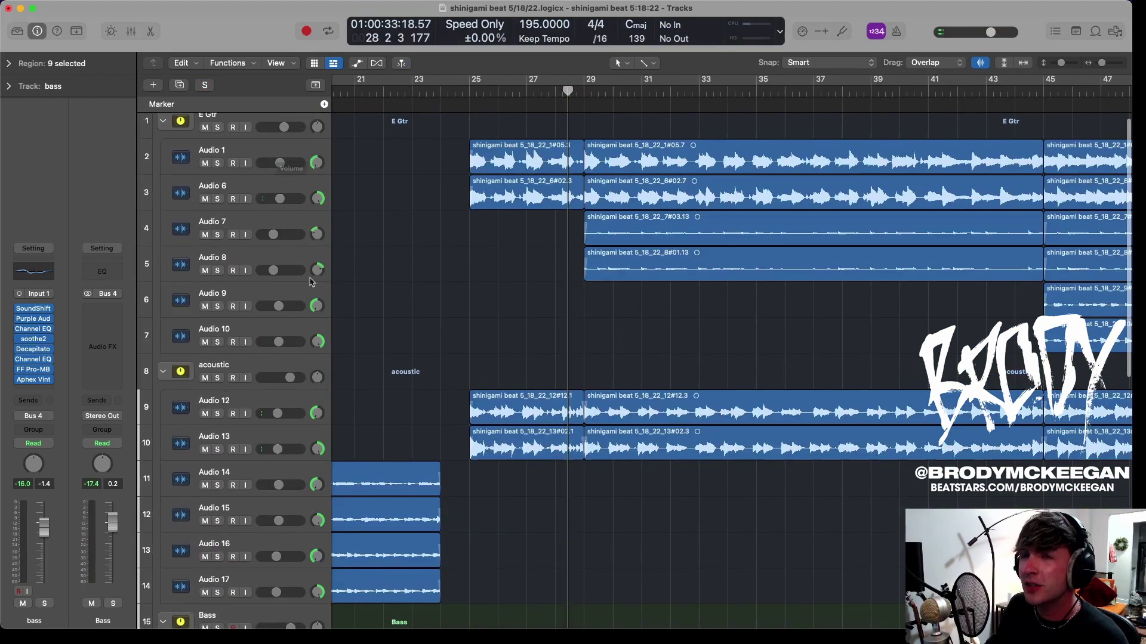
pyautogui.scroll(1, 310, 282)
pyautogui.click(237, 124)
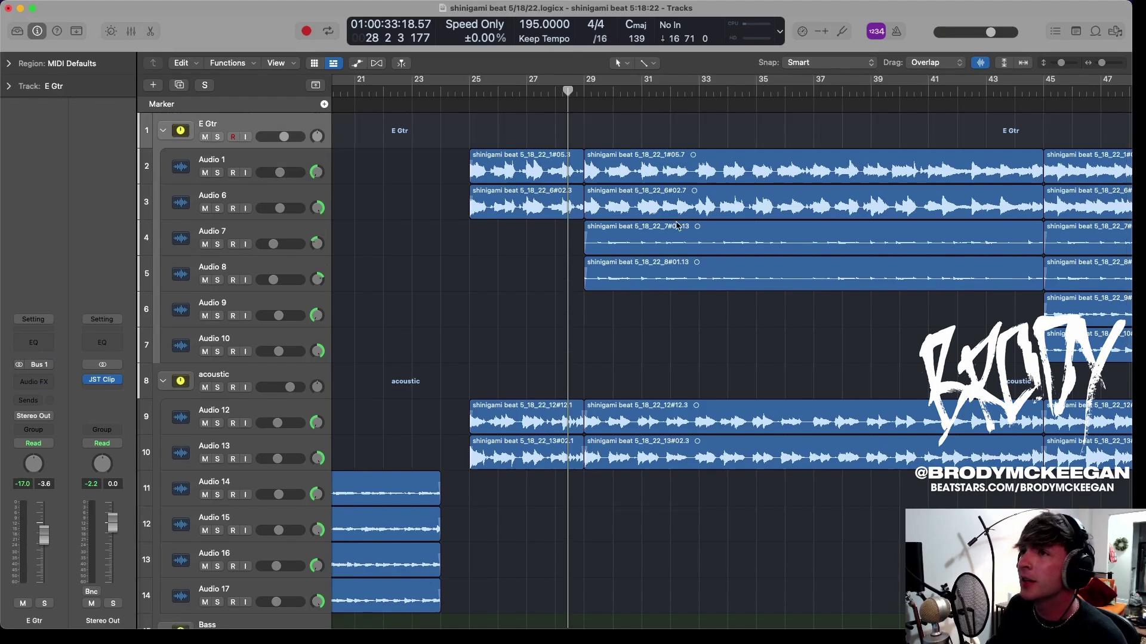
pyautogui.scroll(-5, 676, 226)
pyautogui.hscroll(-3, 311, 153)
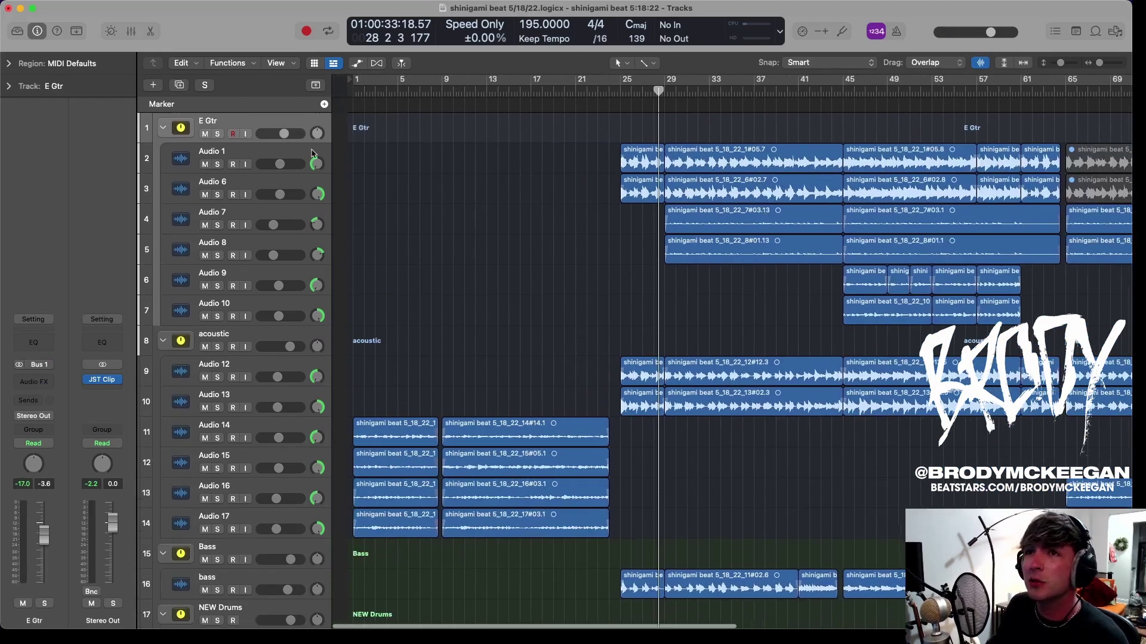
pyautogui.click(218, 134)
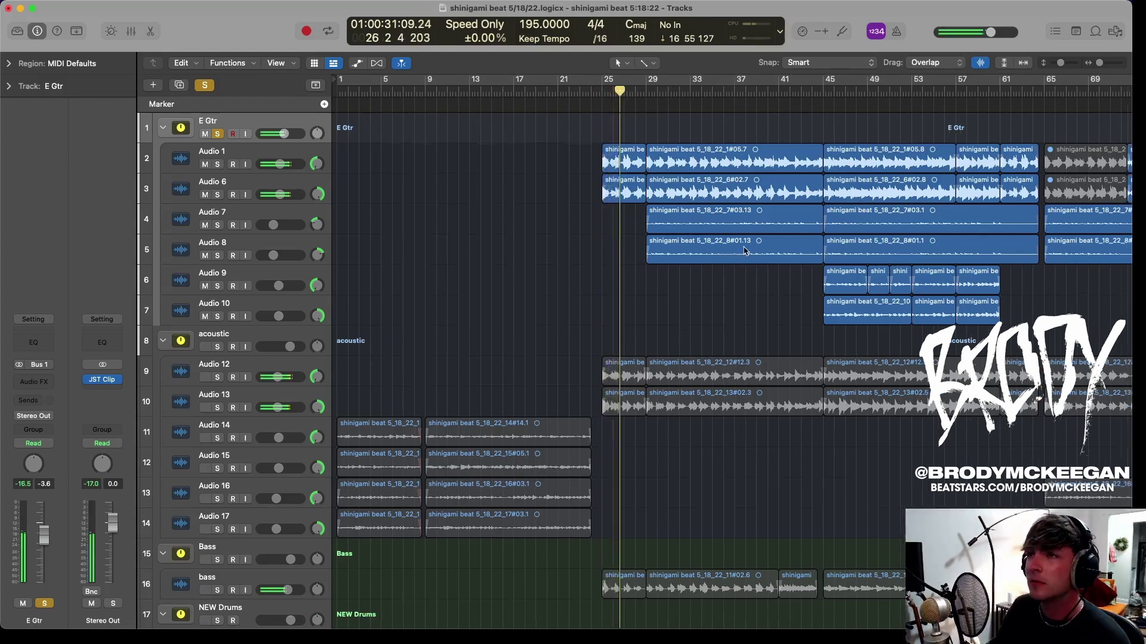
# Listen to the electric guitars with Audio 7 and Audio 8 muted, and unmute both tracks.
pyautogui.scroll(5, 743, 247)
pyautogui.hscroll(5, 745, 246)
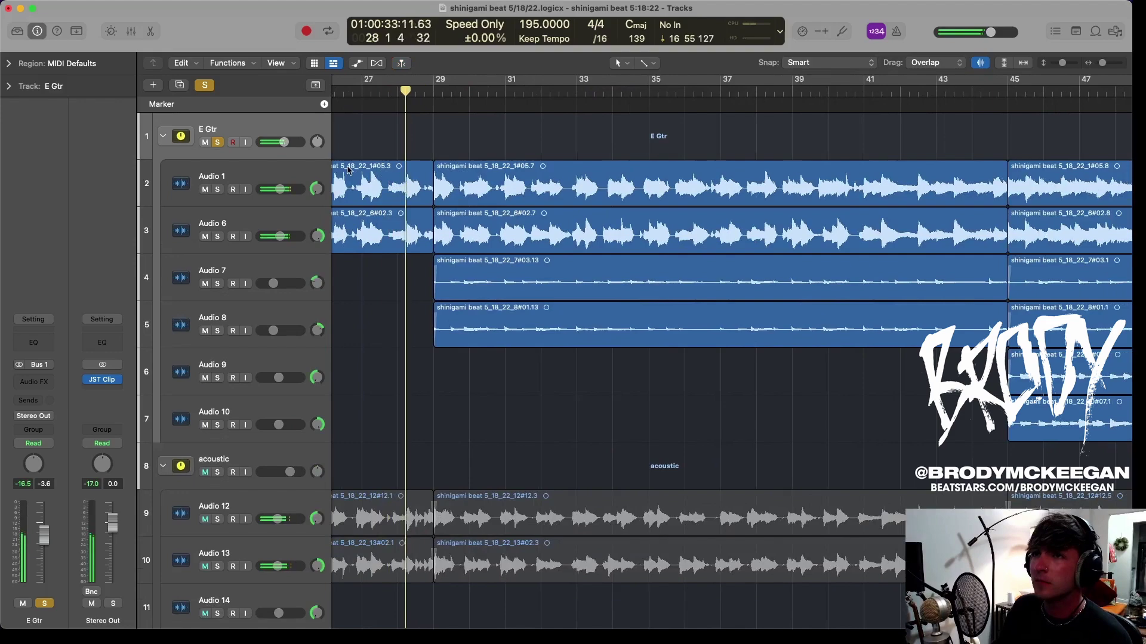
pyautogui.scroll(-5, 693, 130)
pyautogui.scroll(5, 693, 130)
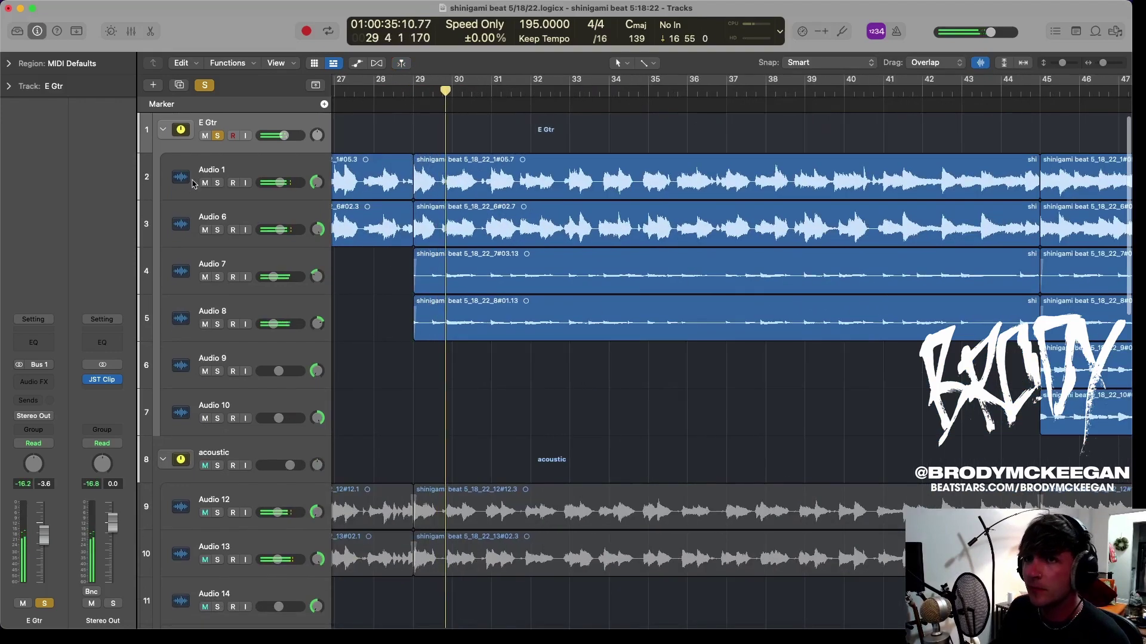
pyautogui.moveTo(204, 278); pyautogui.dragTo(204, 325)
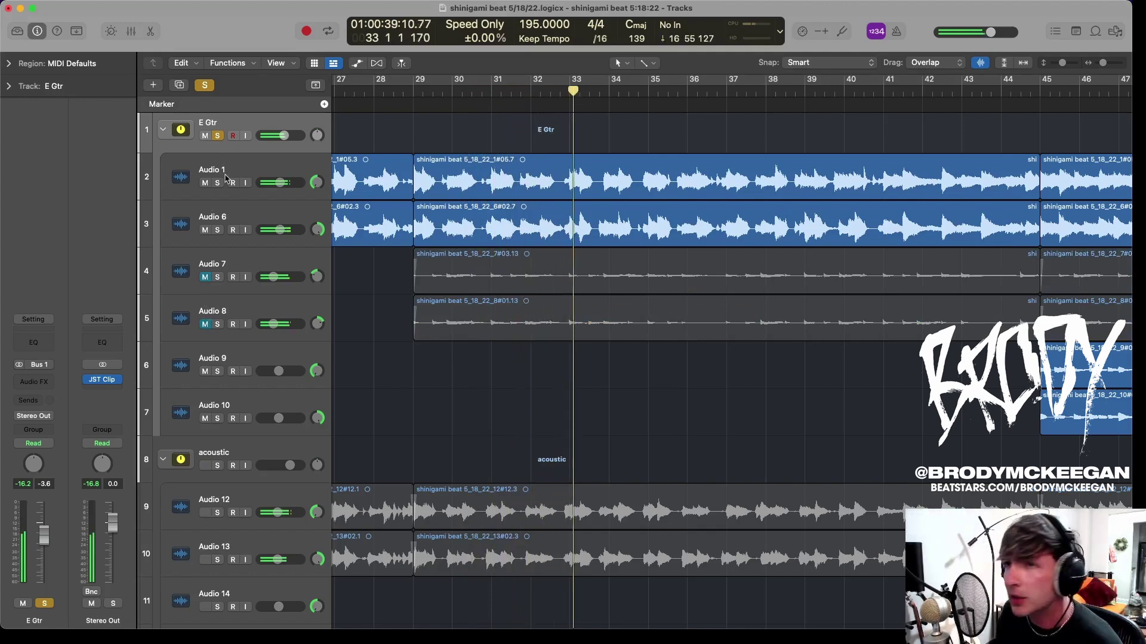
pyautogui.moveTo(204, 277); pyautogui.dragTo(204, 324)
# Mute Audio 1 and Audio 6 to hear the Audio 7 and Audio 8 guitar layers alone, and unmute them.
pyautogui.moveTo(205, 183); pyautogui.dragTo(204, 230)
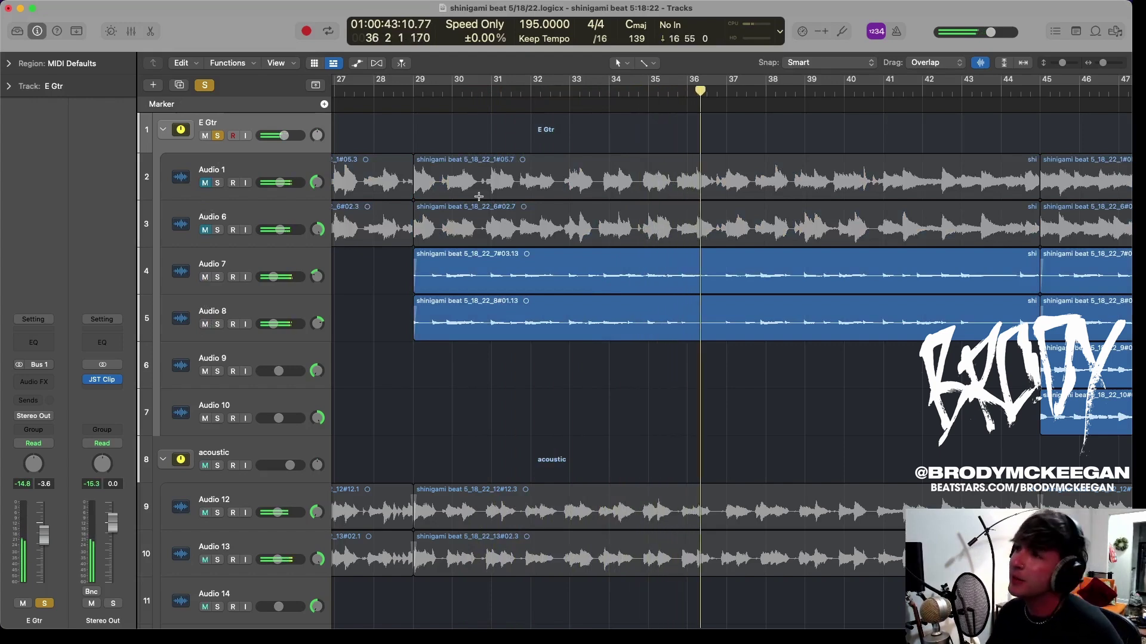
pyautogui.scroll(-5, 654, 261)
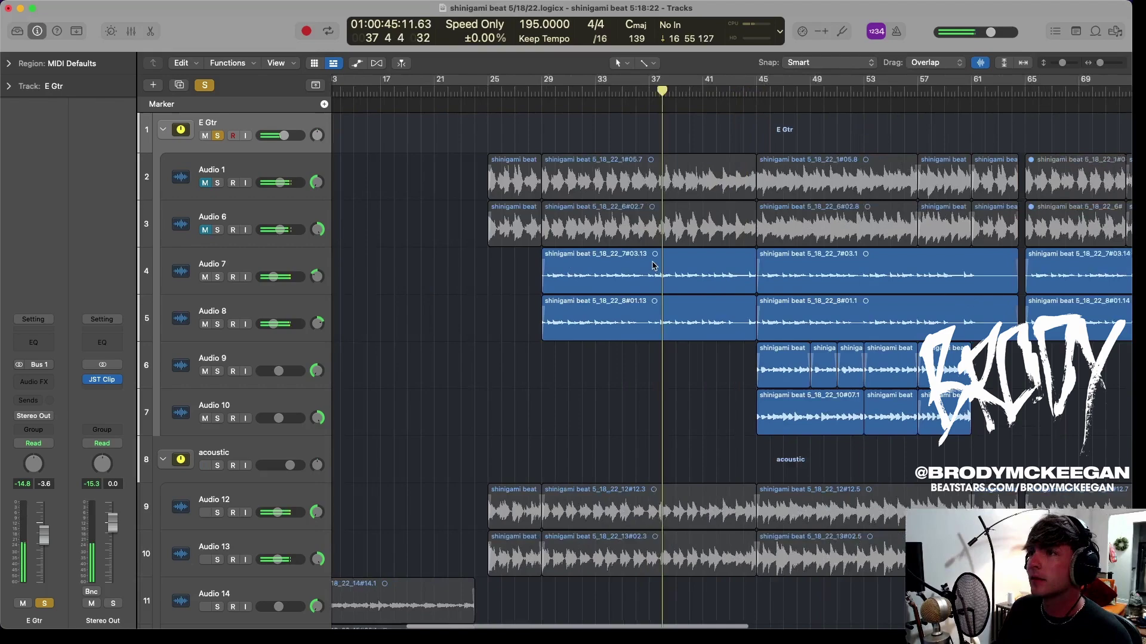
pyautogui.hscroll(1, 653, 262)
pyautogui.scroll(3, 653, 262)
pyautogui.hscroll(5, 663, 261)
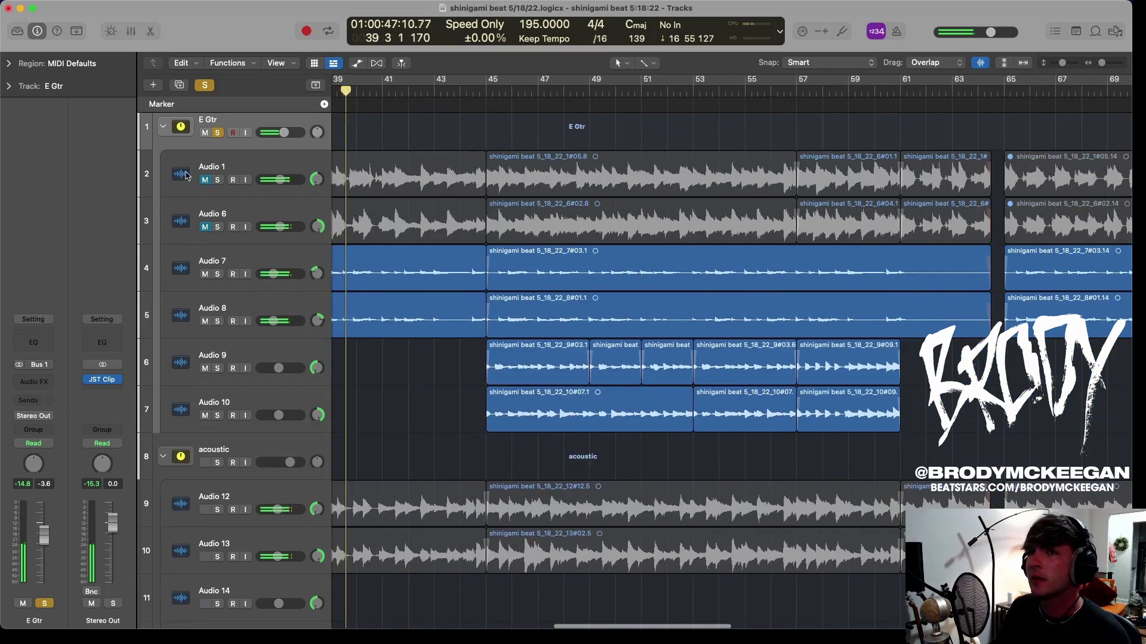
pyautogui.moveTo(205, 227); pyautogui.dragTo(206, 178)
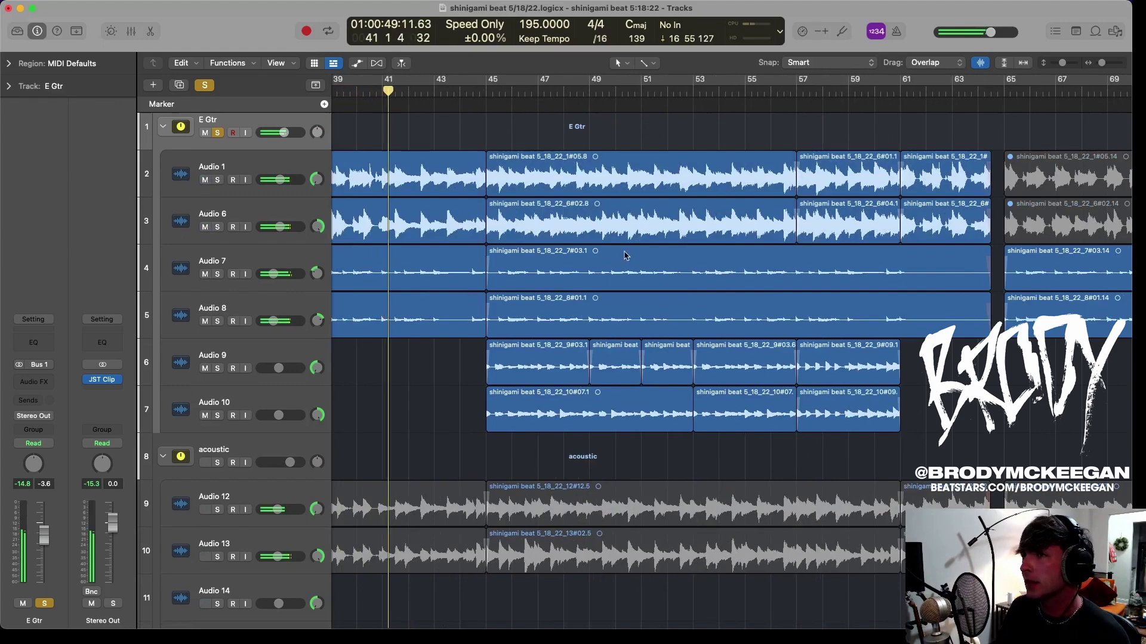
# Solo Audio 9 and Audio 10 within the E Gtr stack and listen to their parts after bar 45.
pyautogui.scroll(-5, 626, 250)
pyautogui.scroll(3, 570, 221)
pyautogui.hscroll(-1, 569, 221)
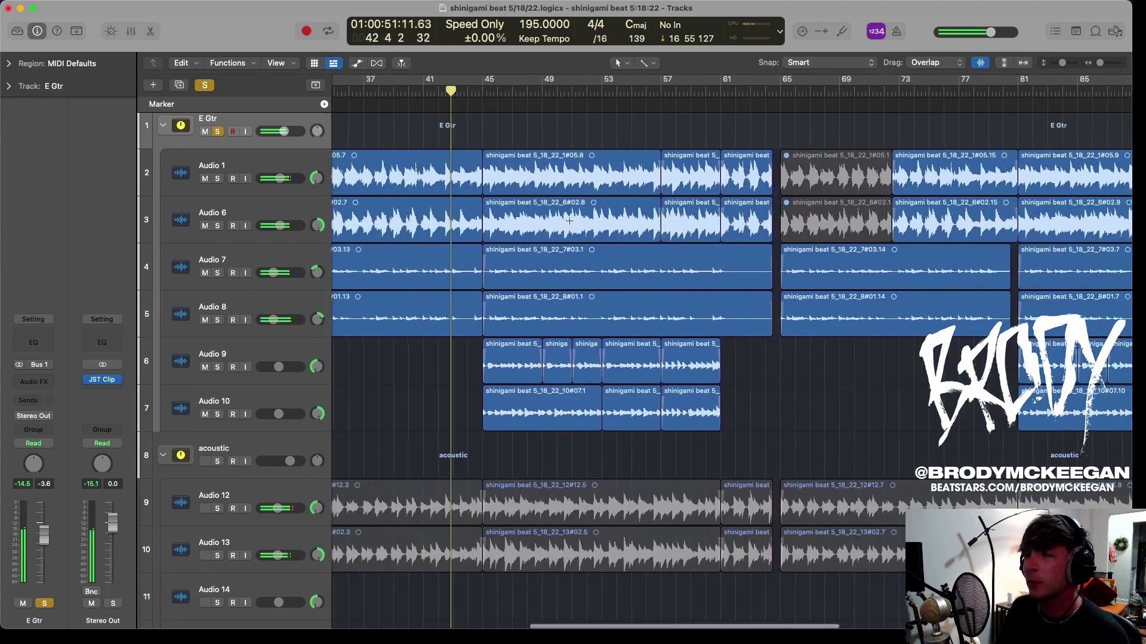
pyautogui.hscroll(1, 569, 221)
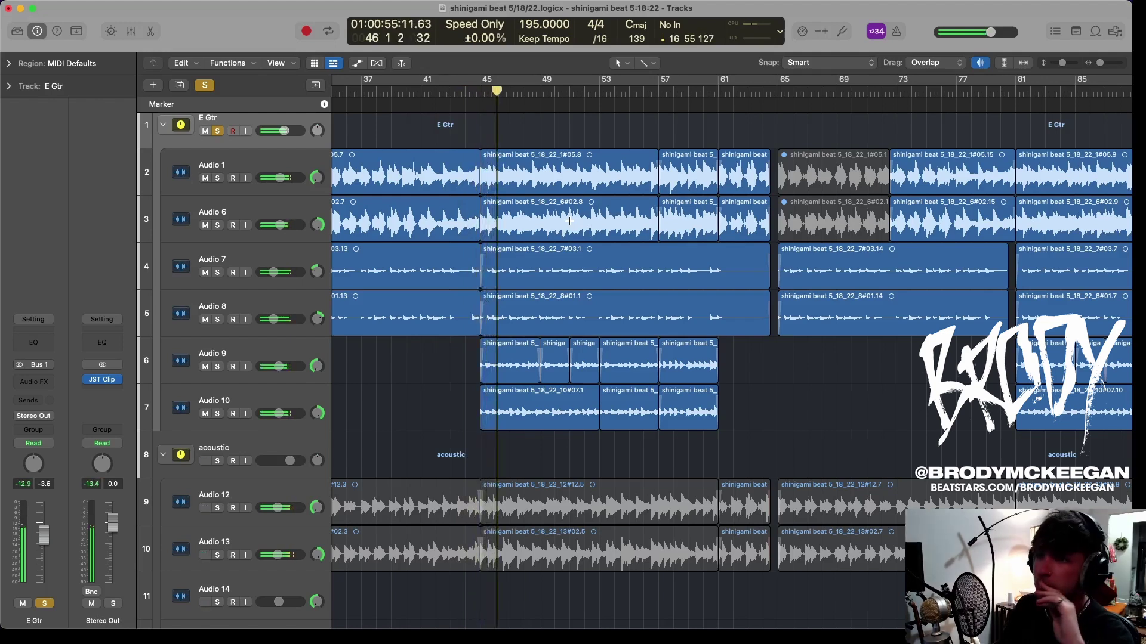
pyautogui.click(217, 367)
pyautogui.click(217, 413)
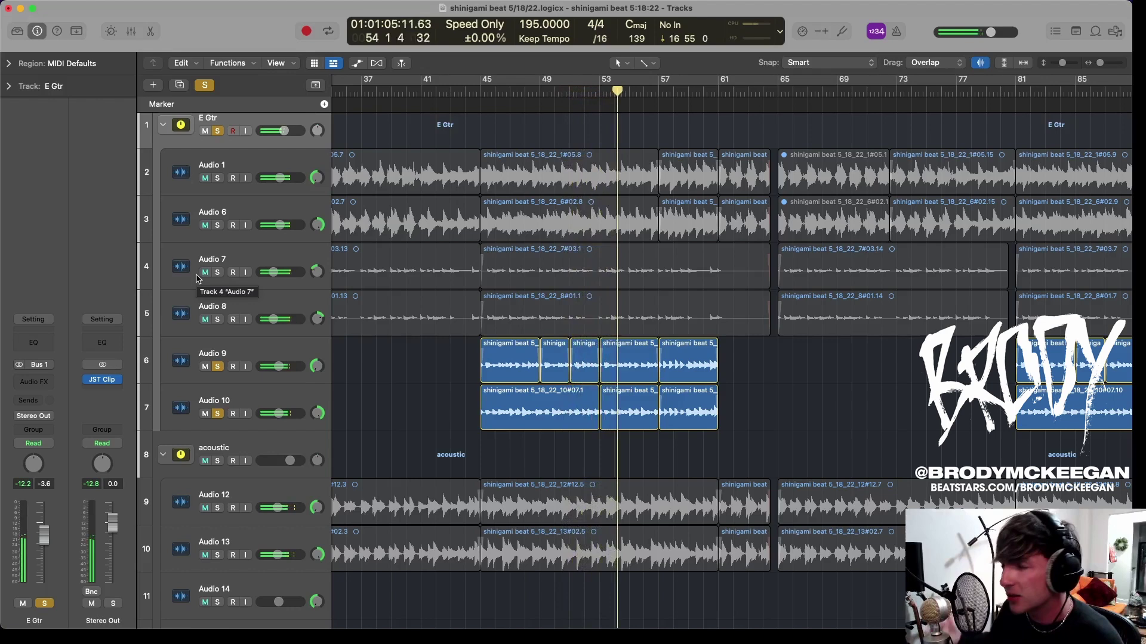
# Solo Audio 1 and Audio 6 instead of Audio 9 and Audio 10, and play them from bar 29 and from bar 45.
pyautogui.click(218, 367)
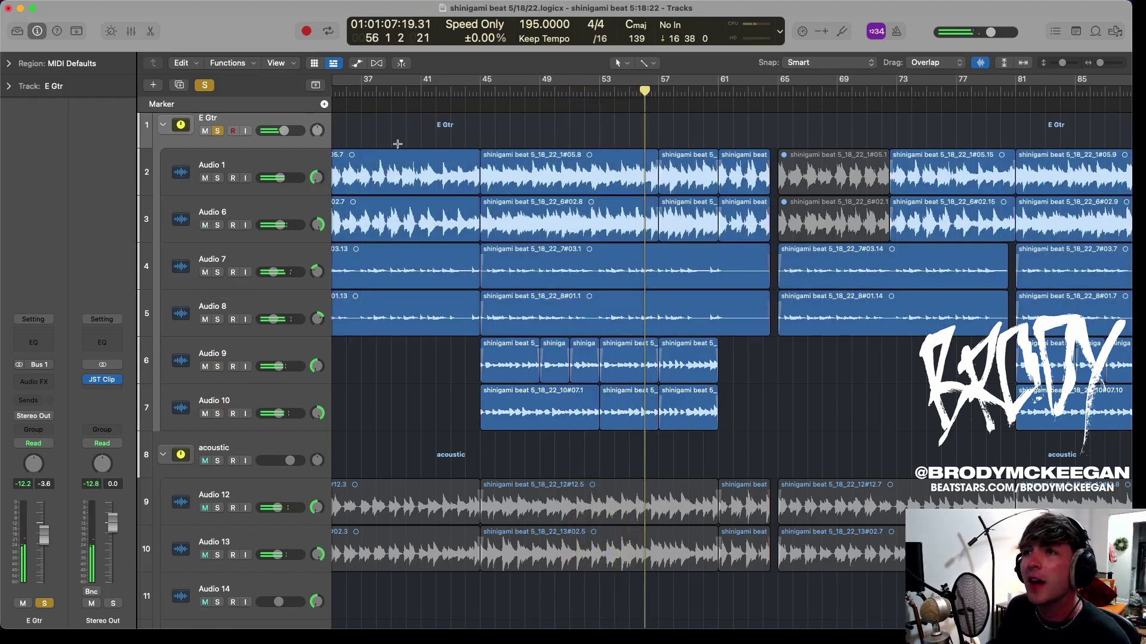
pyautogui.click(218, 179)
pyautogui.hscroll(-5, 465, 153)
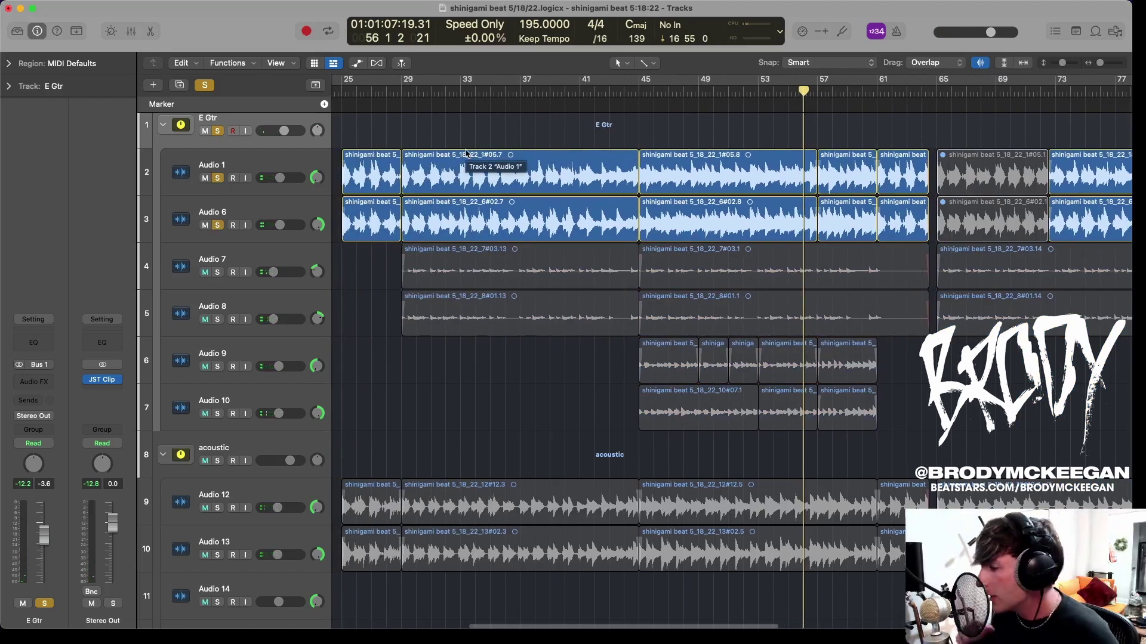
pyautogui.click(405, 91)
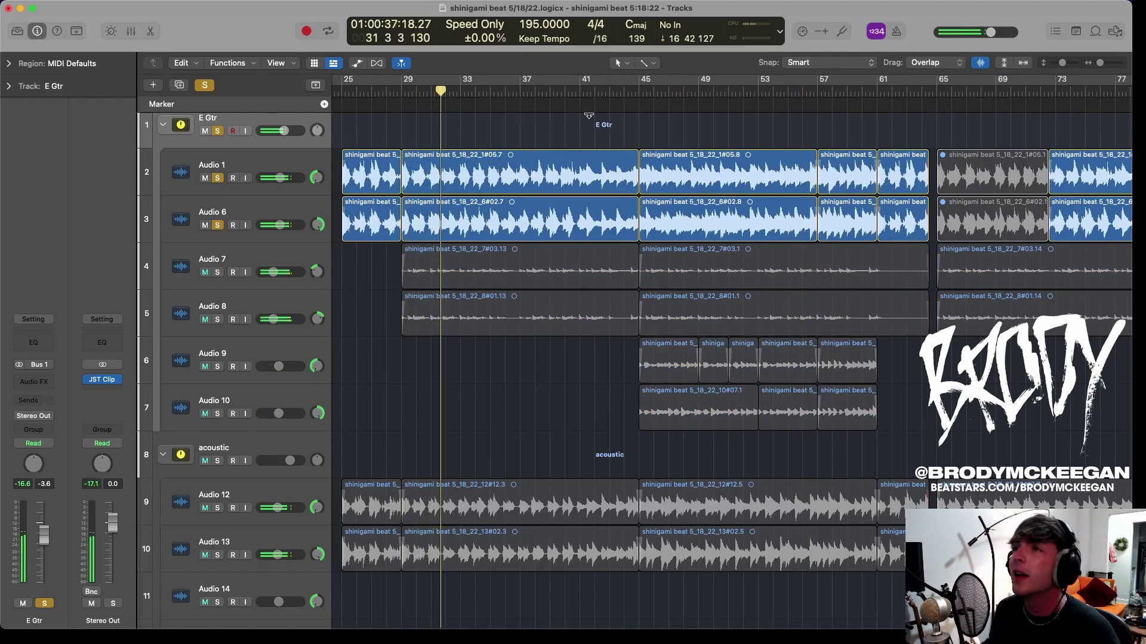
pyautogui.click(638, 90)
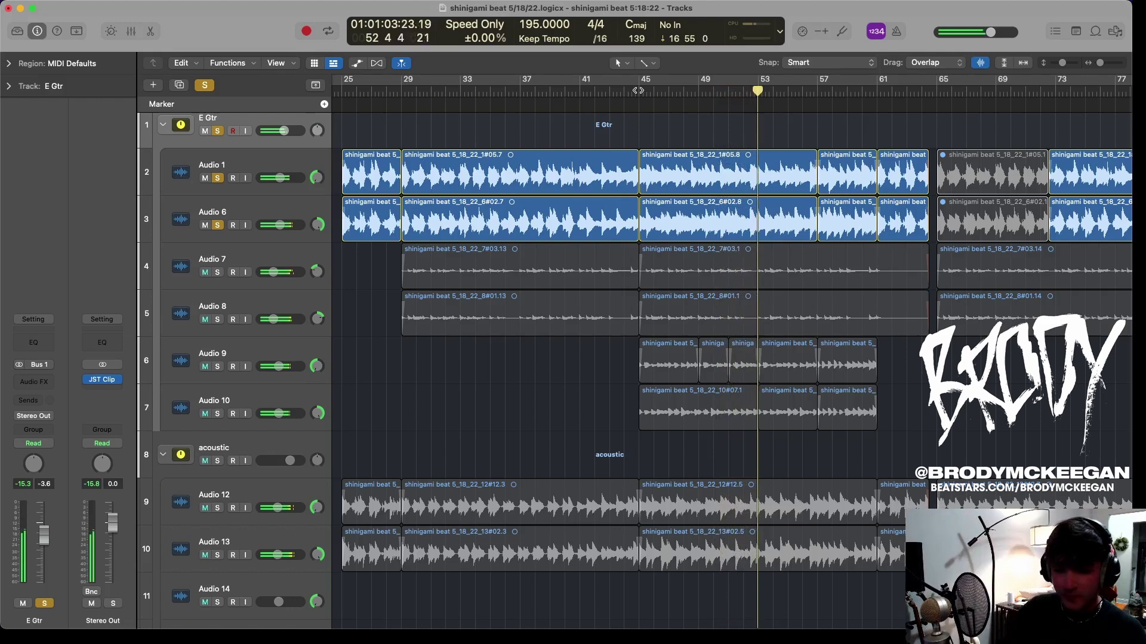
# Add Audio 7 through Audio 10 to the soloed guitars, listen to them together, and clear all solos.
pyautogui.moveTo(217, 272); pyautogui.dragTo(218, 413)
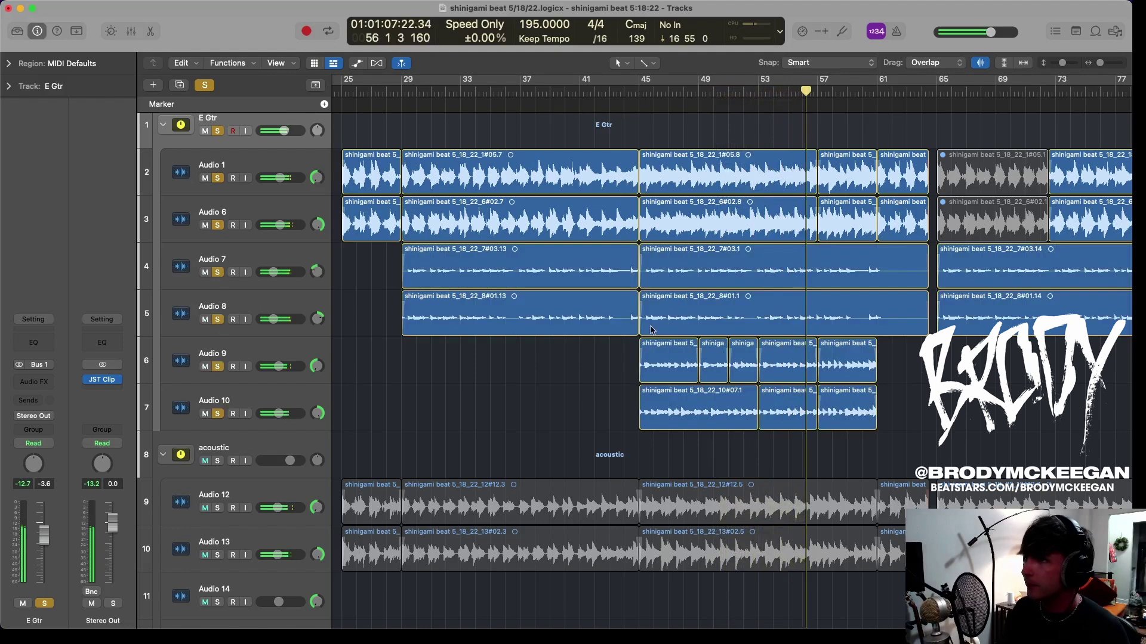
pyautogui.scroll(-5, 650, 282)
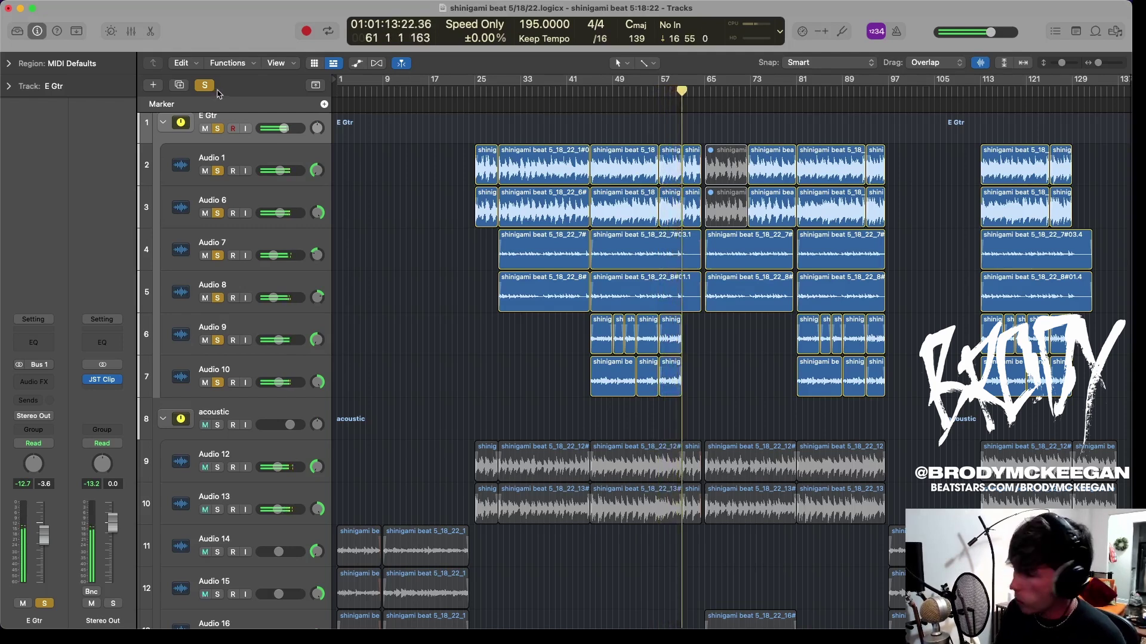
pyautogui.click(204, 86)
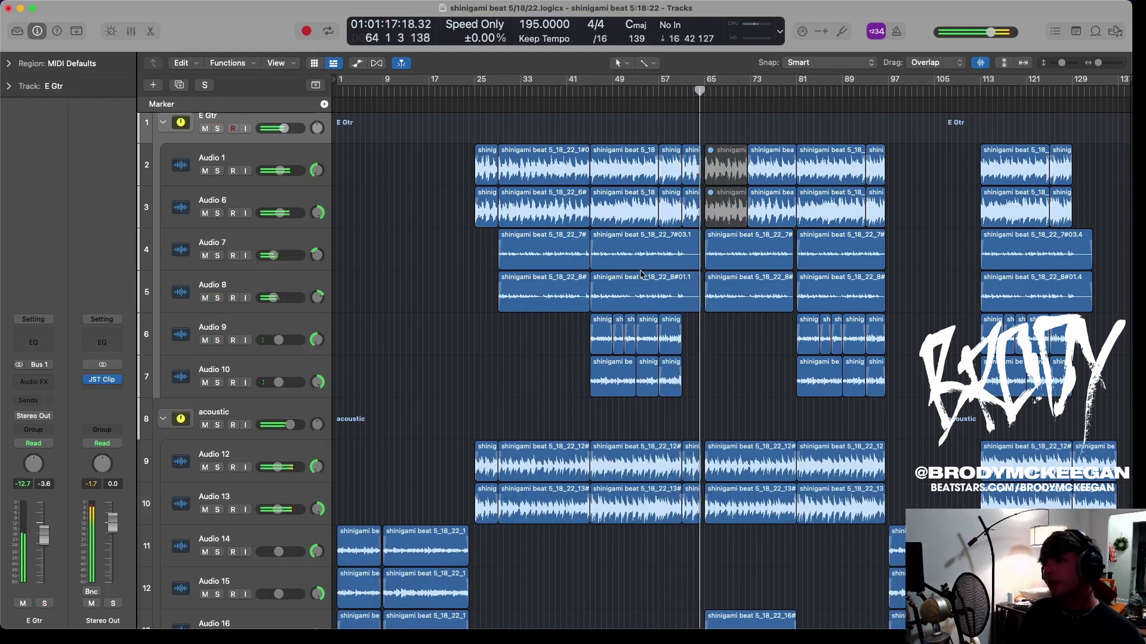
# Stop playback, return the playhead to bar 1, and bring the drum and percussion tracks into view.
pyautogui.press('space')
pyautogui.press('Return')
pyautogui.scroll(-10, 870, 418)
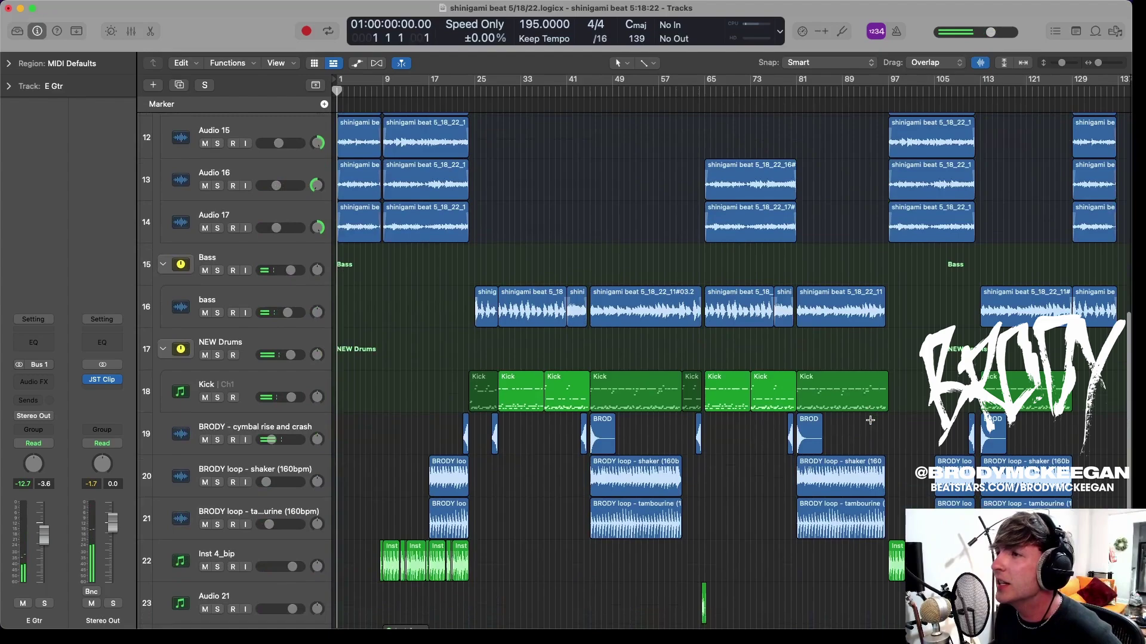
pyautogui.scroll(-5, 870, 421)
pyautogui.scroll(-4, 870, 420)
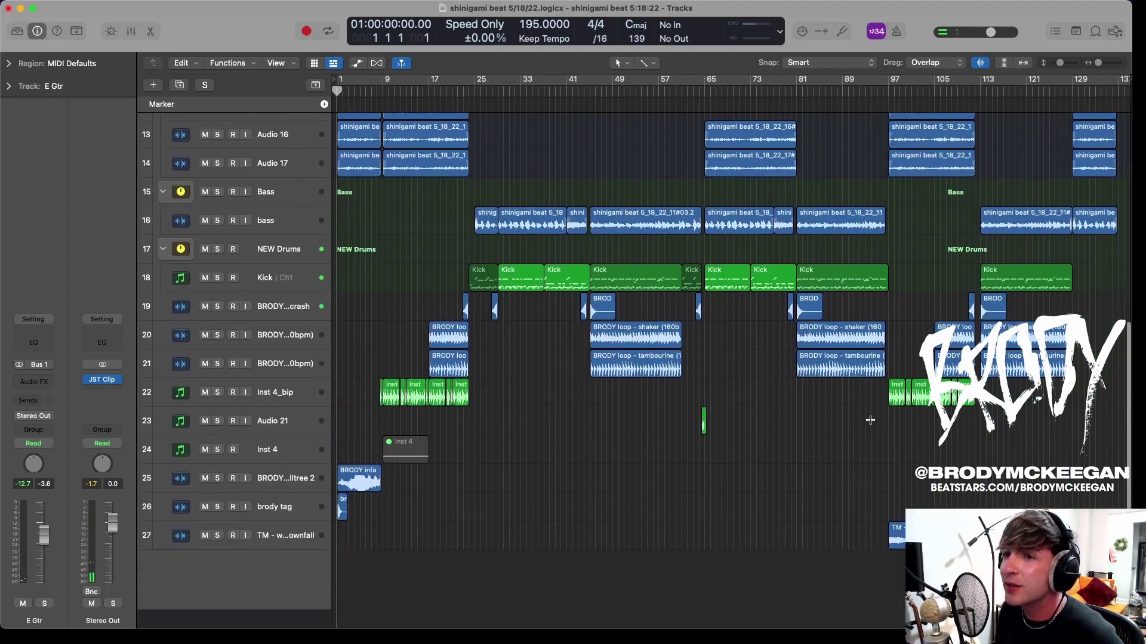
# Play the full arrangement from bar 45, stop playback, and return the playhead to bar 1.
pyautogui.scroll(10, 870, 418)
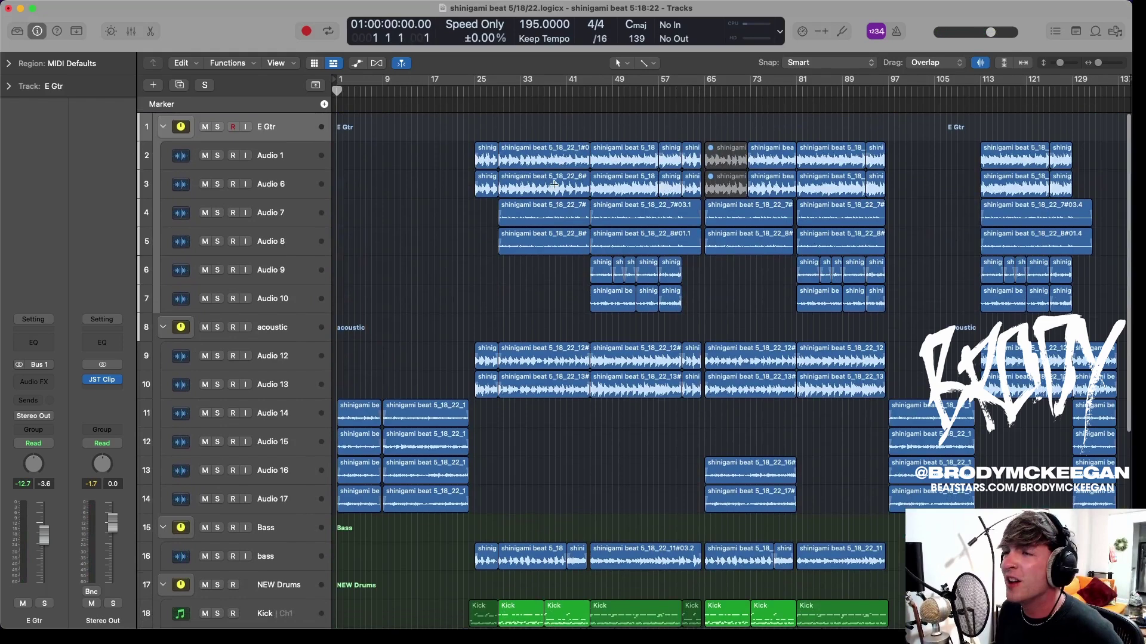
pyautogui.click(589, 89)
pyautogui.press('space')
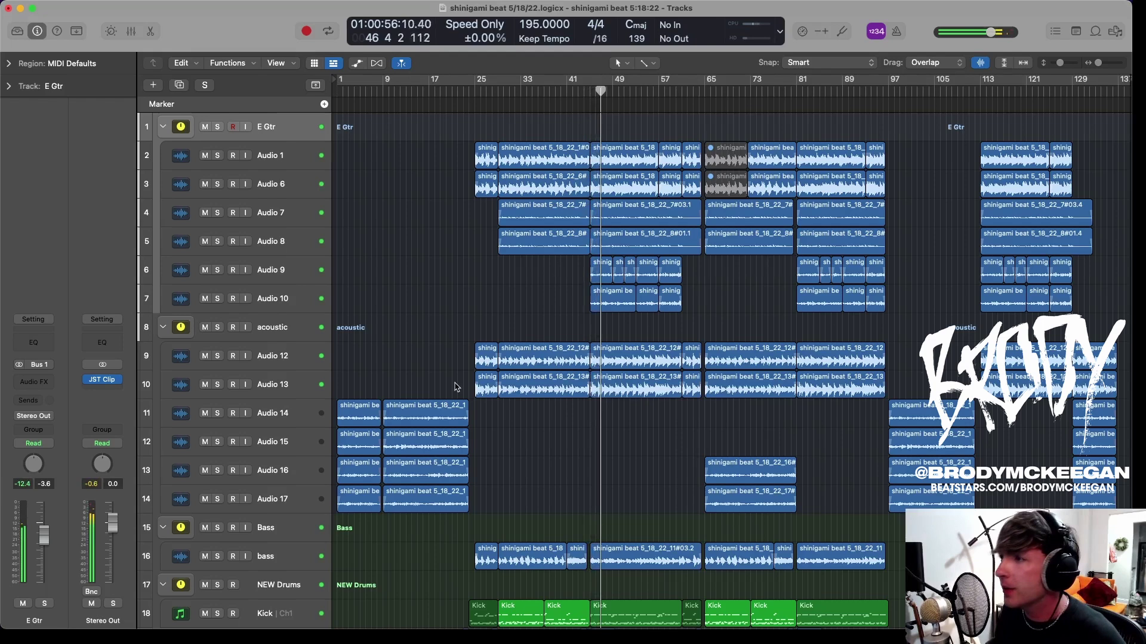
pyautogui.scroll(-5, 512, 377)
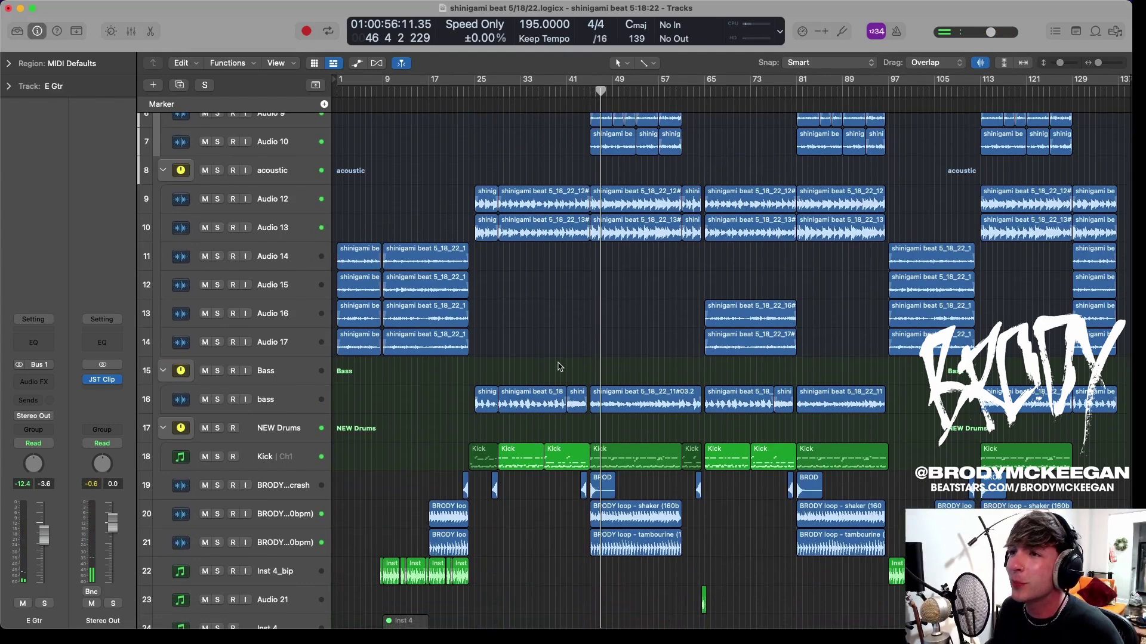
pyautogui.press('Return')
# Play the intro from bar 8, solo the Inst 4_bip percussion track to hear it alone, and unsolo it.
pyautogui.scroll(-5, 504, 363)
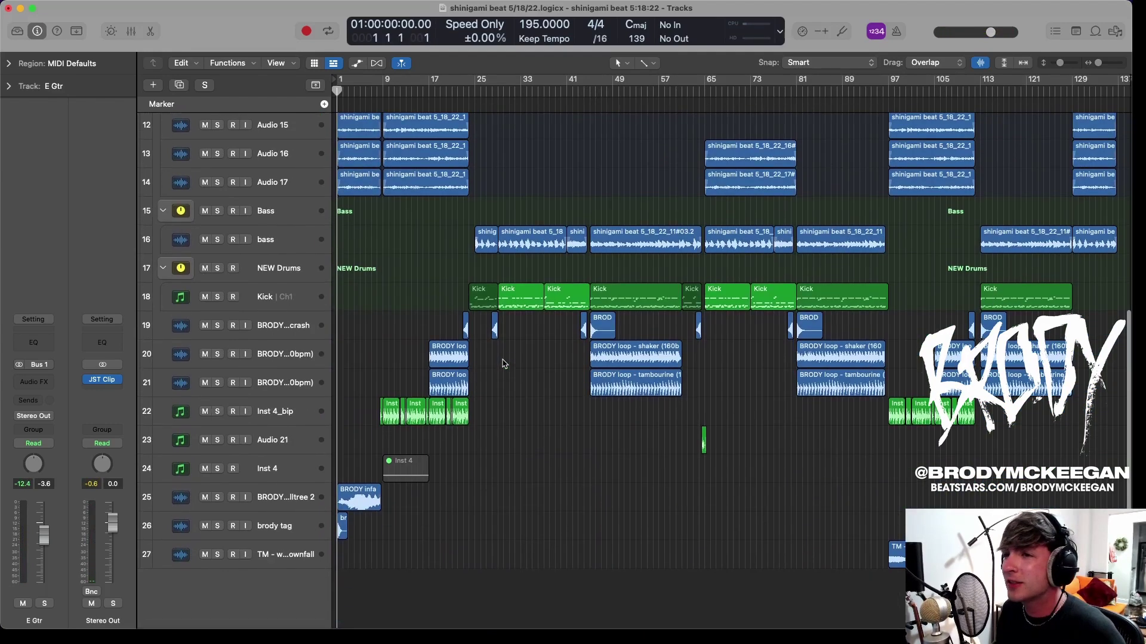
pyautogui.press('super+Right')
pyautogui.press('super+Right')
pyautogui.scroll(-6, 503, 364)
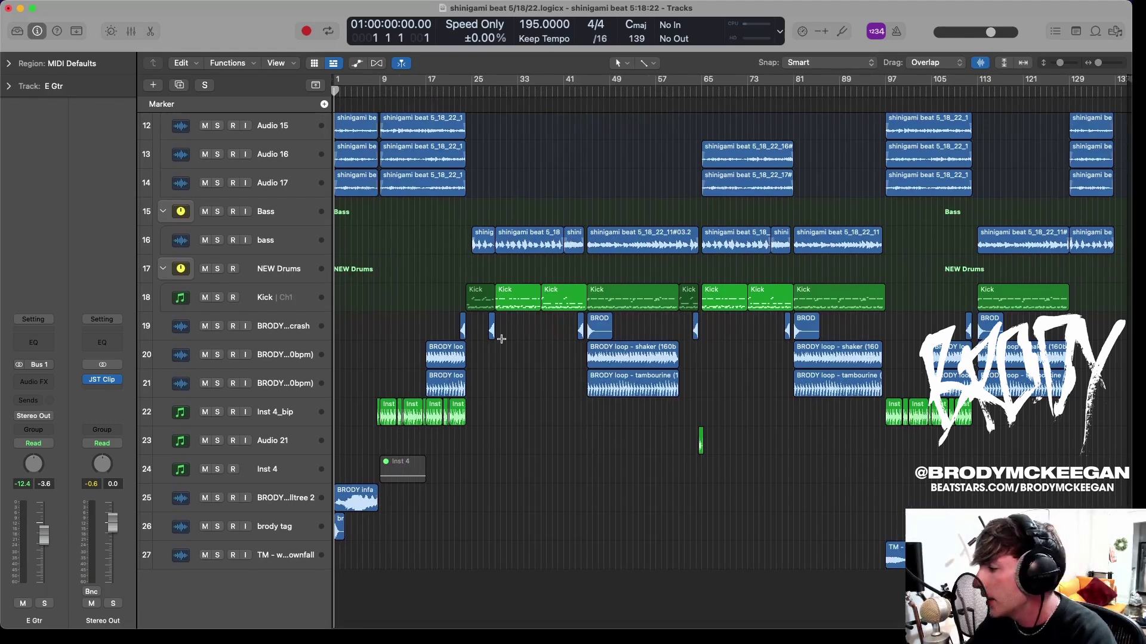
pyautogui.scroll(3, 394, 288)
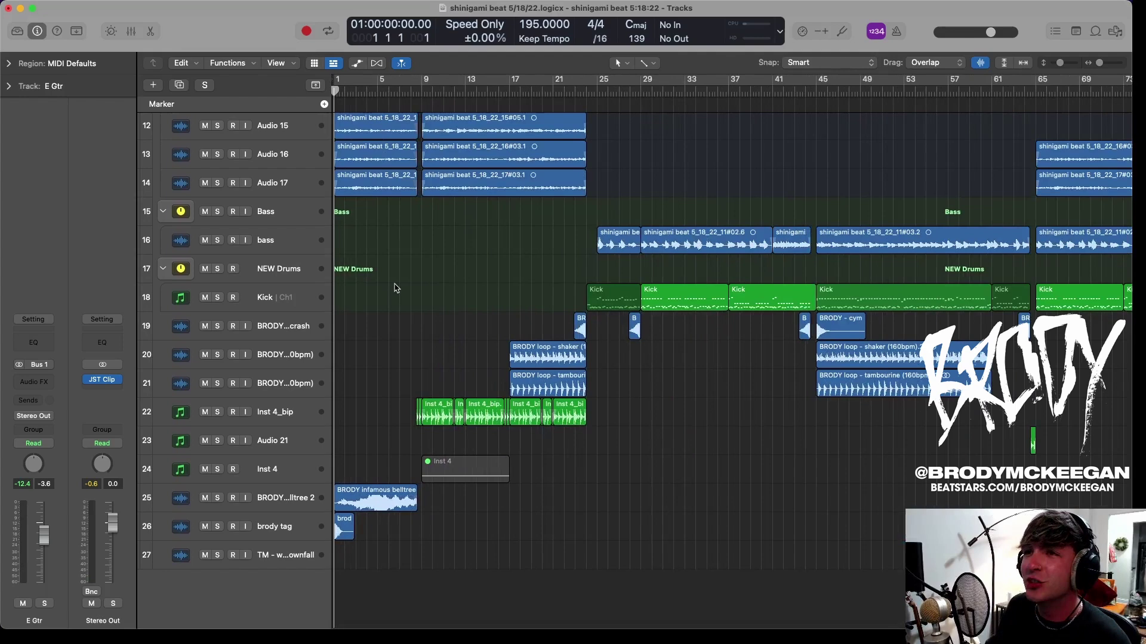
pyautogui.scroll(4, 617, 380)
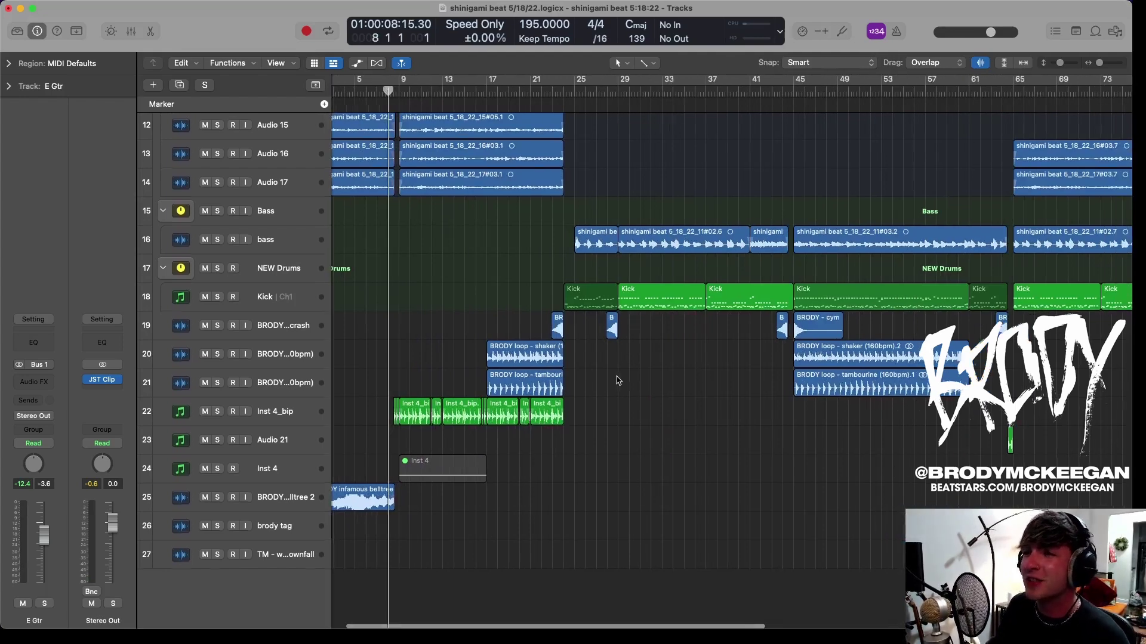
pyautogui.press('space')
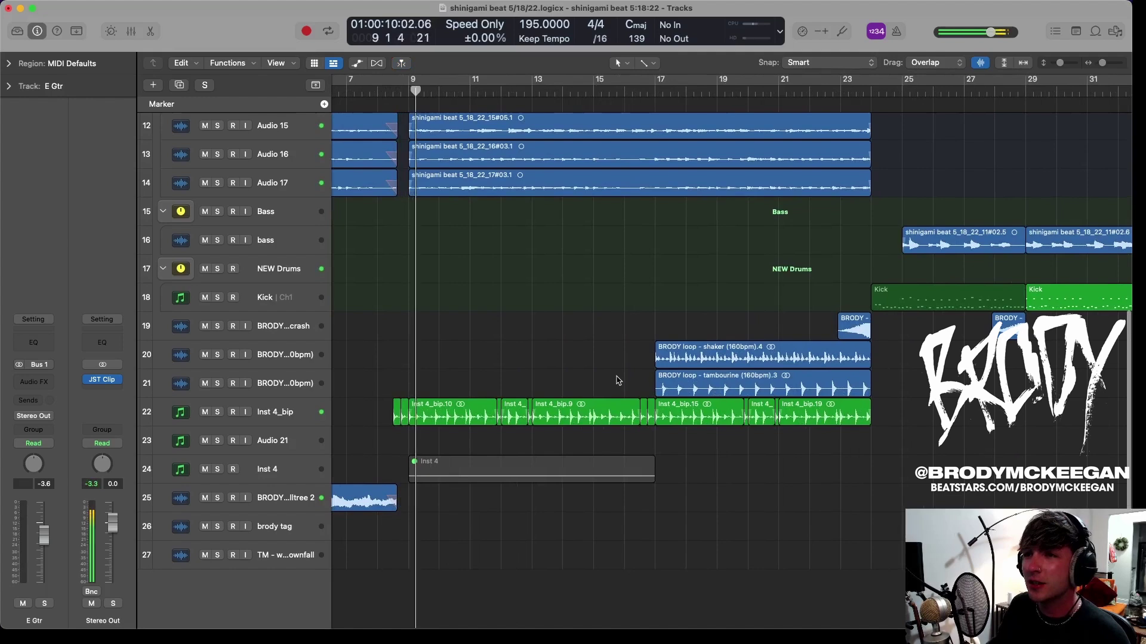
pyautogui.click(300, 408)
pyautogui.press('s')
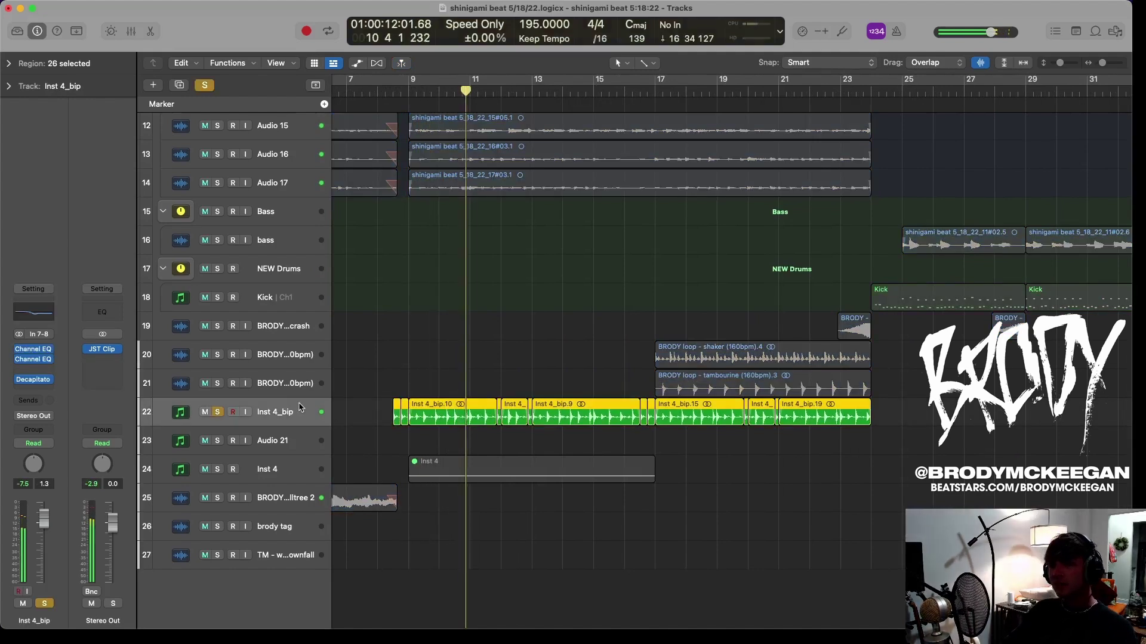
pyautogui.press('s')
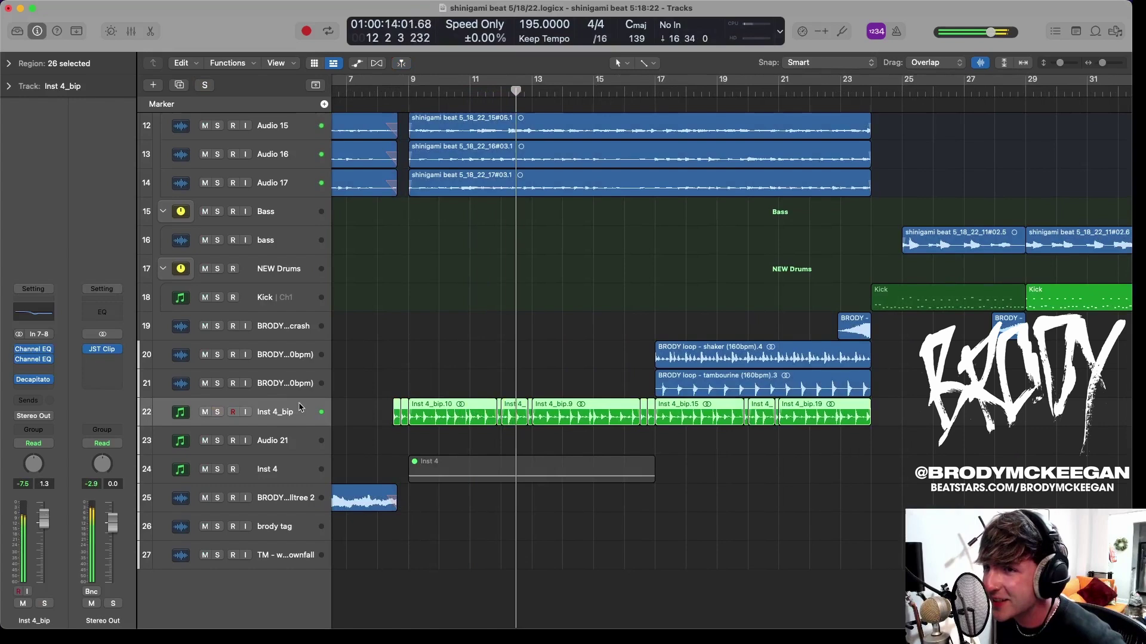
# Open Stylus RMX on the Inst 4 track, show its loop browser at 70-Ping Sixteen c, and close the plug-in.
pyautogui.click(299, 443)
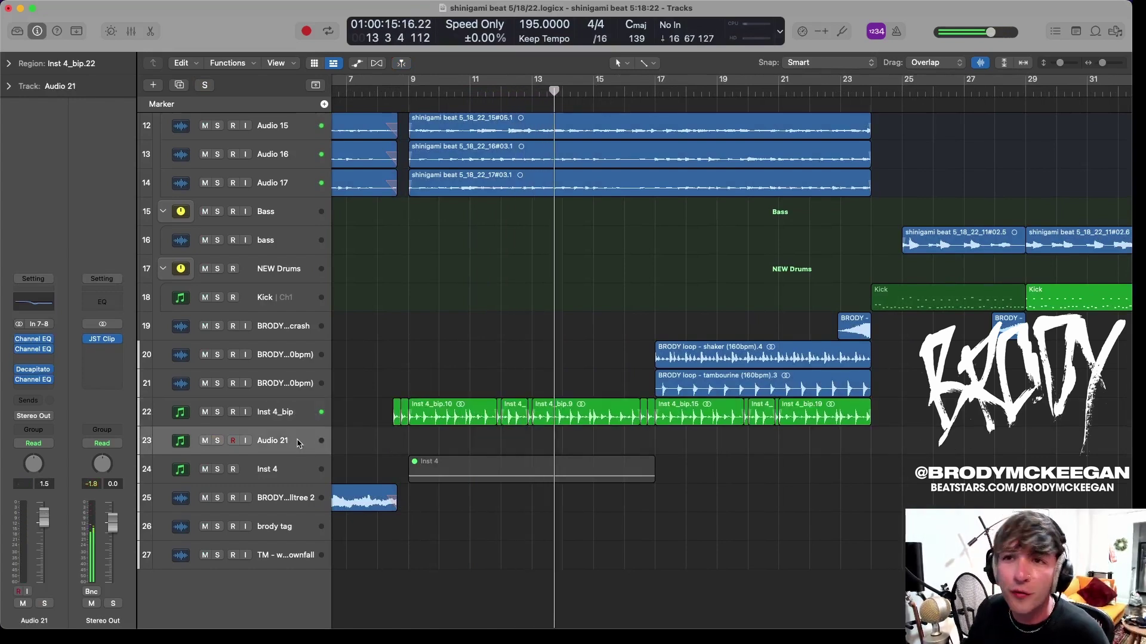
pyautogui.click(295, 472)
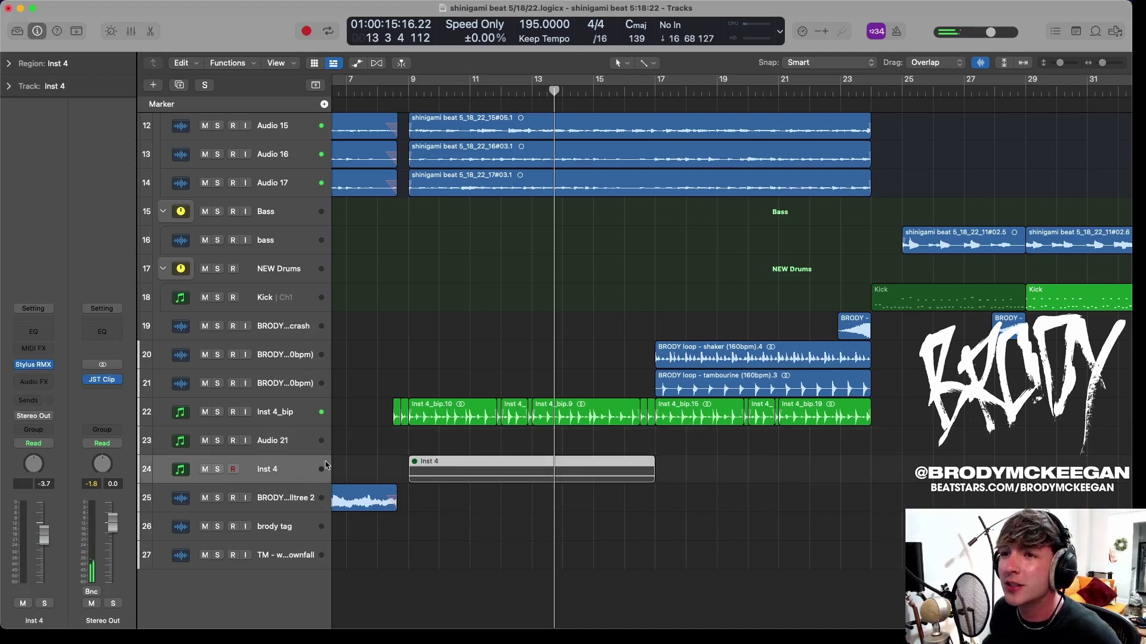
pyautogui.click(35, 366)
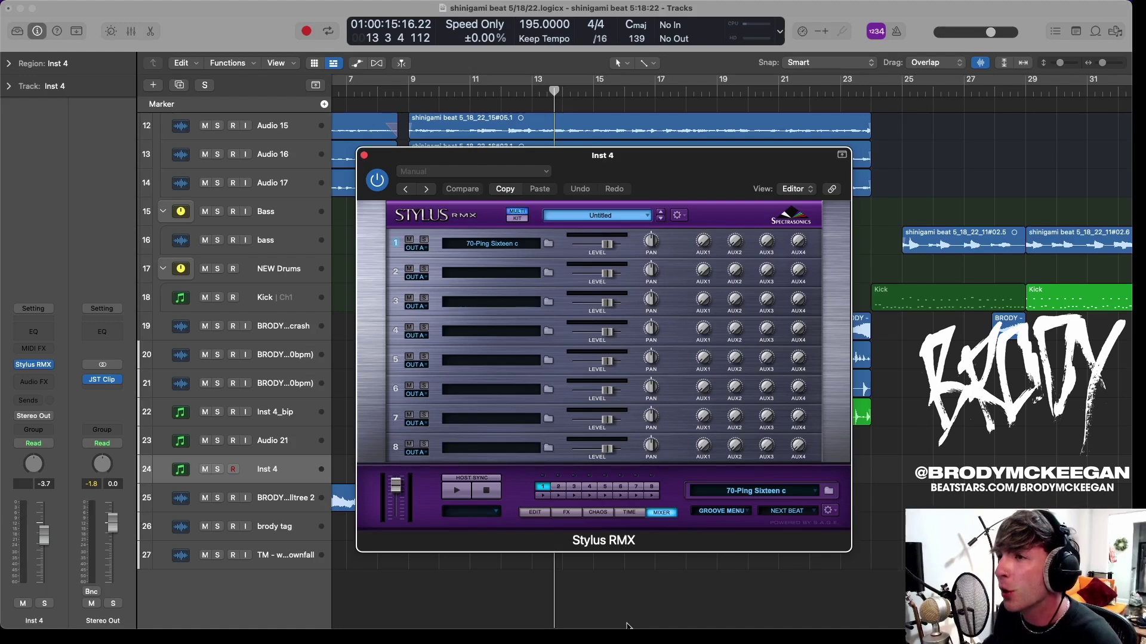
pyautogui.click(829, 491)
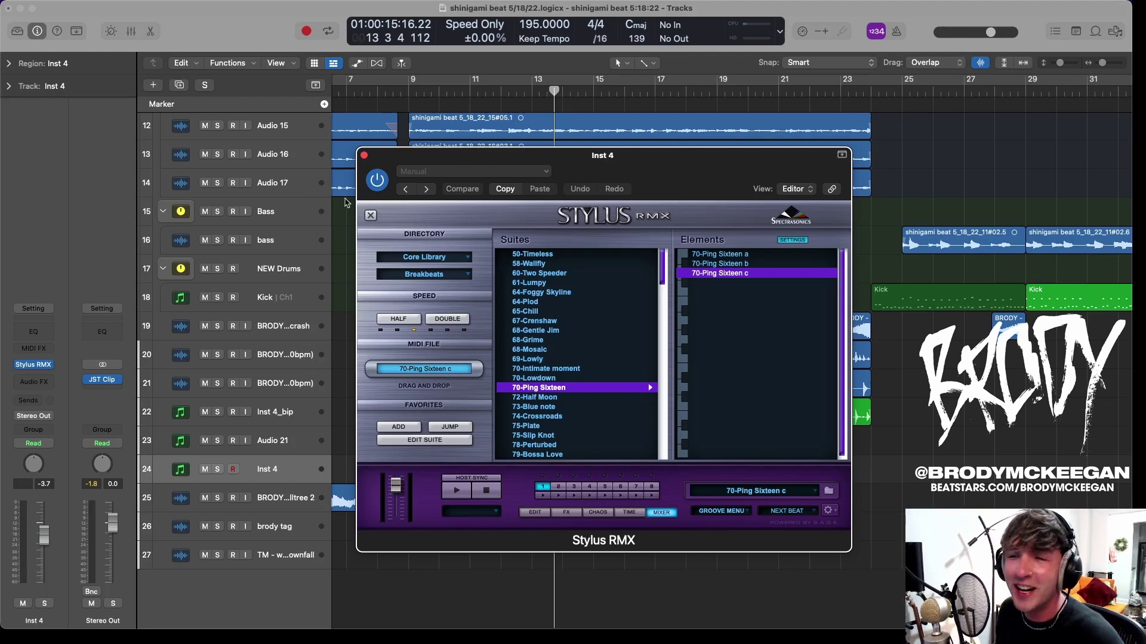
pyautogui.click(363, 156)
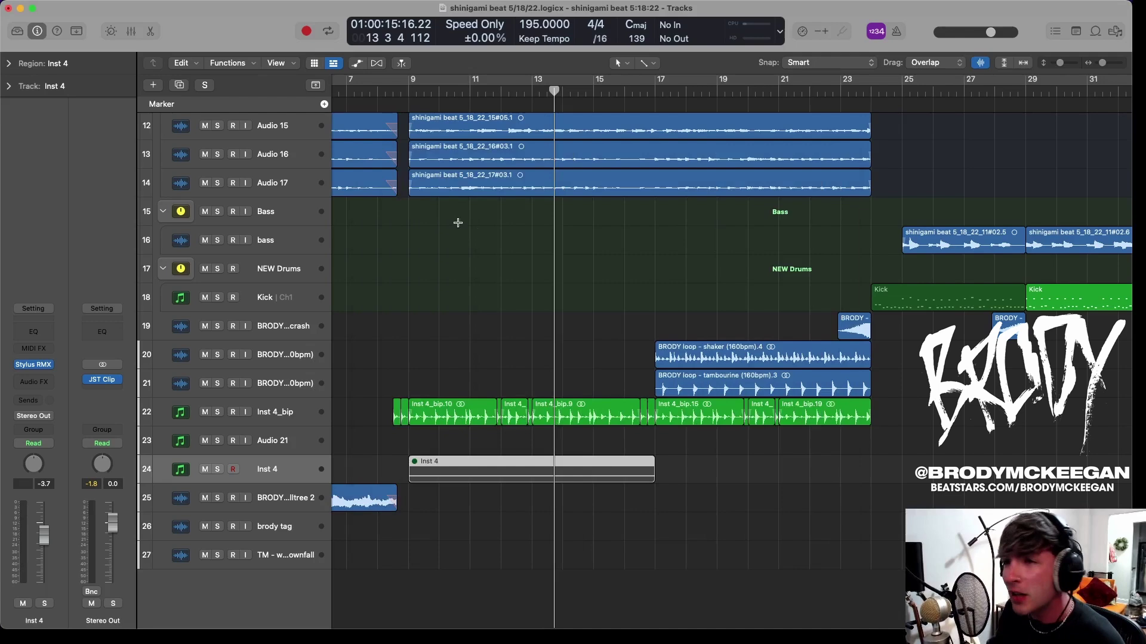
# Examine the chopped Inst 4_bip regions around bars 8 to 14 and view the track's Decapitator settings.
pyautogui.click(285, 411)
pyautogui.scroll(5, 401, 436)
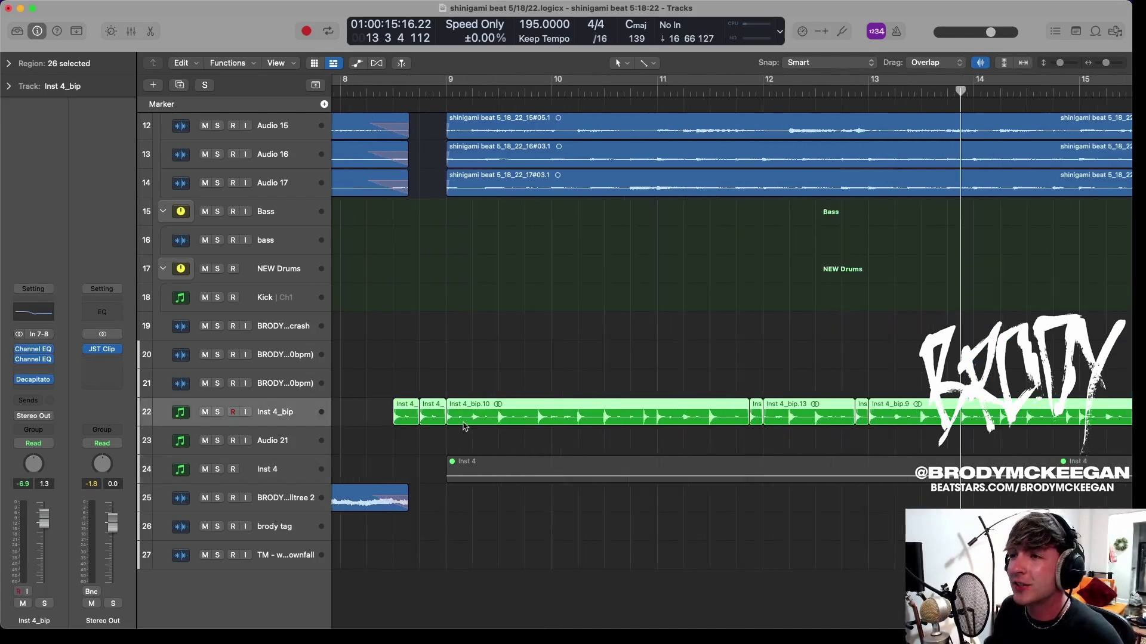
pyautogui.hscroll(4, 813, 396)
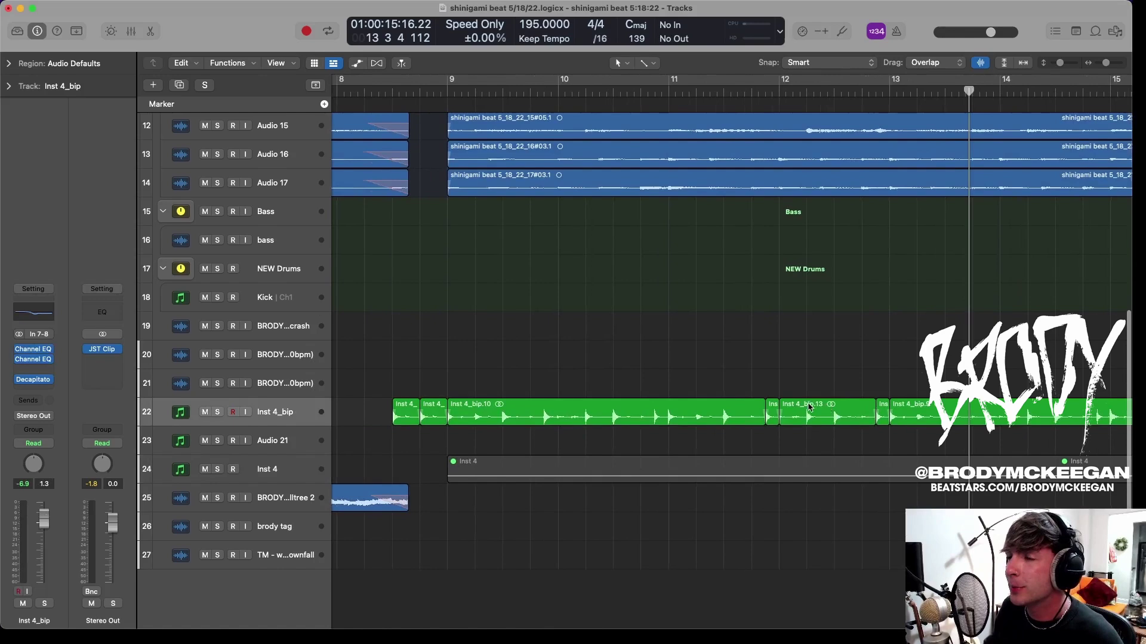
pyautogui.scroll(-3, 813, 397)
pyautogui.hscroll(3, 1001, 424)
pyautogui.hscroll(-8, 1001, 425)
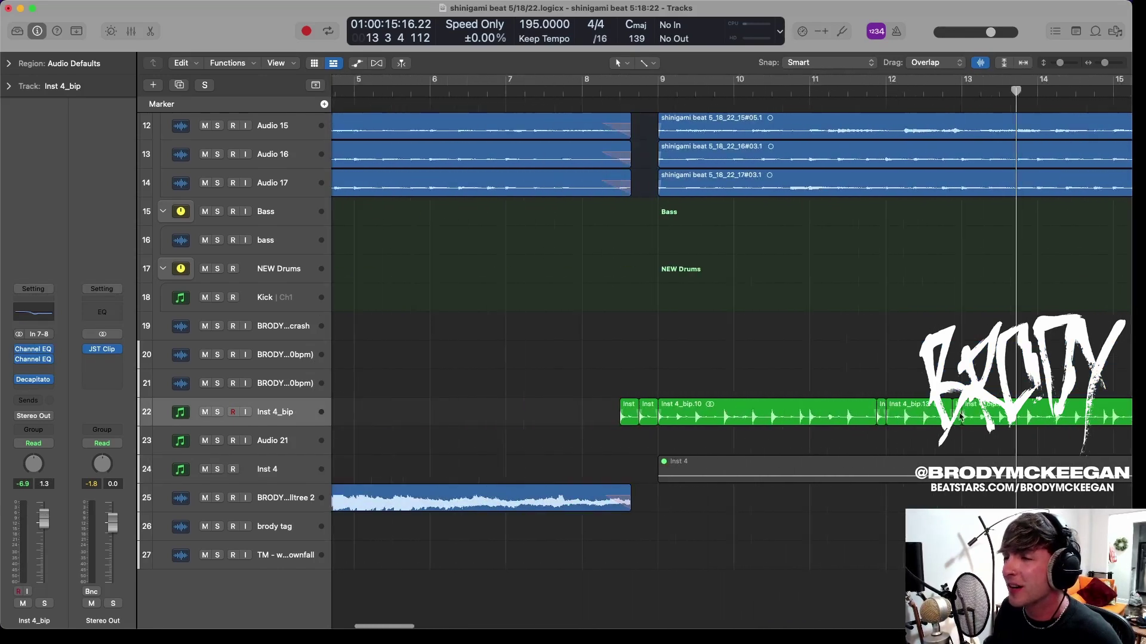
pyautogui.click(34, 382)
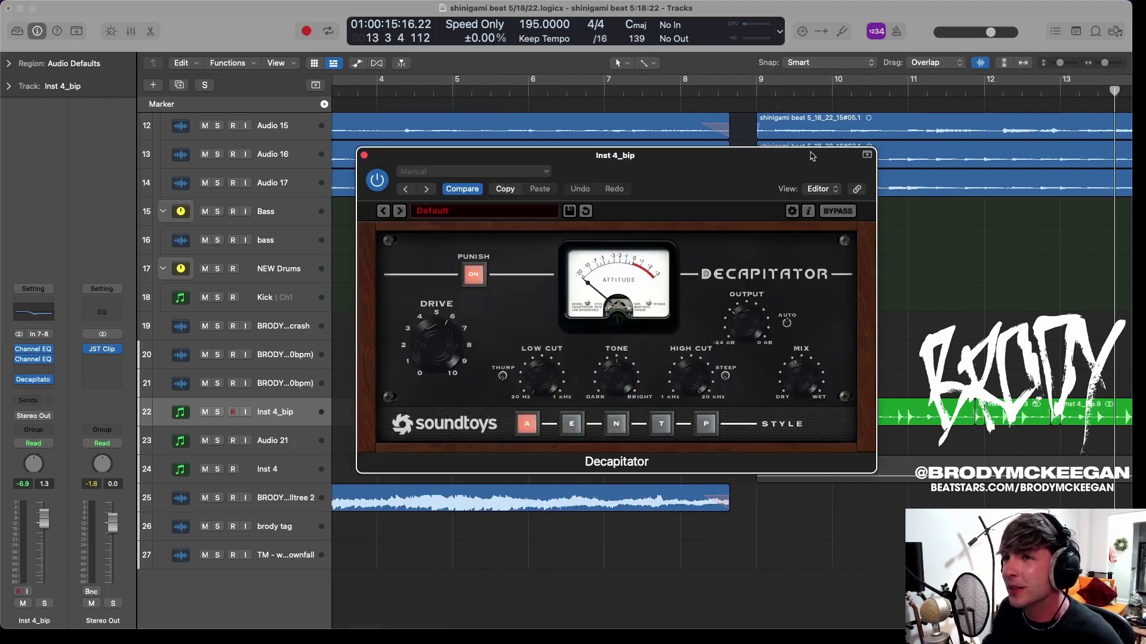
pyautogui.click(364, 156)
# During playback around bar 9, bypass Decapitator and both Channel EQs on Inst 4_bip and re-enable all three to compare the sound.
pyautogui.press('space')
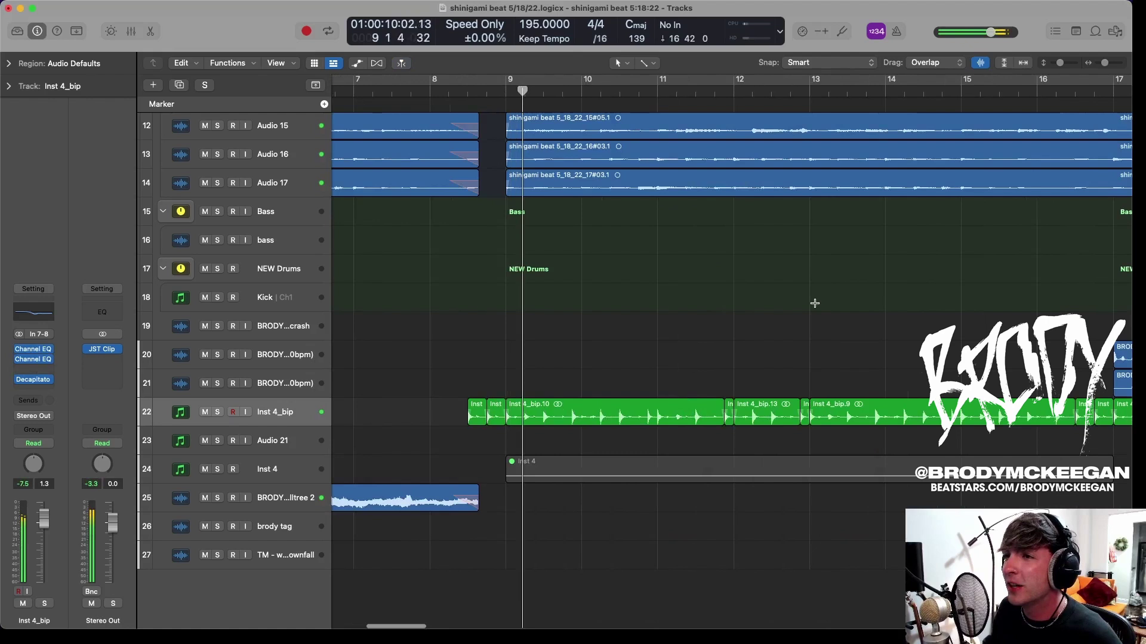
pyautogui.click(18, 379)
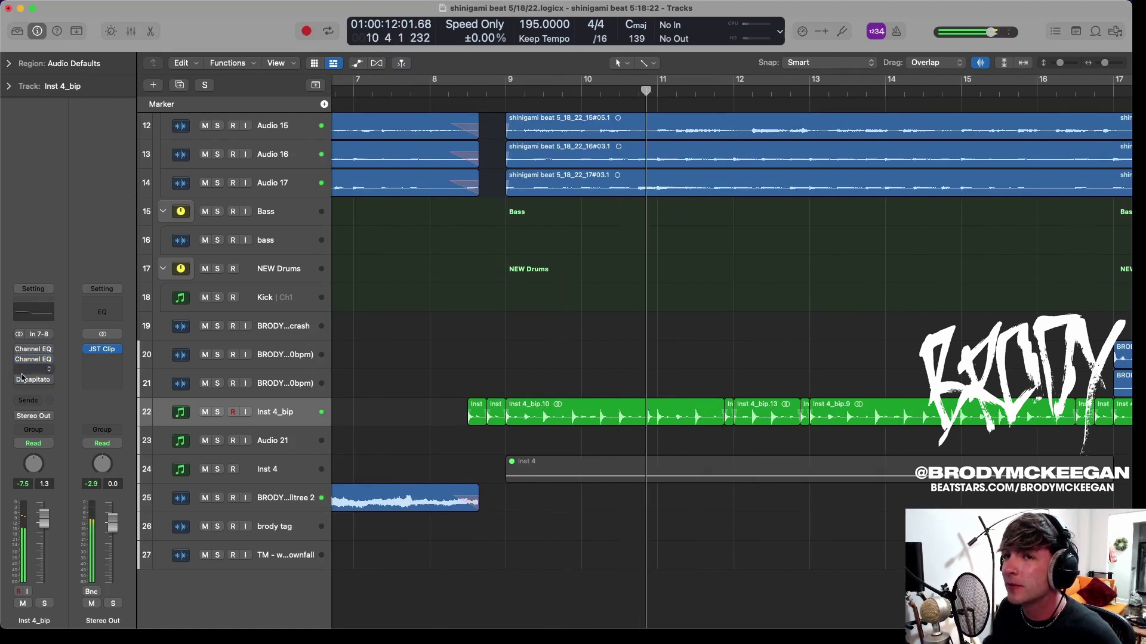
pyautogui.click(19, 360)
pyautogui.click(18, 350)
pyautogui.click(19, 349)
pyautogui.click(18, 360)
pyautogui.click(18, 379)
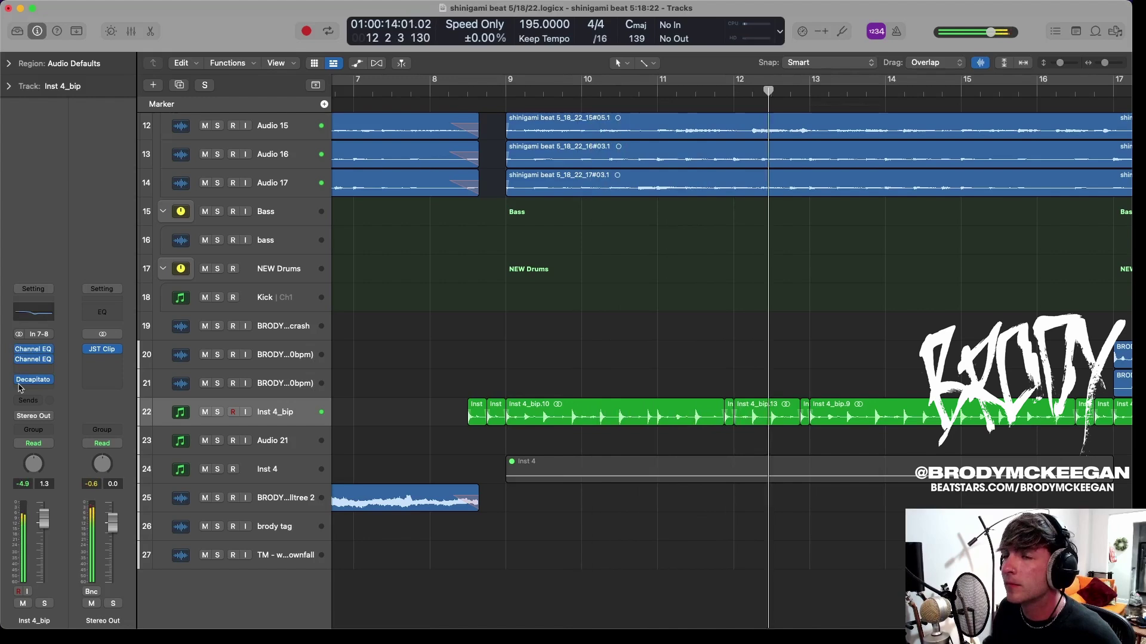
# Solo the BRODY shaker and tambourine loop tracks together and play them from bar 17.
pyautogui.keyDown('ctrl'); pyautogui.keyDown('alt'); pyautogui.click(444, 342); pyautogui.keyUp('alt'); pyautogui.keyUp('ctrl')
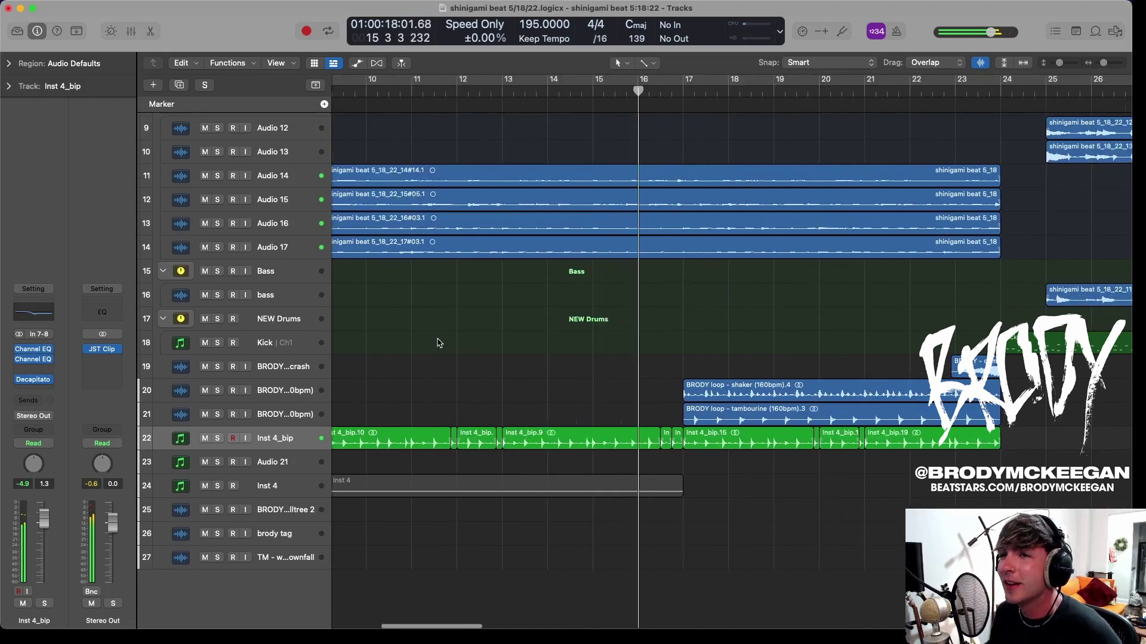
pyautogui.keyDown('ctrl'); pyautogui.keyDown('alt'); pyautogui.click(439, 339); pyautogui.keyUp('alt'); pyautogui.keyUp('ctrl')
pyautogui.hscroll(5, 439, 340)
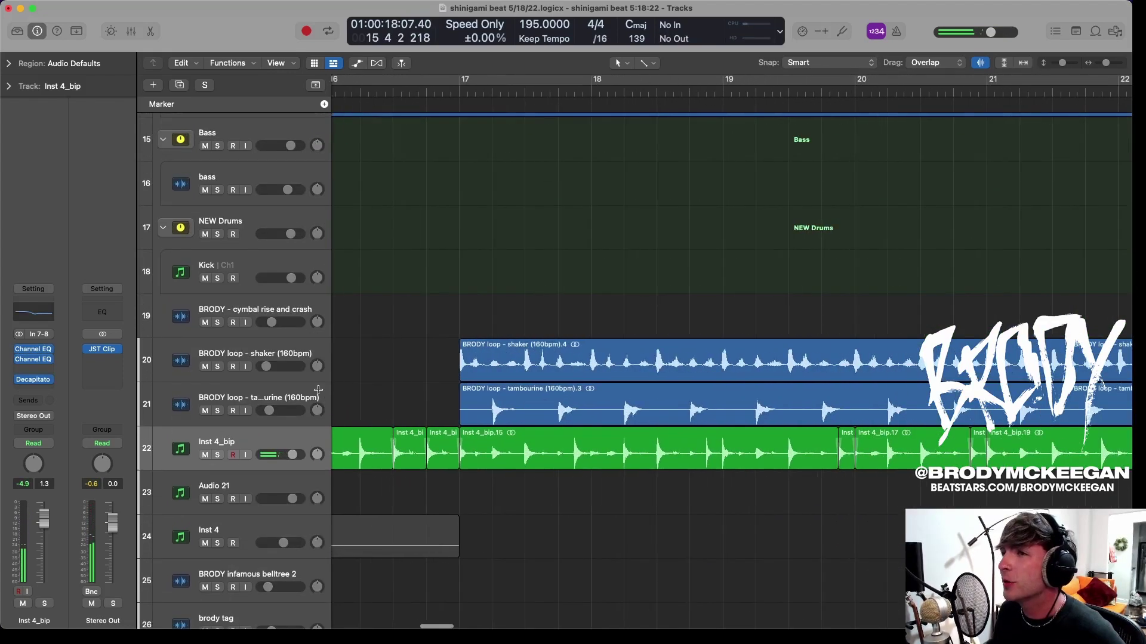
pyautogui.click(243, 349)
pyautogui.click(234, 396)
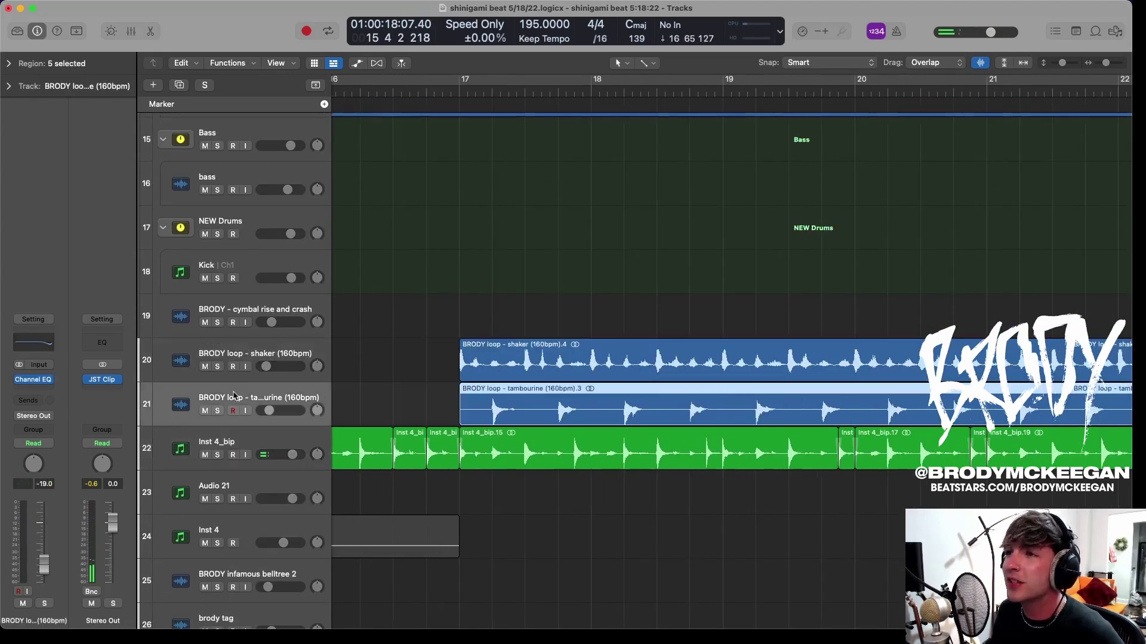
pyautogui.keyDown('shift'); pyautogui.click(237, 345); pyautogui.keyUp('shift')
pyautogui.press('s')
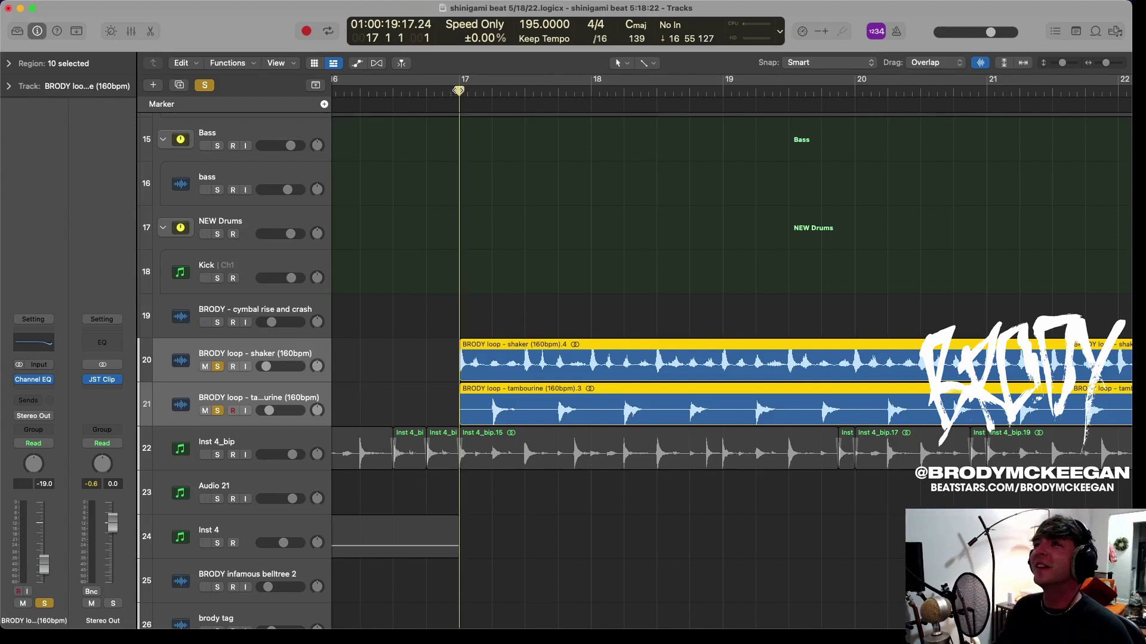
pyautogui.press('space')
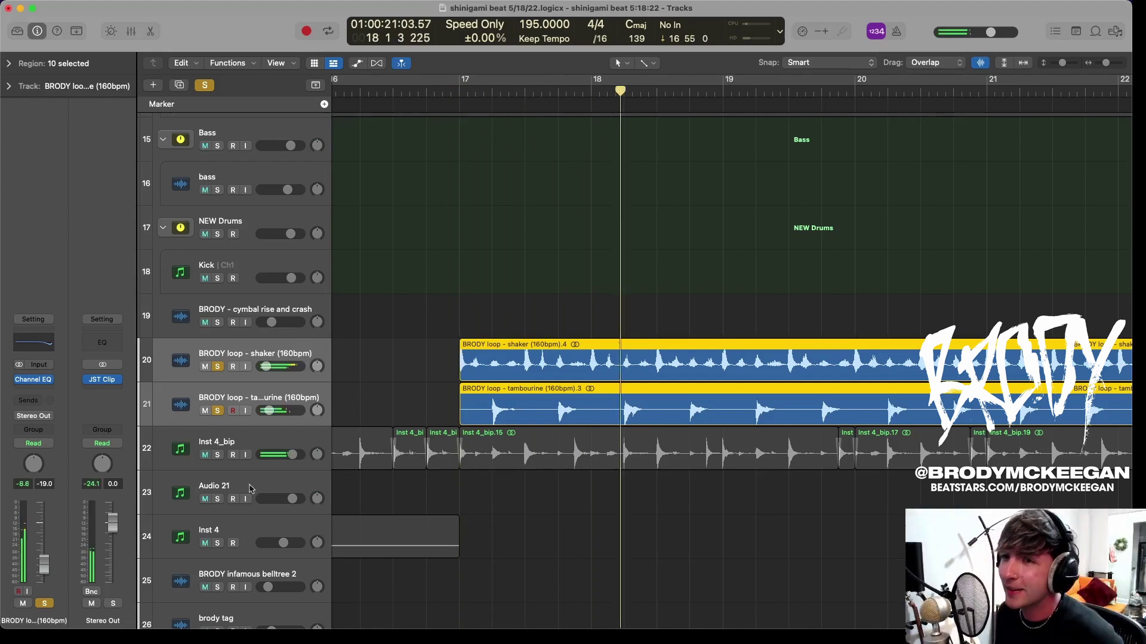
# Add Inst 4_bip to the soloed shaker and tambourine loops and listen to the three parts together.
pyautogui.click(217, 454)
pyautogui.press('super+Left')
pyautogui.press('super+Left')
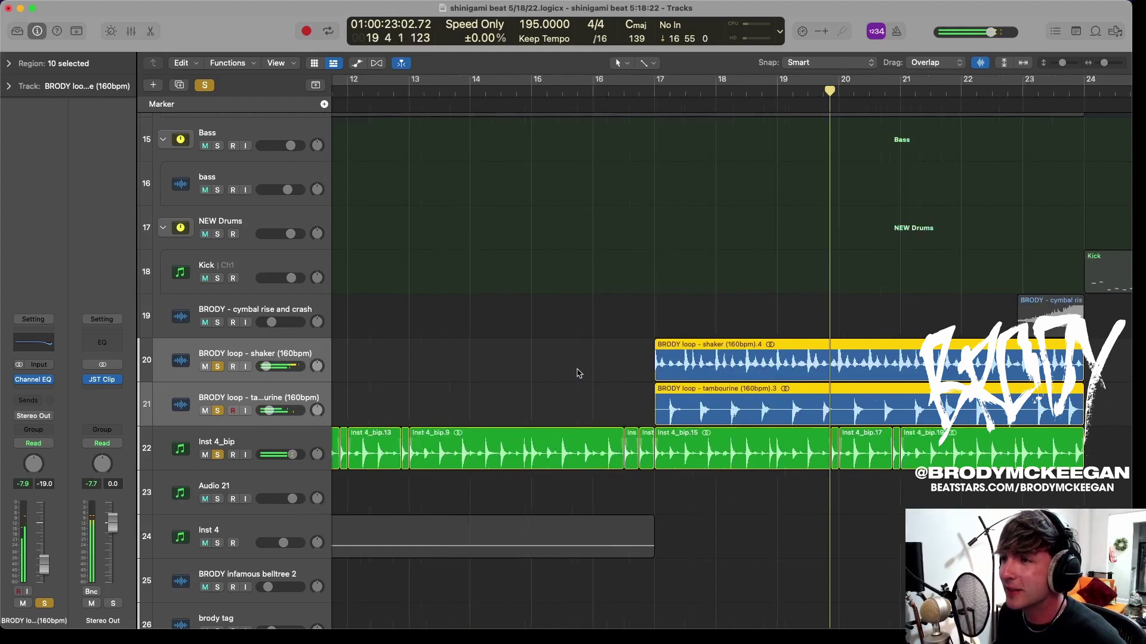
pyautogui.press('super+Left')
pyautogui.press('super+Up')
pyautogui.hscroll(3, 577, 371)
pyautogui.hscroll(-1, 577, 370)
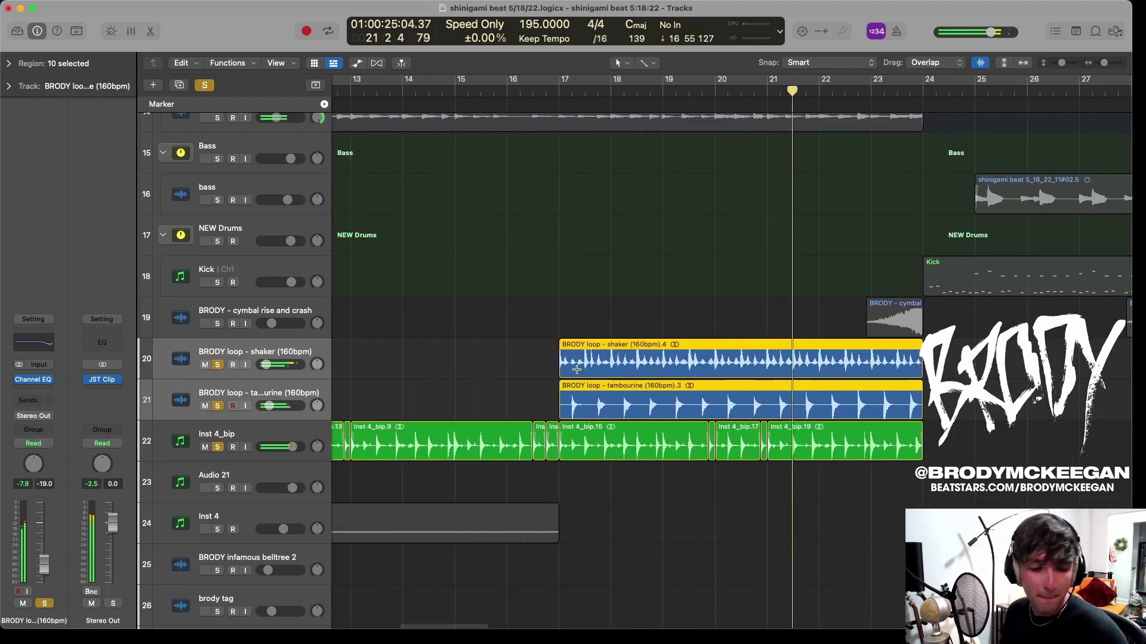
# Clear the solos on the shaker, tambourine and Inst 4_bip tracks, listen to the full mix into bar 26, and stop playback.
pyautogui.moveTo(220, 366); pyautogui.dragTo(218, 447)
pyautogui.press('super+Left')
pyautogui.press('super+Left')
pyautogui.press('super+Up')
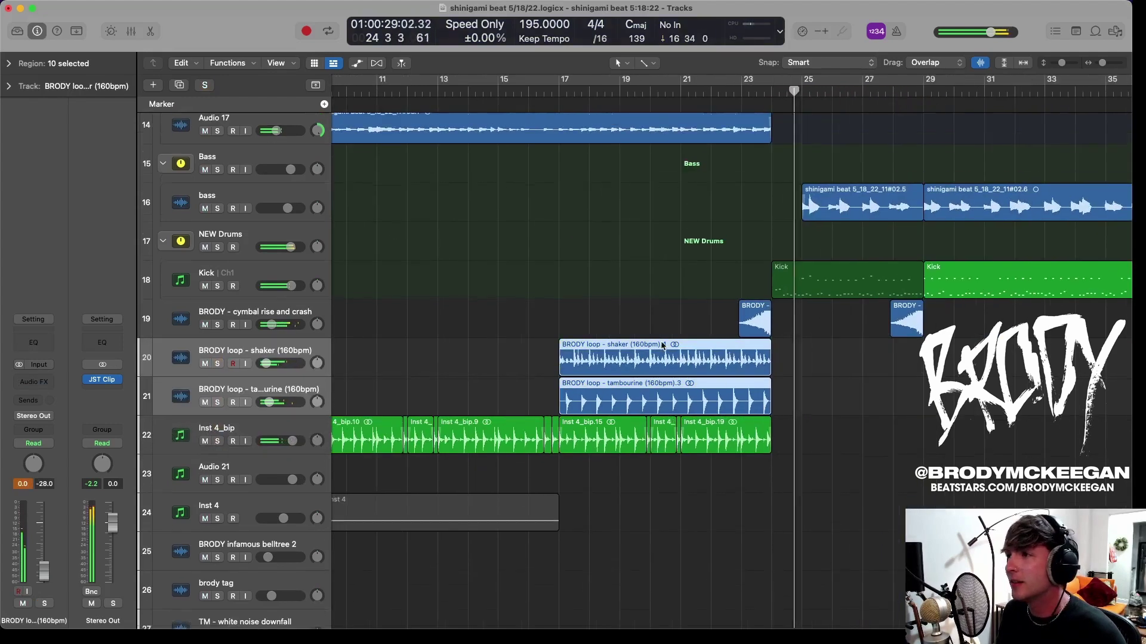
pyautogui.press('super+Up')
pyautogui.press('super+Up')
pyautogui.hscroll(5, 661, 345)
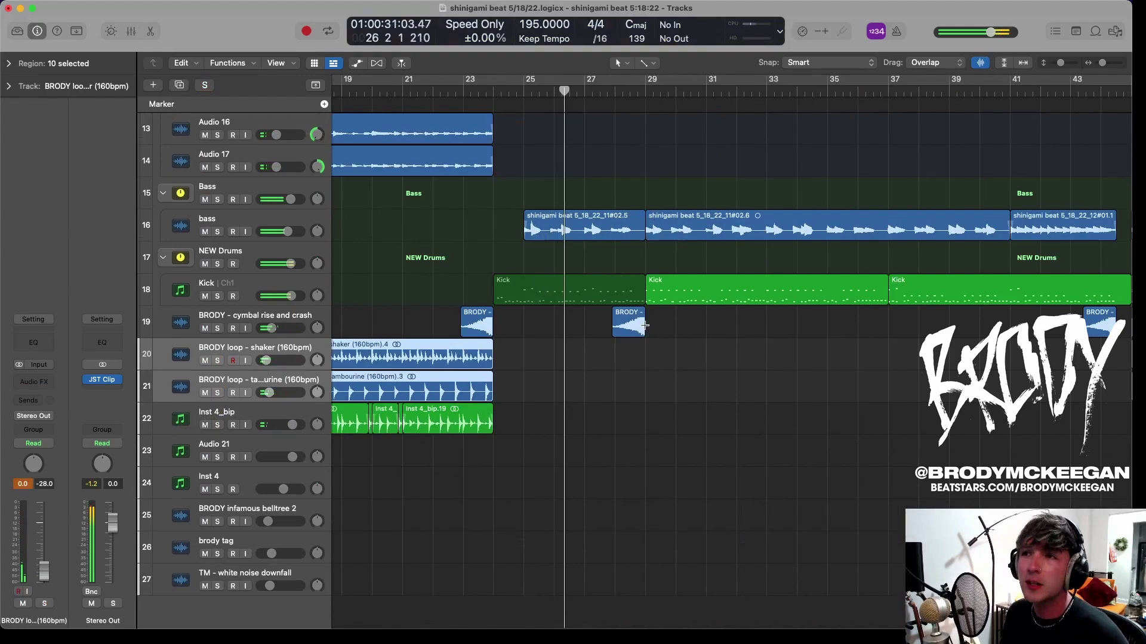
pyautogui.press('space')
pyautogui.hscroll(-3, 645, 325)
pyautogui.scroll(-3, 647, 327)
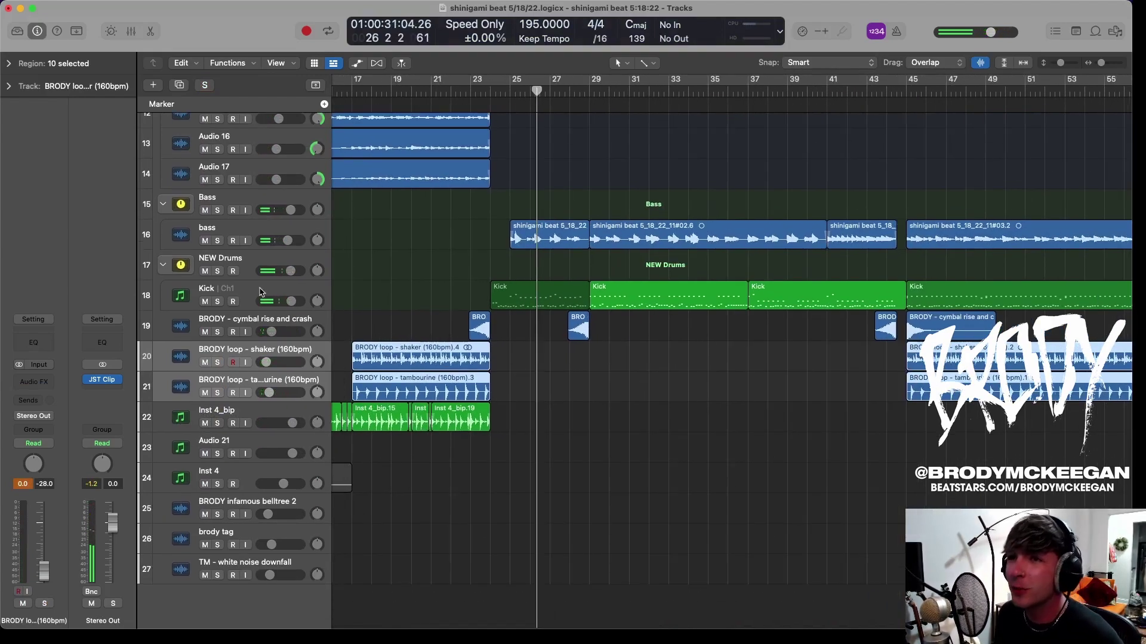
# Solo the Kick track in the NEW Drums stack and play its regions from around bar 26.
pyautogui.click(260, 291)
pyautogui.scroll(3, 589, 435)
pyautogui.hscroll(-4, 601, 430)
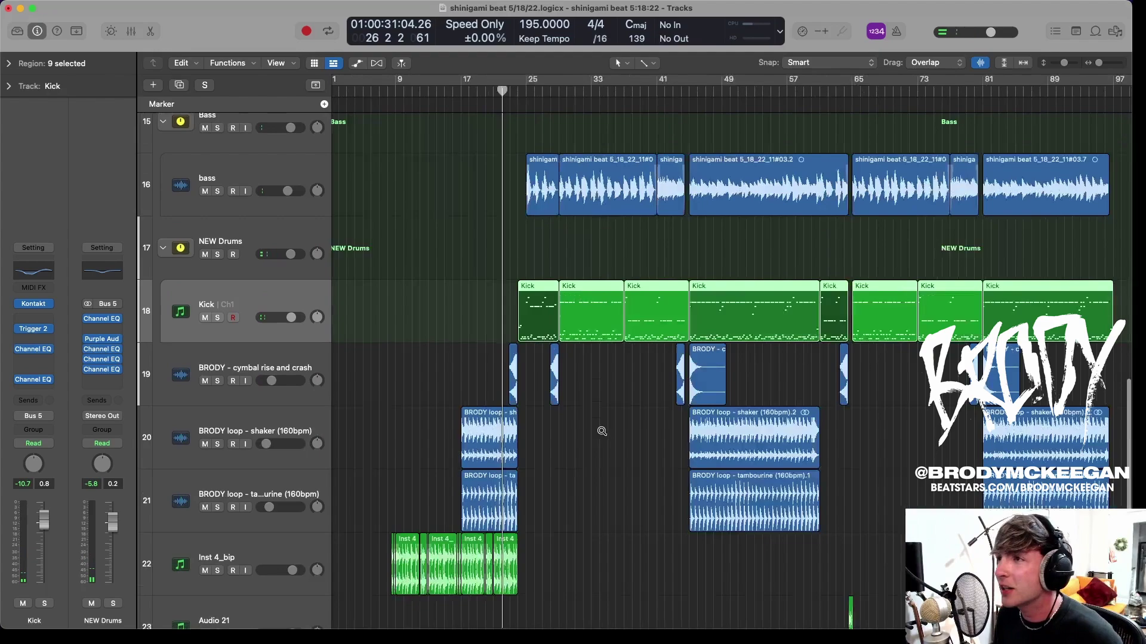
pyautogui.scroll(-4, 601, 430)
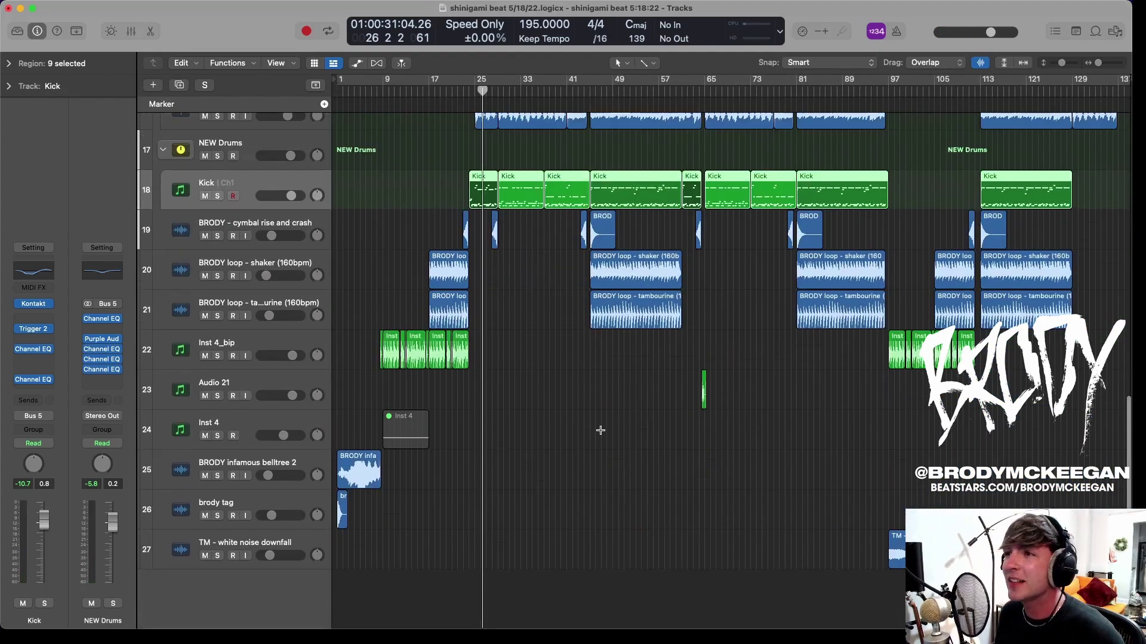
pyautogui.hscroll(4, 601, 435)
pyautogui.press('s')
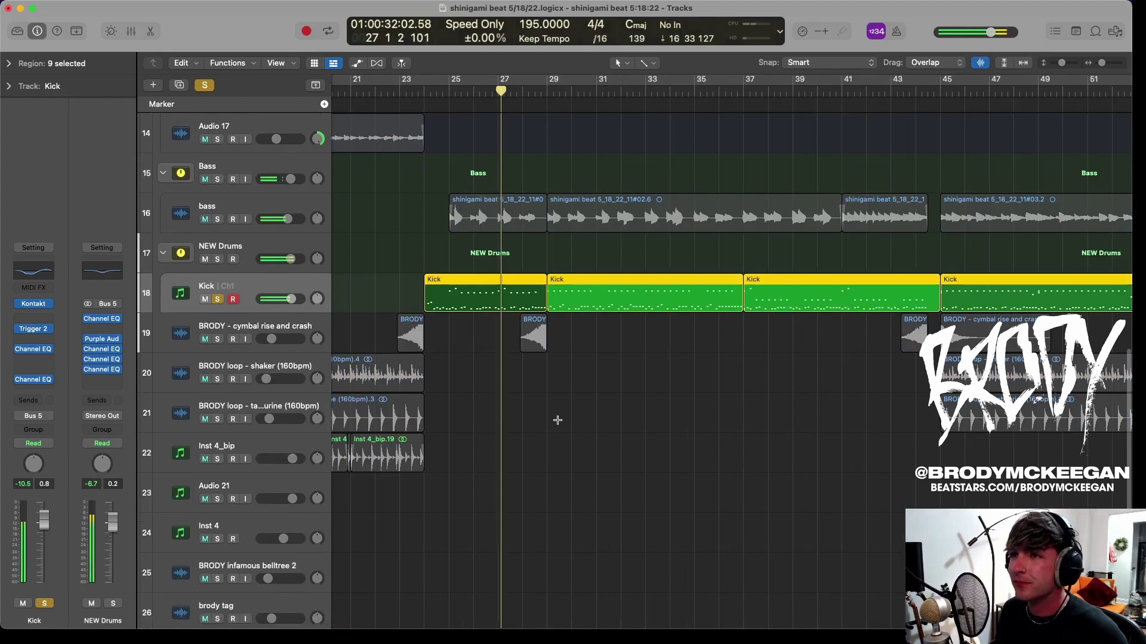
# Clear the Kick track's solo, stop playback, and solo the whole NEW Drums stack instead.
pyautogui.press('s')
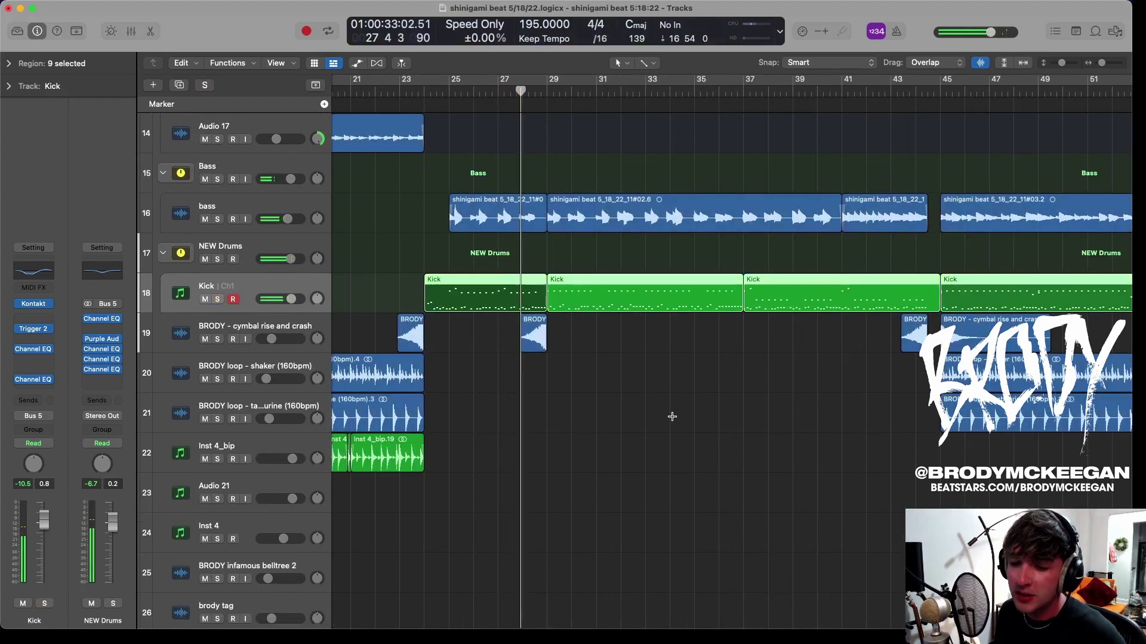
pyautogui.press('space')
pyautogui.click(245, 234)
pyautogui.press('s')
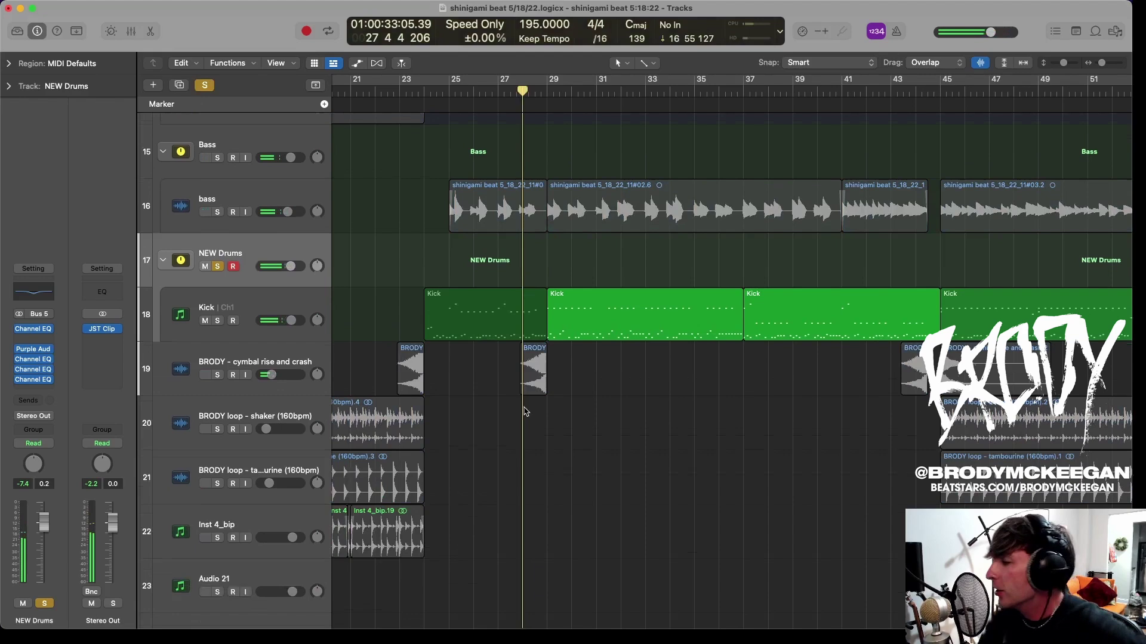
pyautogui.scroll(2, 524, 411)
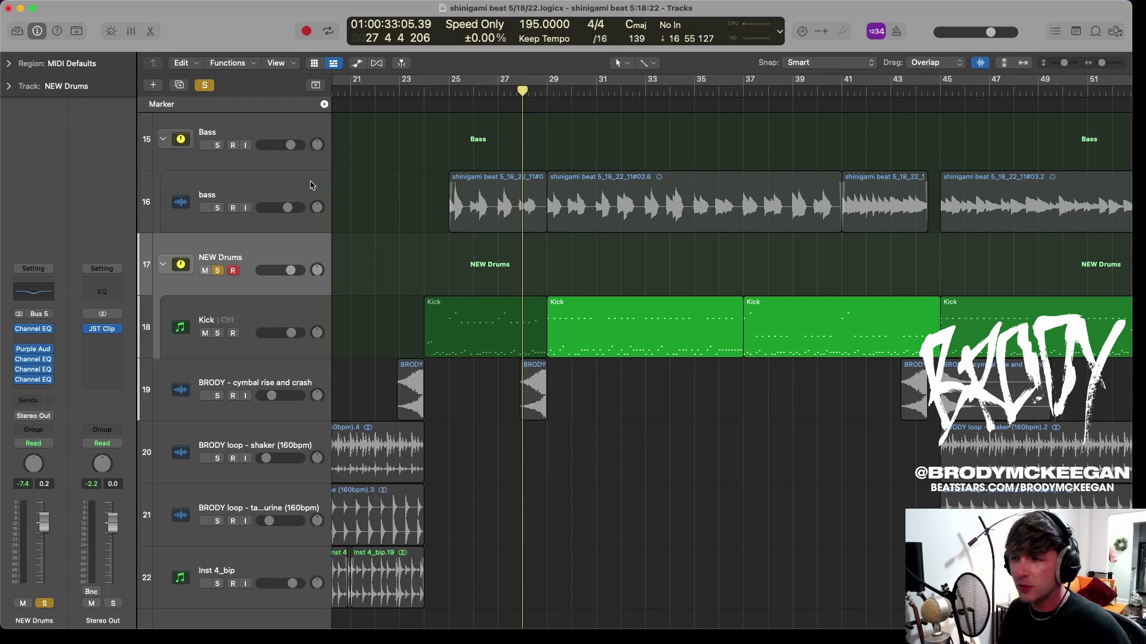
# Examine the mixer channel strips and plug-in chains of the NEW Drums stack, selecting its Kick channel.
pyautogui.press('f')
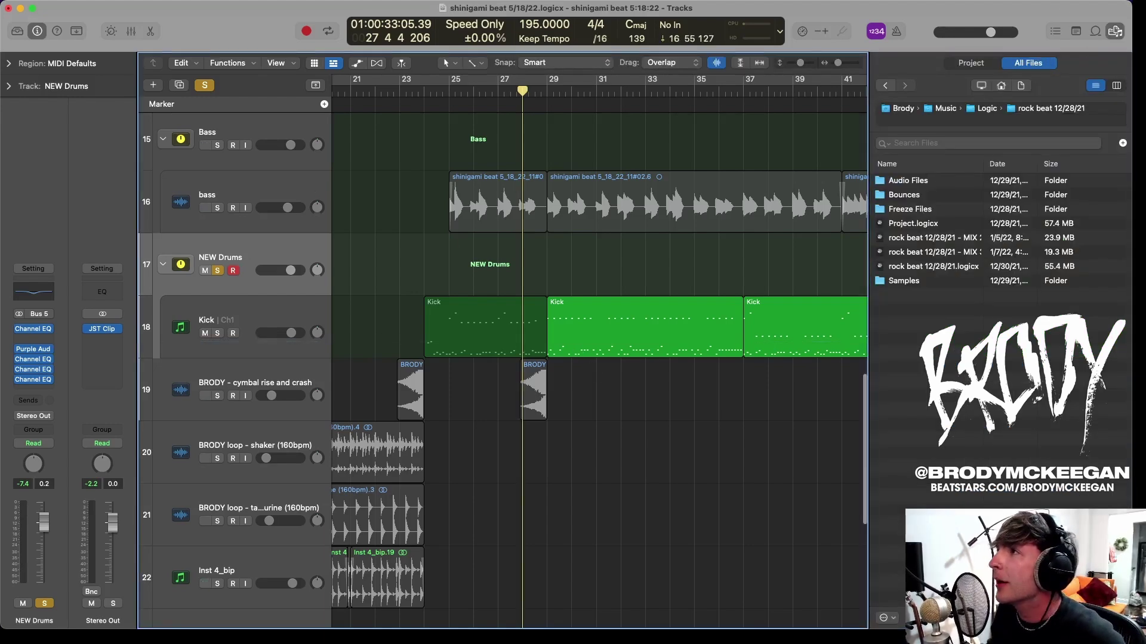
pyautogui.click(1116, 32)
pyautogui.click(498, 302)
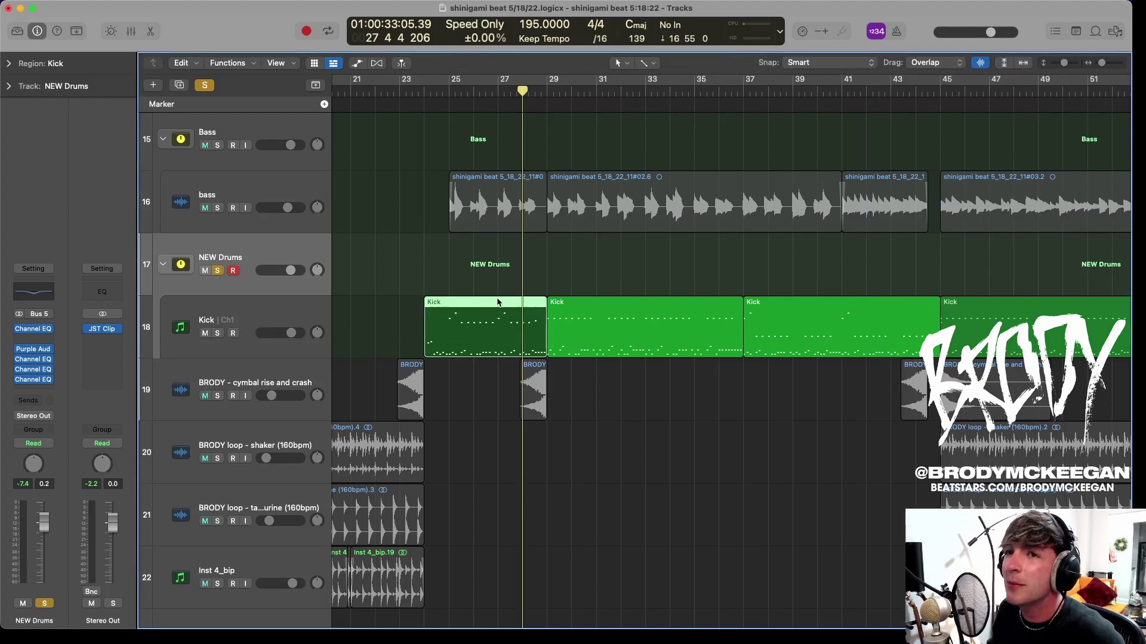
pyautogui.press('x')
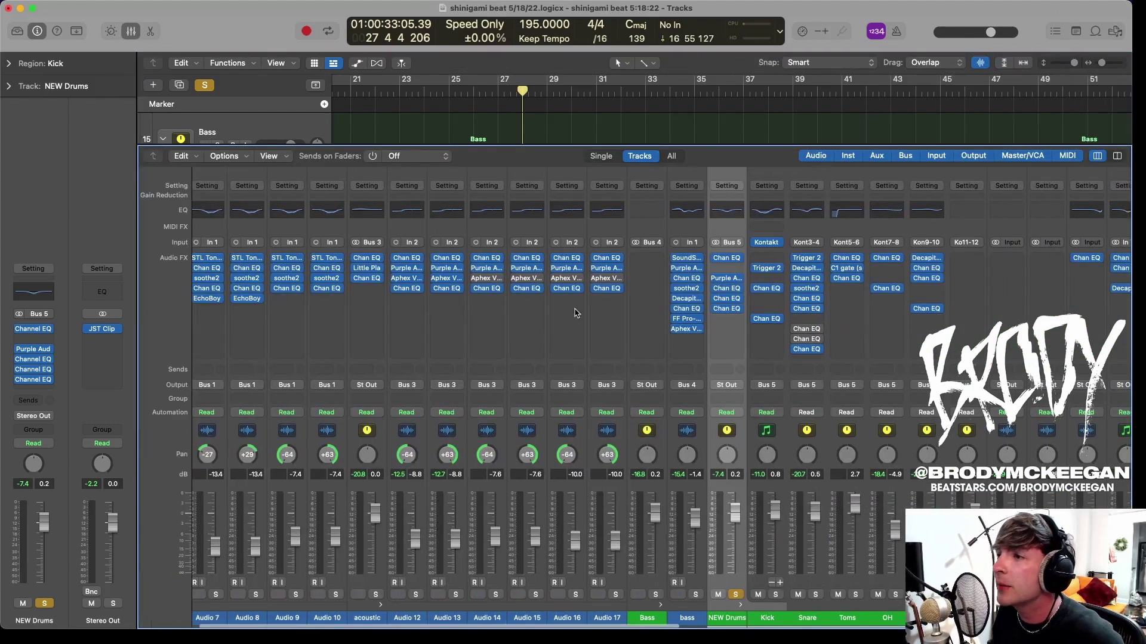
pyautogui.moveTo(762, 616)
pyautogui.mouseDown()
pyautogui.moveTo(966, 617)
pyautogui.moveTo(777, 613)
pyautogui.mouseUp()
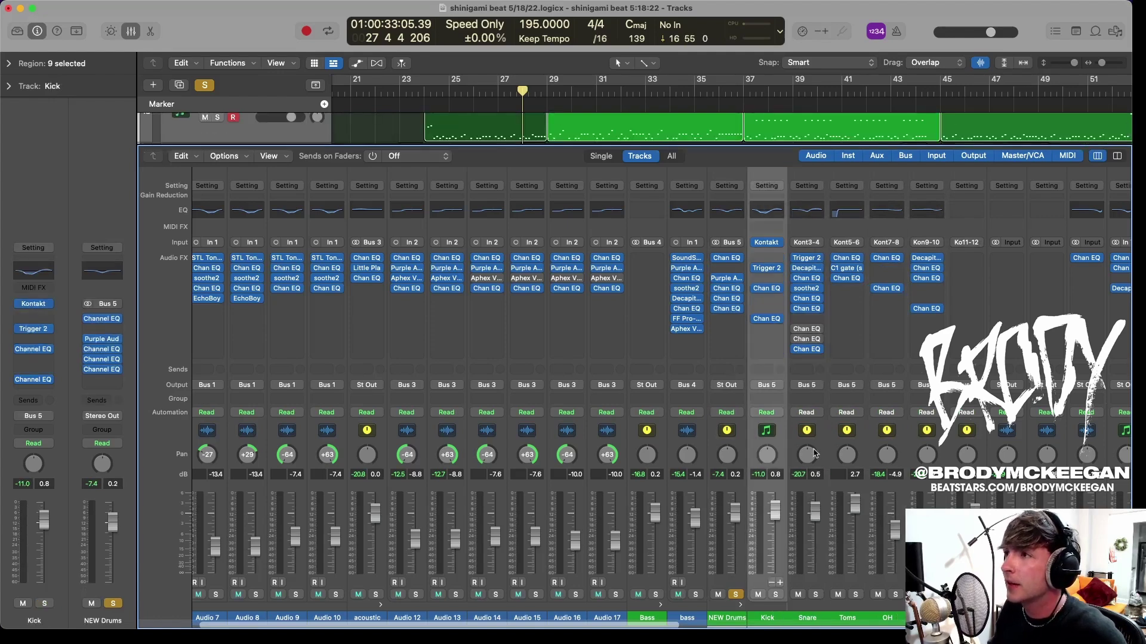
pyautogui.click(711, 279)
pyautogui.click(364, 155)
pyautogui.press('x')
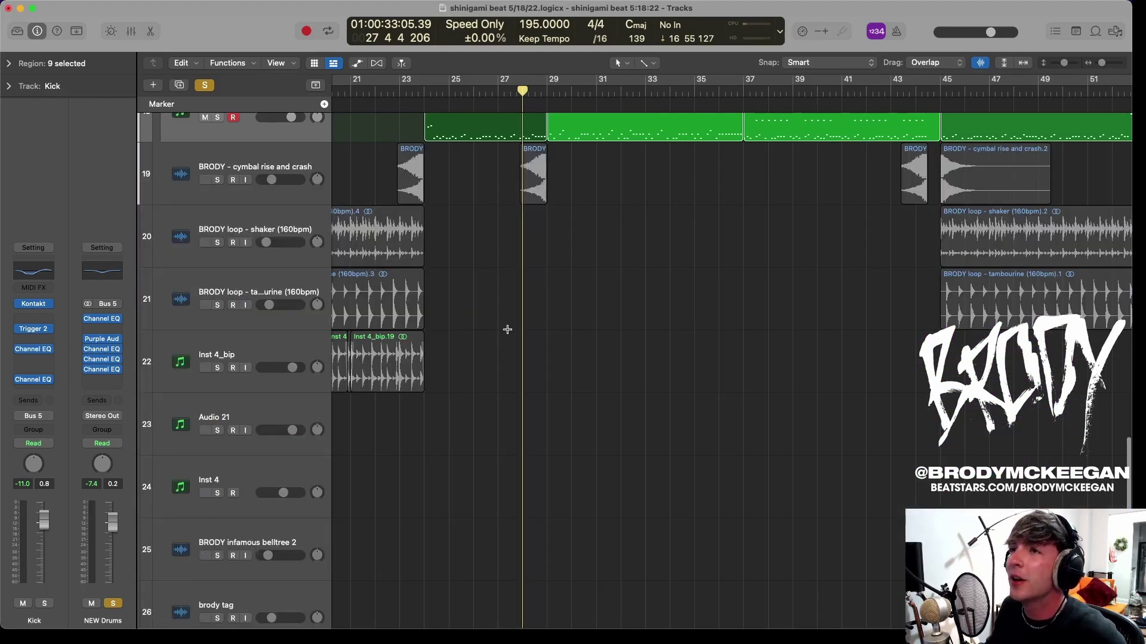
# Show the Kick regions' notes in the piano roll and play the soloed NEW Drums stack from just before bar 24.
pyautogui.scroll(4, 495, 329)
pyautogui.press('p')
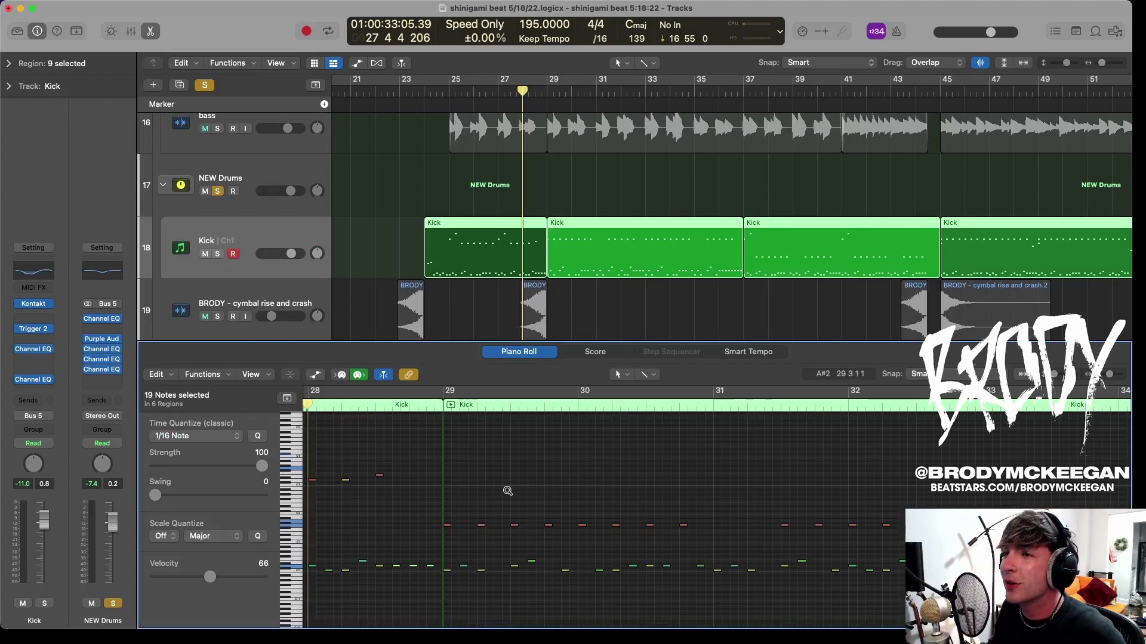
pyautogui.scroll(-6, 507, 490)
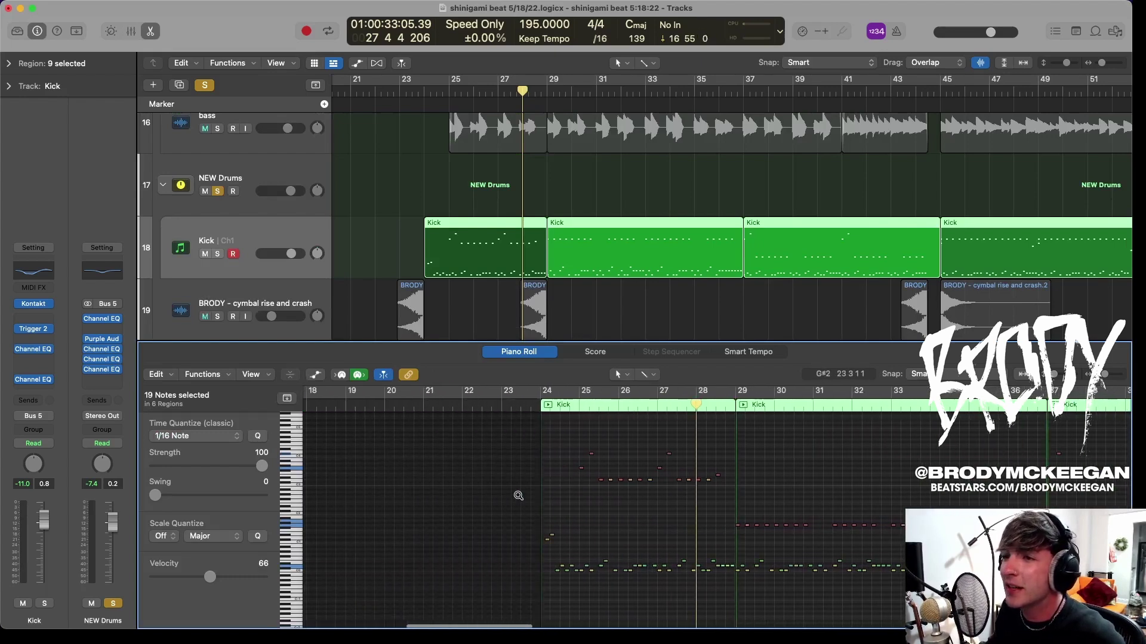
pyautogui.scroll(5, 518, 496)
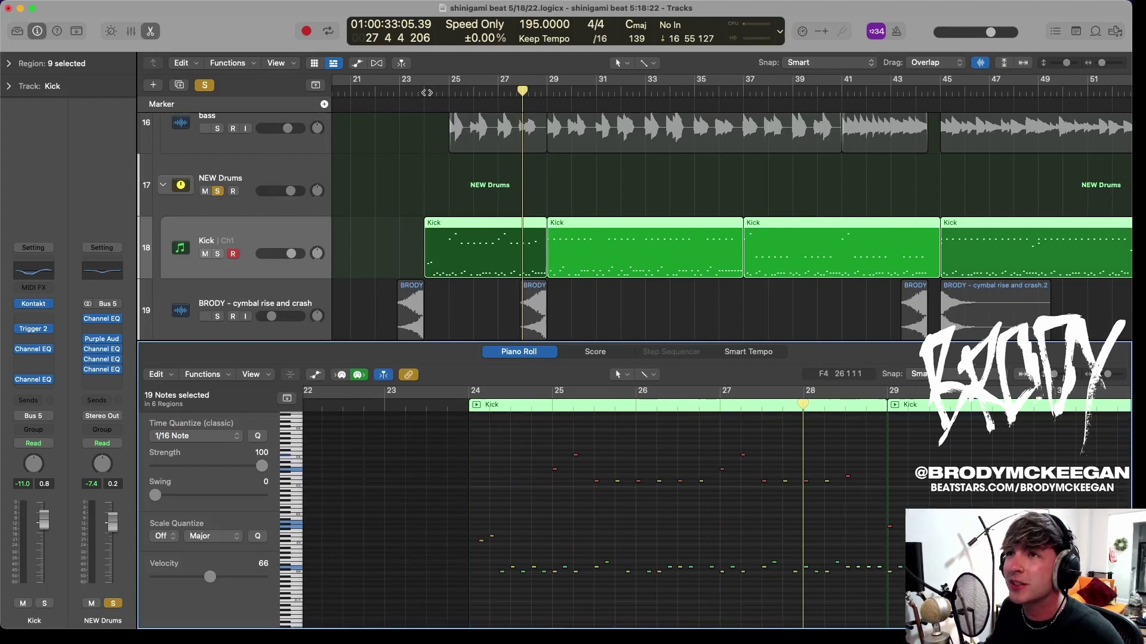
pyautogui.doubleClick(413, 92)
pyautogui.hscroll(2, 646, 494)
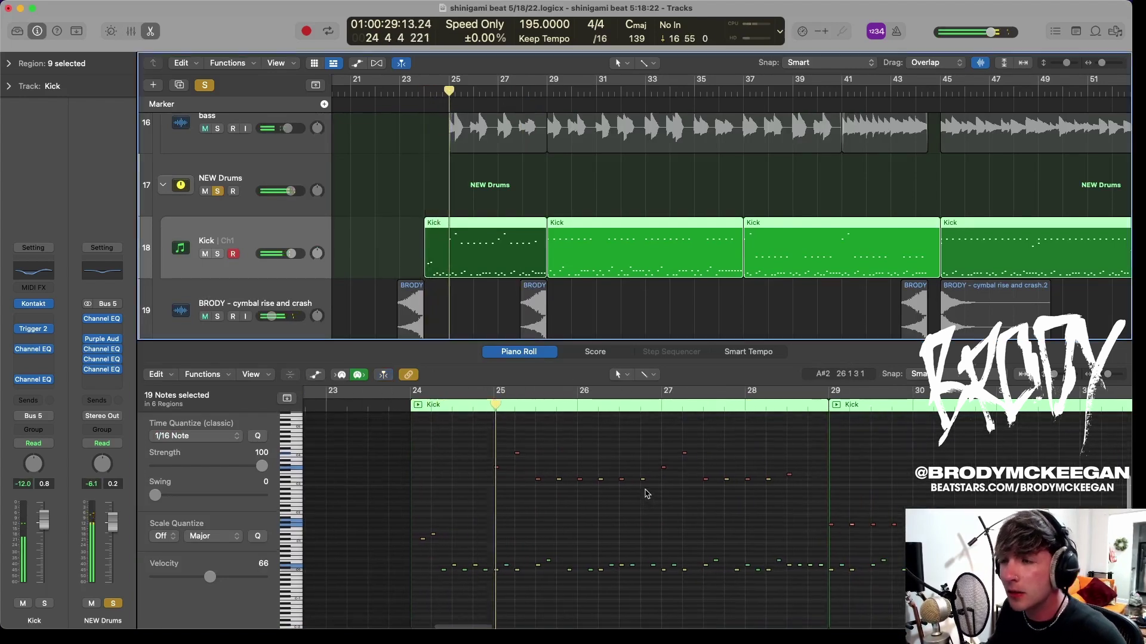
# Enlarge the piano roll and follow the Kick regions' notes from bar 24 up to bar 45 during playback.
pyautogui.moveTo(591, 342); pyautogui.dragTo(591, 303)
pyautogui.scroll(-5, 605, 458)
pyautogui.hscroll(3, 606, 458)
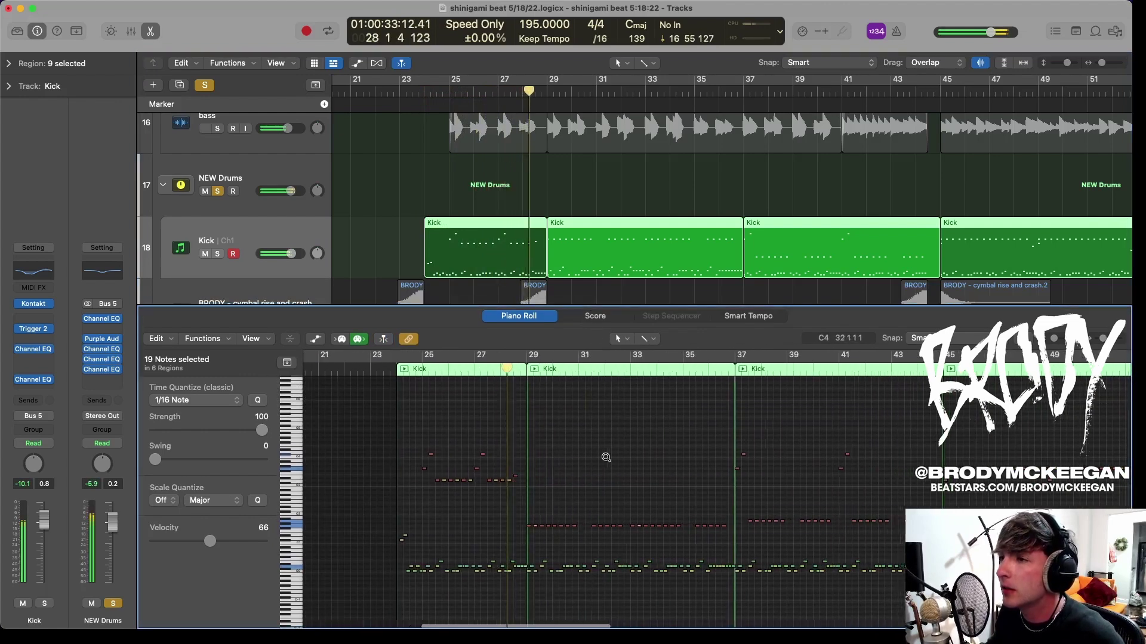
pyautogui.keyDown('ctrl'); pyautogui.keyDown('alt'); pyautogui.click(606, 458); pyautogui.keyUp('alt'); pyautogui.keyUp('ctrl')
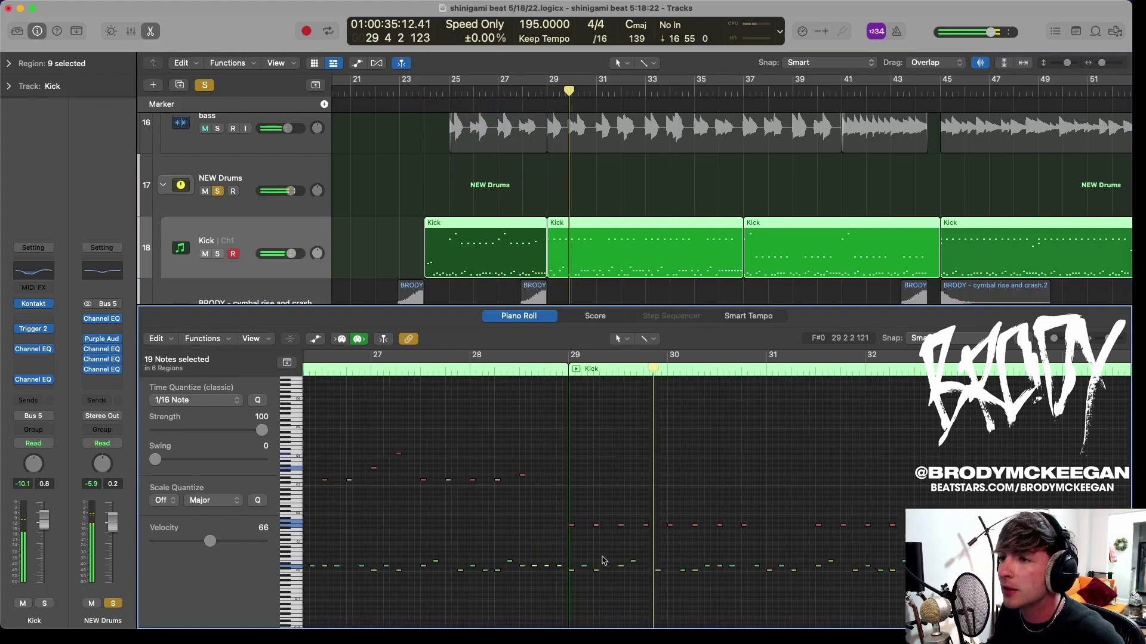
pyautogui.scroll(5, 693, 566)
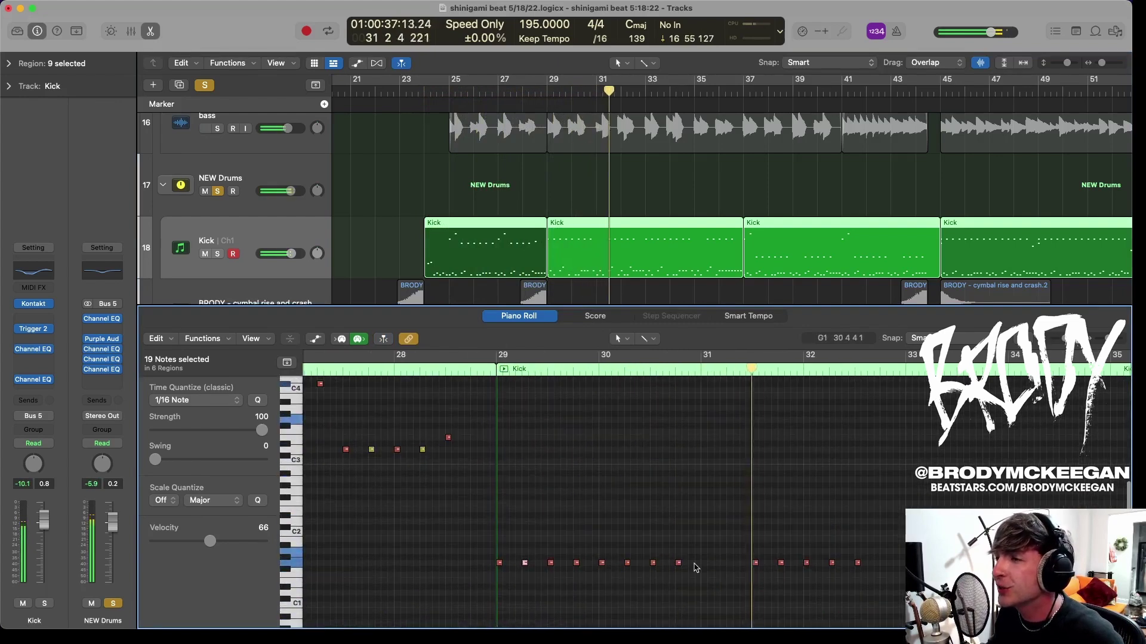
pyautogui.scroll(-5, 694, 567)
pyautogui.hscroll(5, 855, 508)
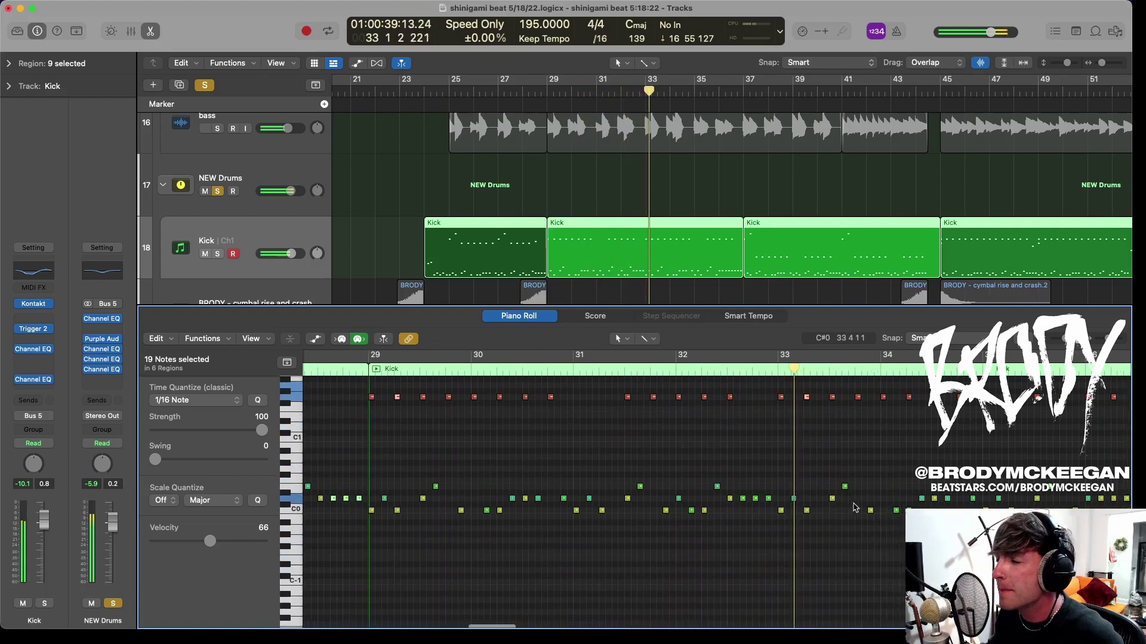
pyautogui.scroll(-3, 675, 501)
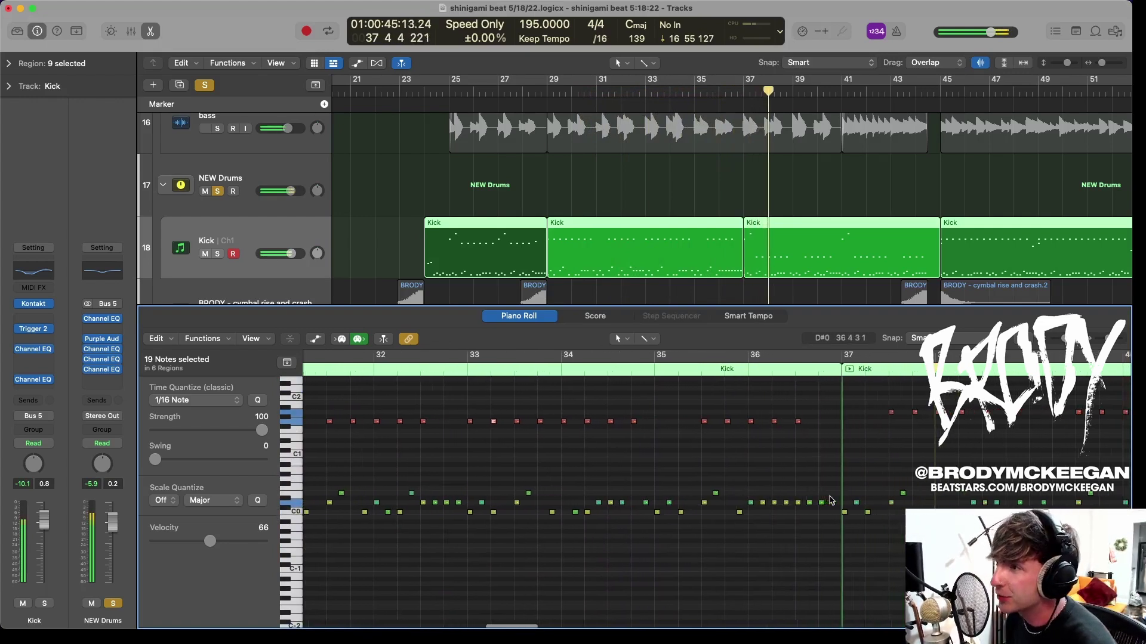
pyautogui.scroll(2, 830, 500)
pyautogui.hscroll(4, 829, 500)
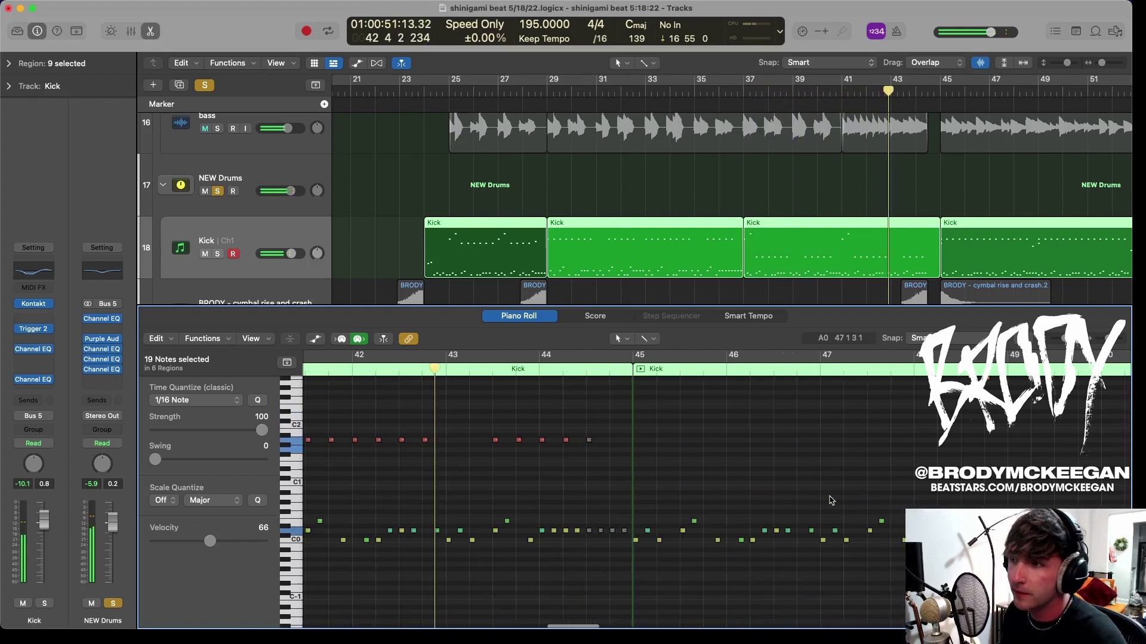
# Examine the upper and lower note rows of the Kick region that starts at bar 45 during playback.
pyautogui.scroll(2, 823, 494)
pyautogui.scroll(-5, 821, 494)
pyautogui.scroll(2, 822, 494)
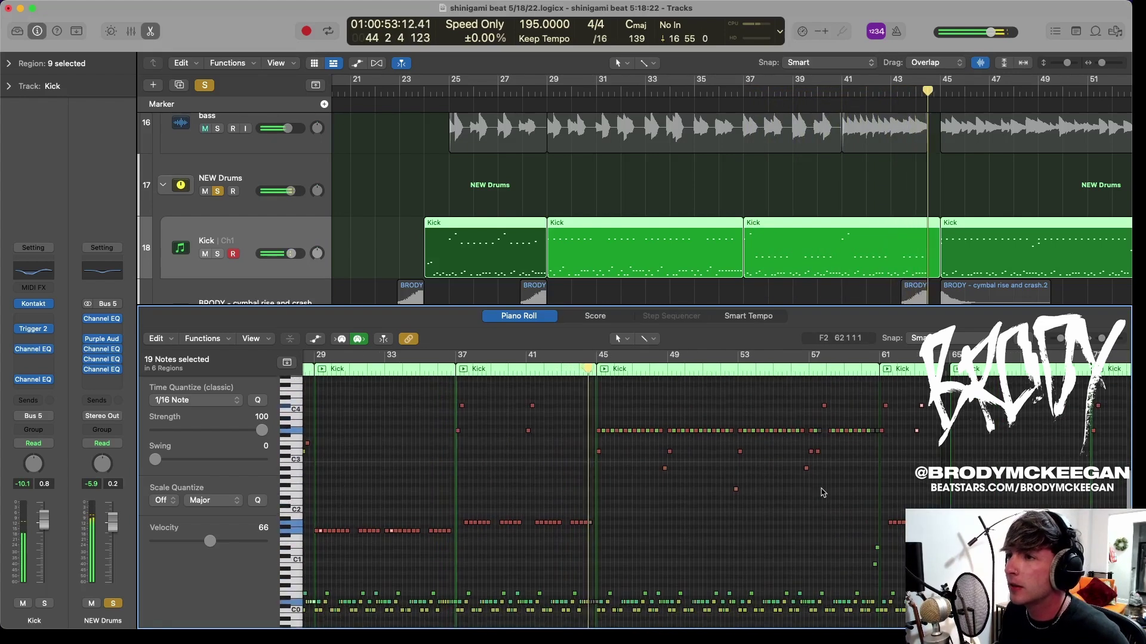
pyautogui.scroll(-2, 821, 492)
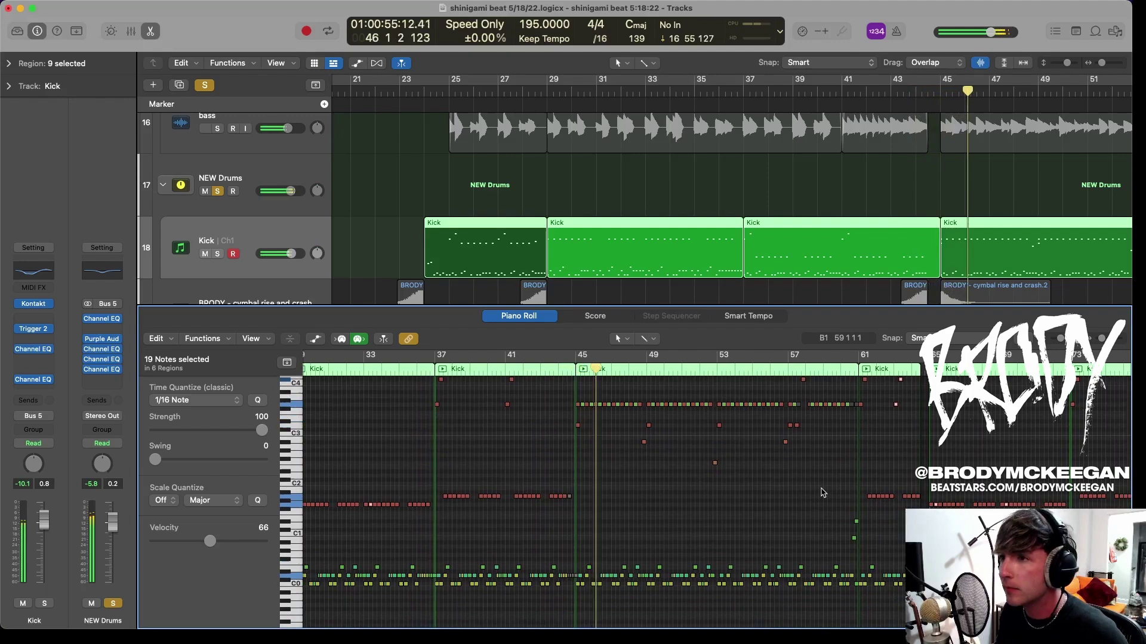
pyautogui.scroll(5, 821, 489)
pyautogui.scroll(3, 819, 492)
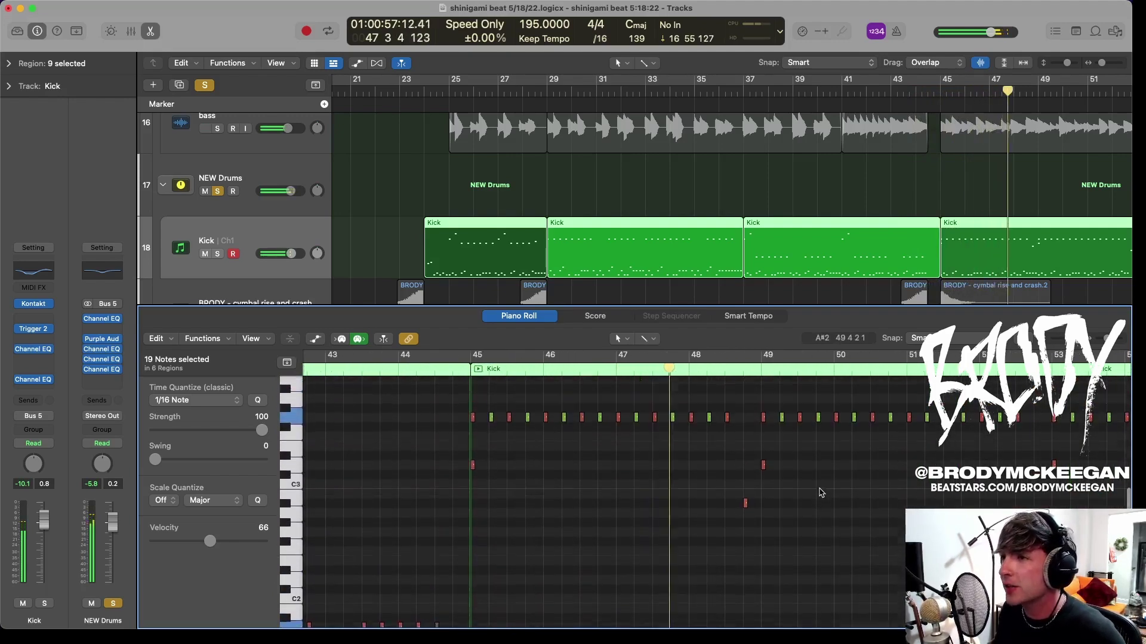
pyautogui.hscroll(3, 818, 491)
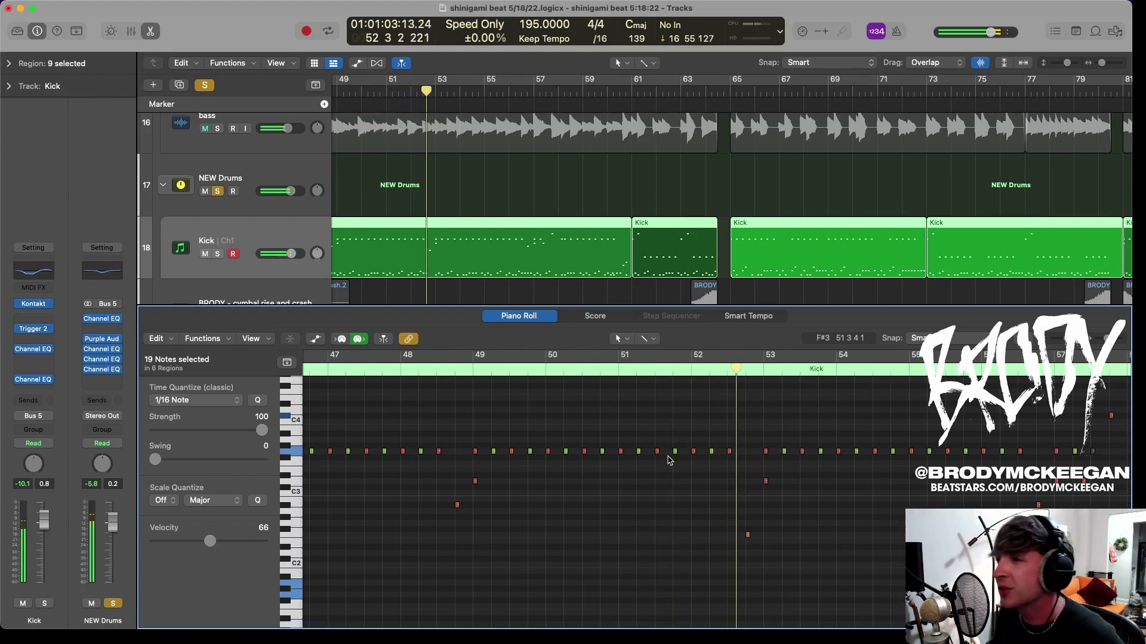
pyautogui.scroll(-5, 678, 458)
pyautogui.scroll(5, 677, 457)
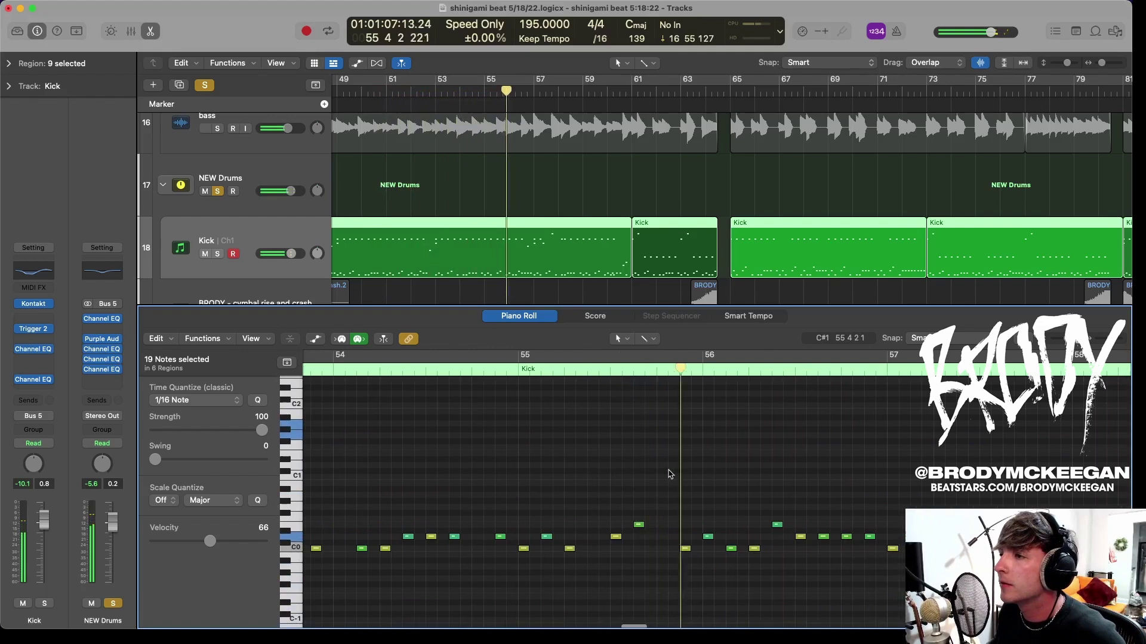
# Follow the Kick notes through the transition at bar 61 and into the section from bar 65 during playback.
pyautogui.scroll(-5, 670, 473)
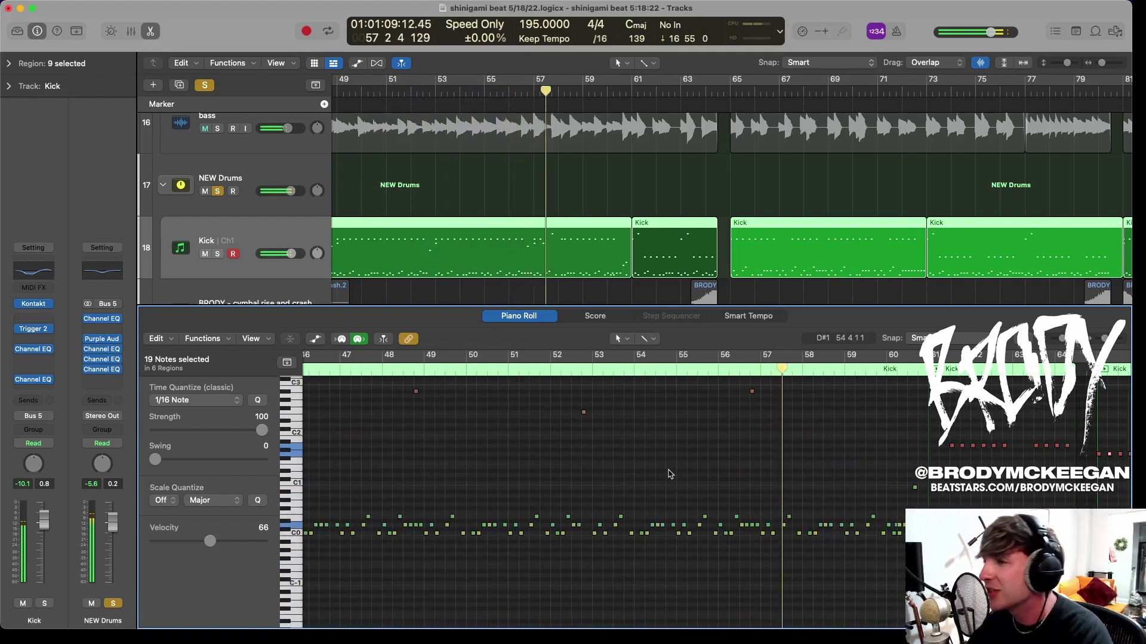
pyautogui.scroll(3, 669, 474)
pyautogui.scroll(-3, 668, 474)
pyautogui.scroll(3, 669, 474)
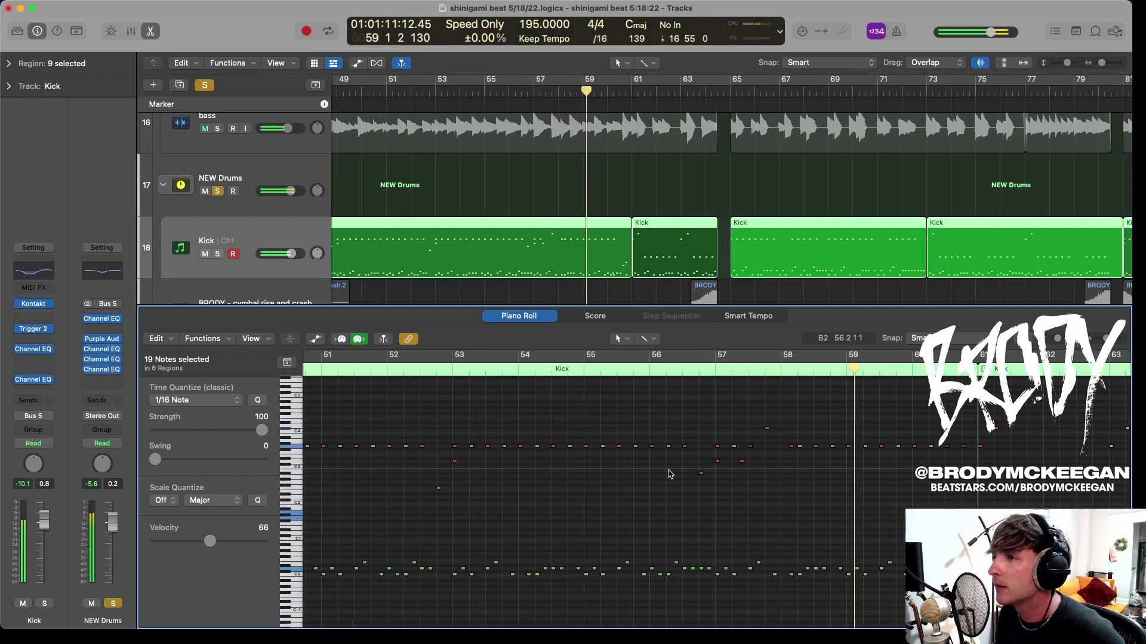
pyautogui.hscroll(4, 701, 425)
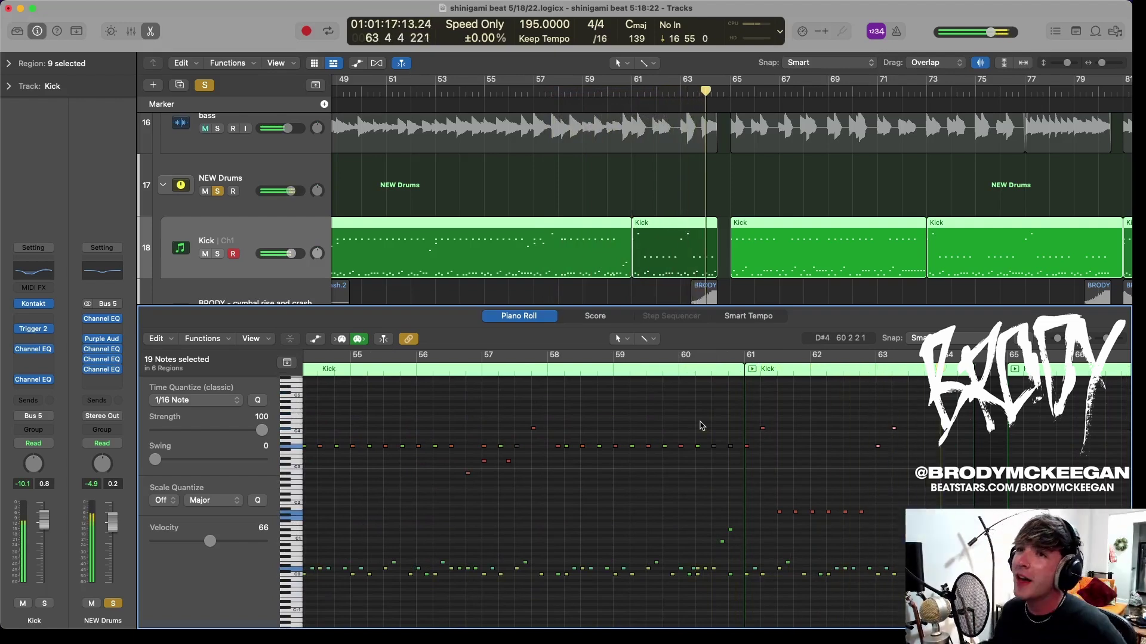
pyautogui.hscroll(4, 737, 497)
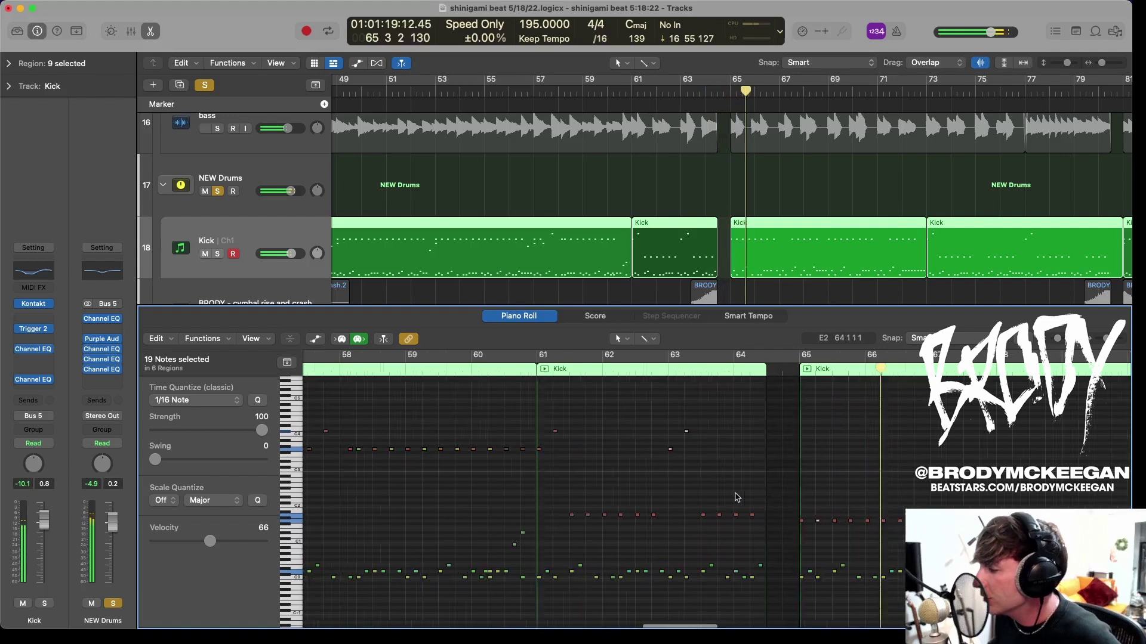
pyautogui.hscroll(3, 735, 494)
pyautogui.scroll(-4, 736, 495)
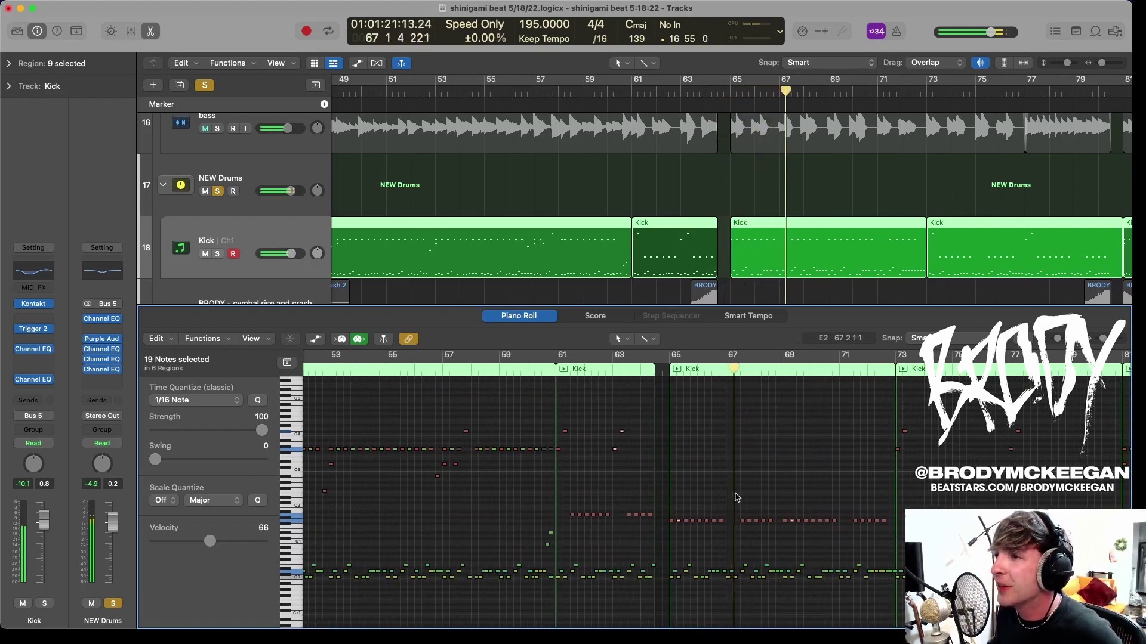
pyautogui.scroll(5, 745, 483)
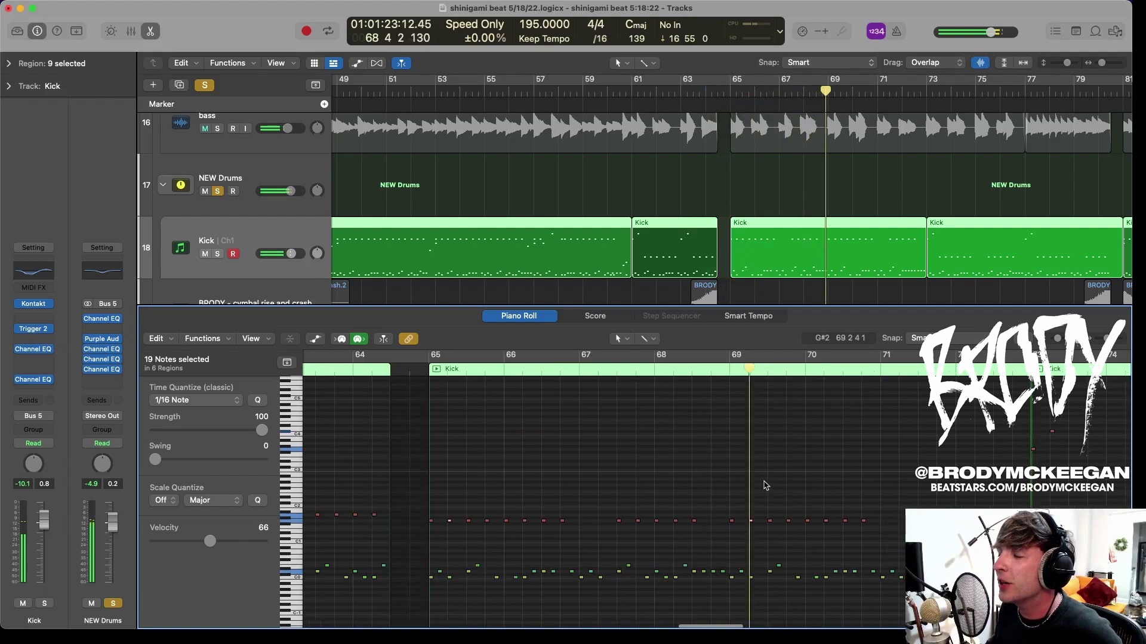
pyautogui.scroll(-3, 745, 480)
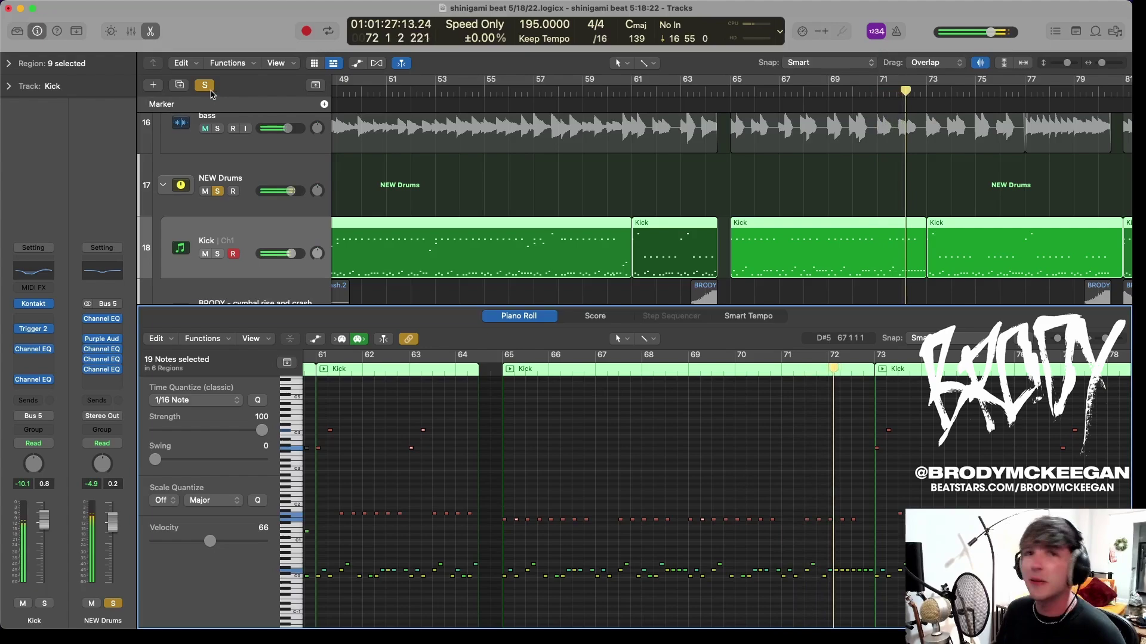
# Clear the NEW Drums solo, close the piano roll, and listen to the full mix from around bar 73.
pyautogui.click(205, 85)
pyautogui.press('e')
pyautogui.scroll(-4, 772, 248)
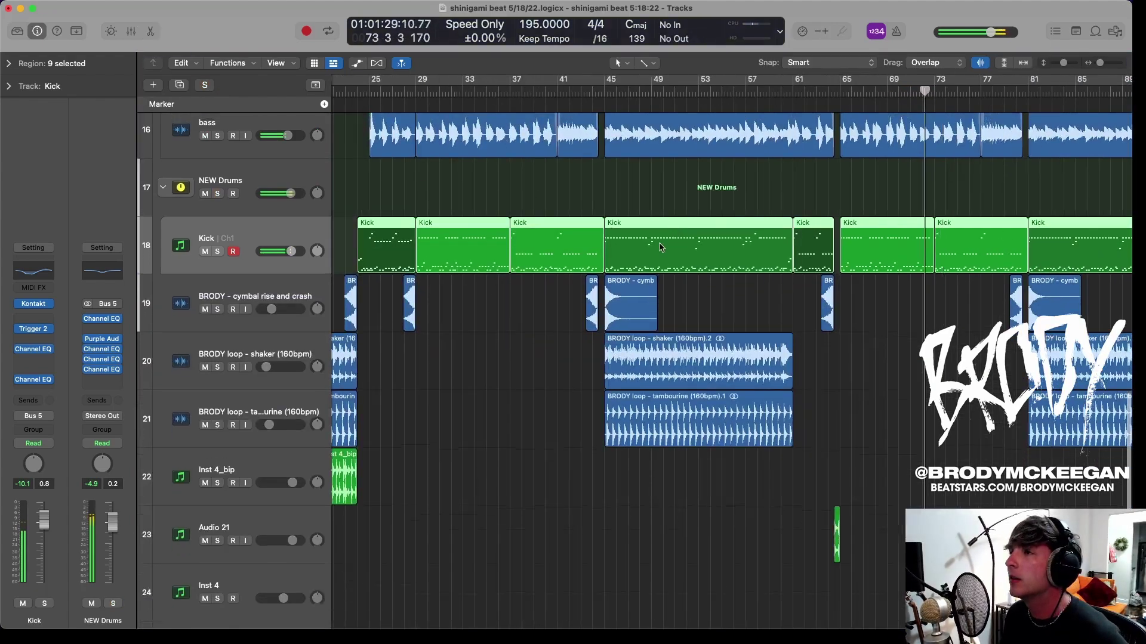
pyautogui.hscroll(3, 772, 248)
pyautogui.scroll(4, 774, 251)
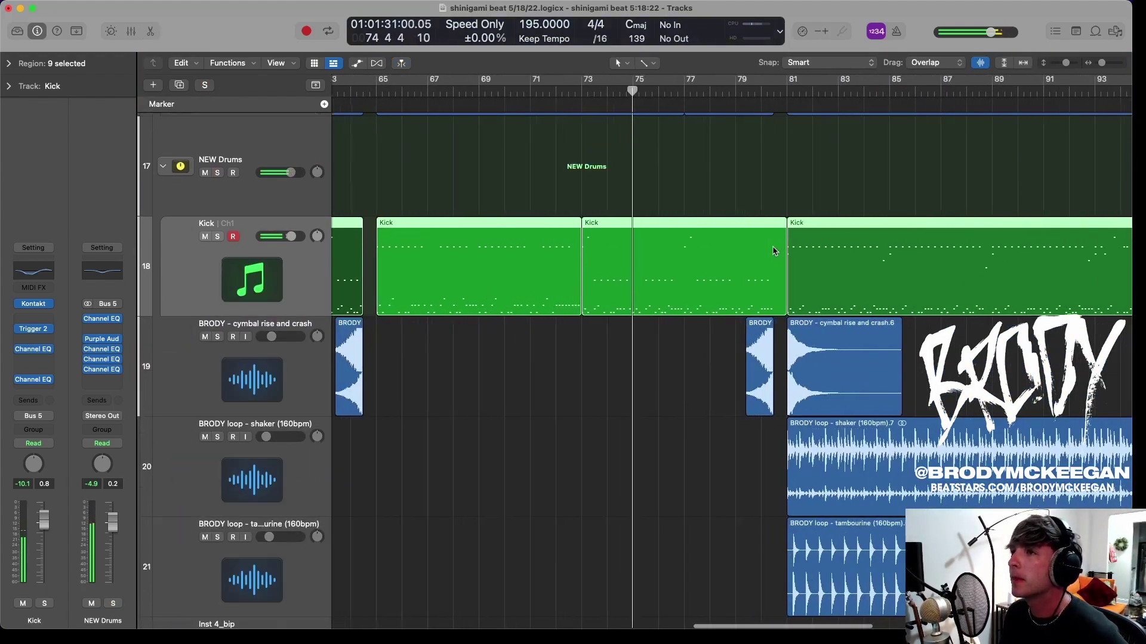
# Select only the Kick regions starting at bars 73 and 81 and show their notes in the piano roll during playback.
pyautogui.click(736, 330)
pyautogui.scroll(-5, 829, 311)
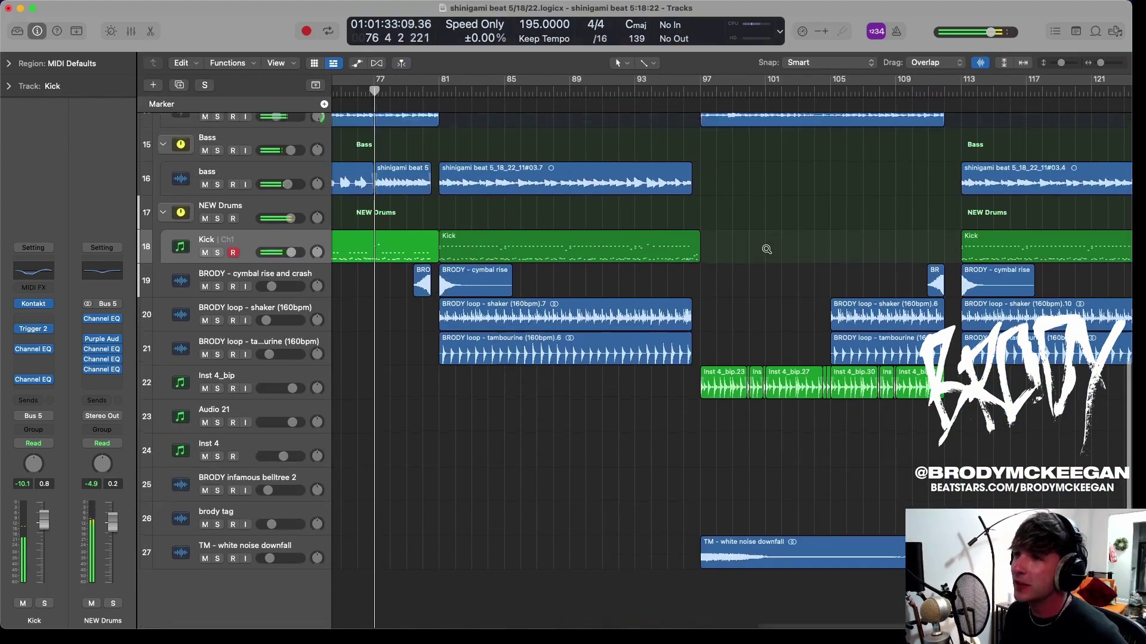
pyautogui.scroll(3, 767, 252)
pyautogui.press('e')
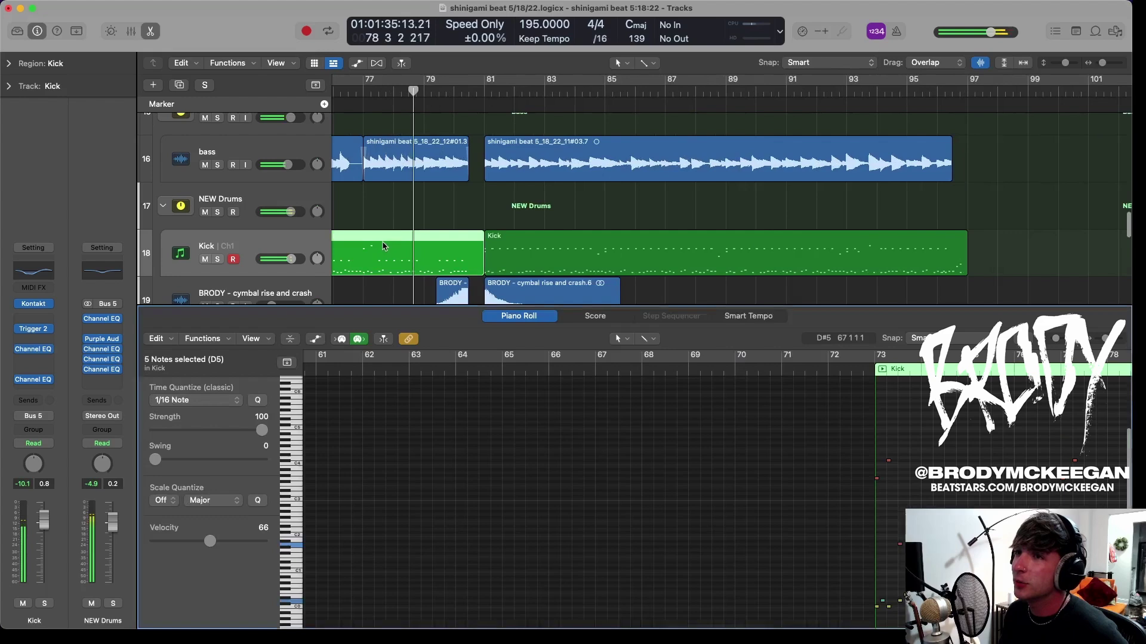
pyautogui.keyDown('shift'); pyautogui.click(540, 242); pyautogui.keyUp('shift')
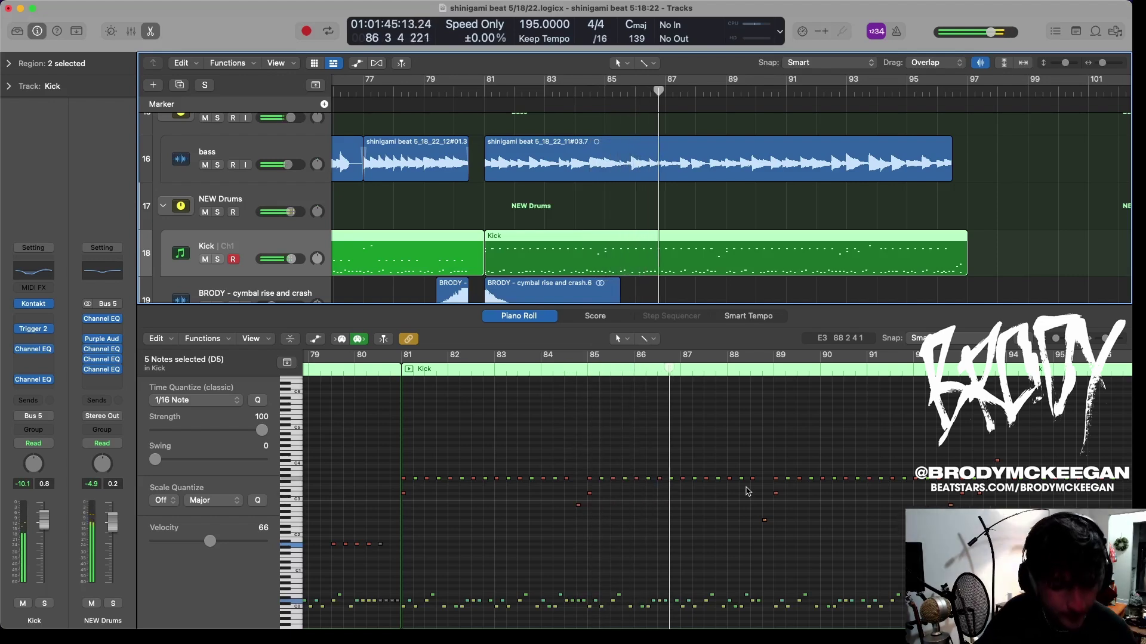
# Close the piano roll and look over the project's tracks around bars 81 to 97 during playback.
pyautogui.press('e')
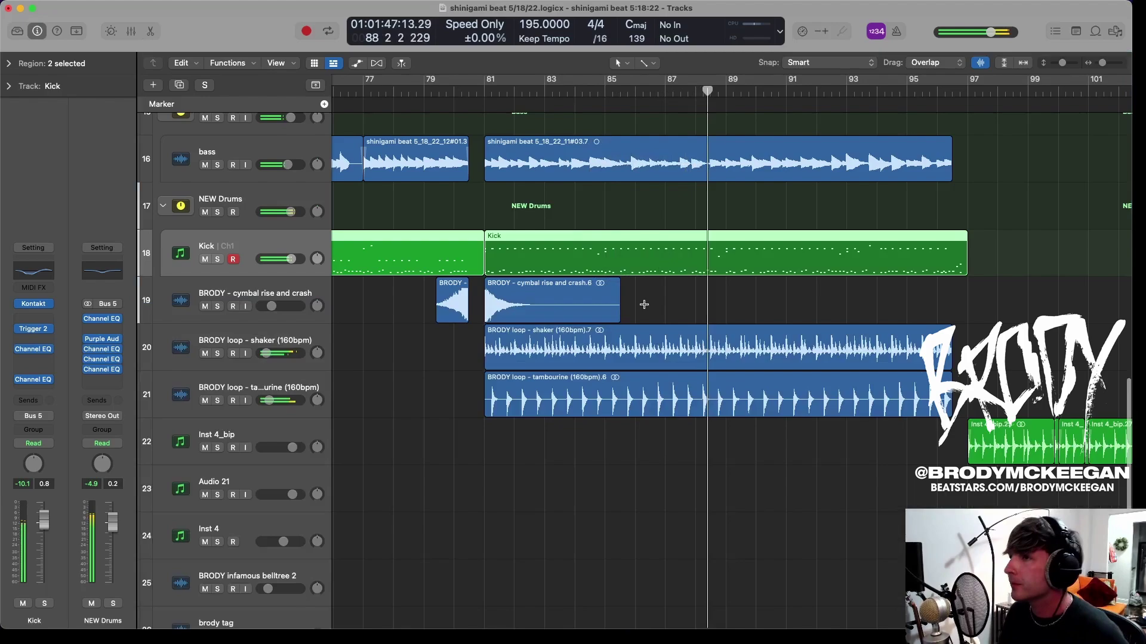
pyautogui.scroll(-3, 644, 305)
pyautogui.scroll(10, 643, 306)
pyautogui.press('super+Up')
pyautogui.press('super+Up')
pyautogui.press('super+Up')
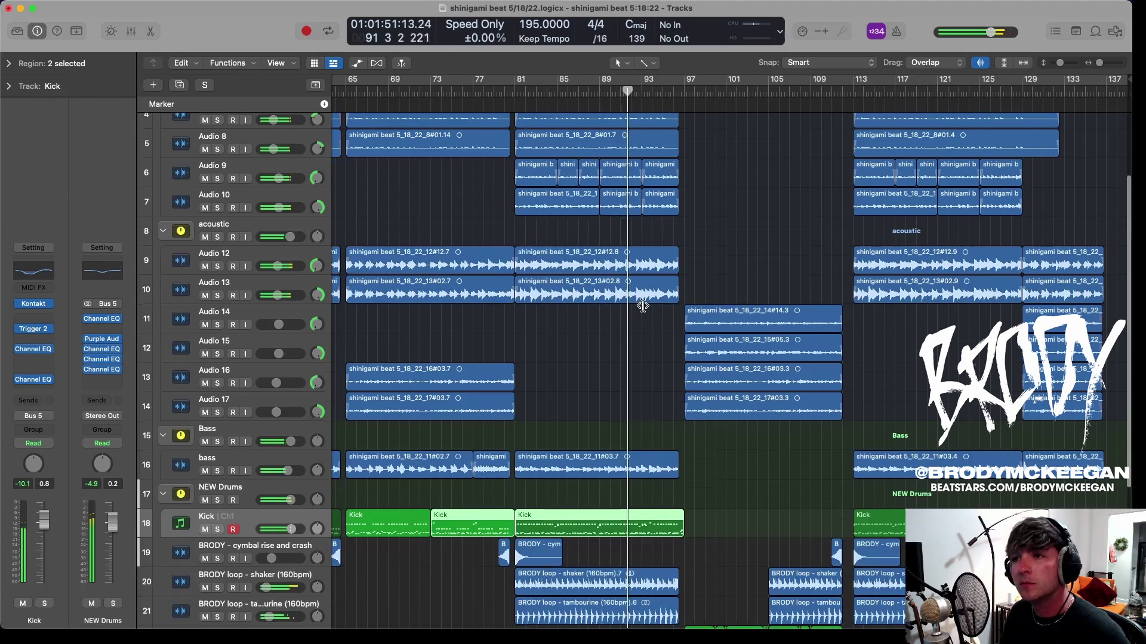
pyautogui.scroll(-8, 643, 306)
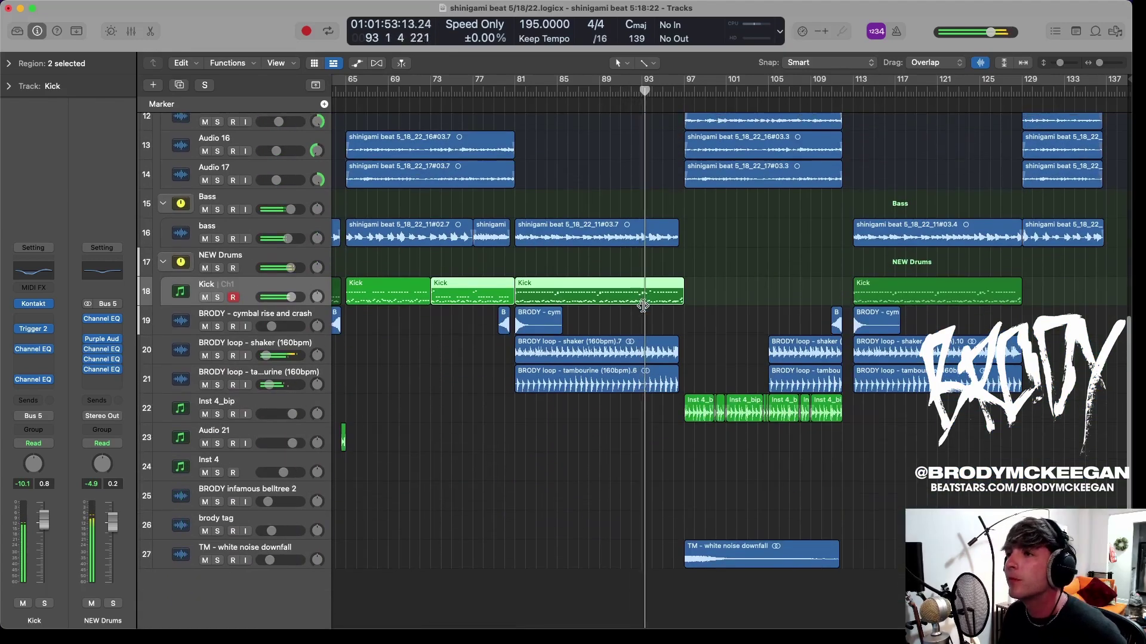
pyautogui.scroll(4, 643, 306)
pyautogui.press('super+Up')
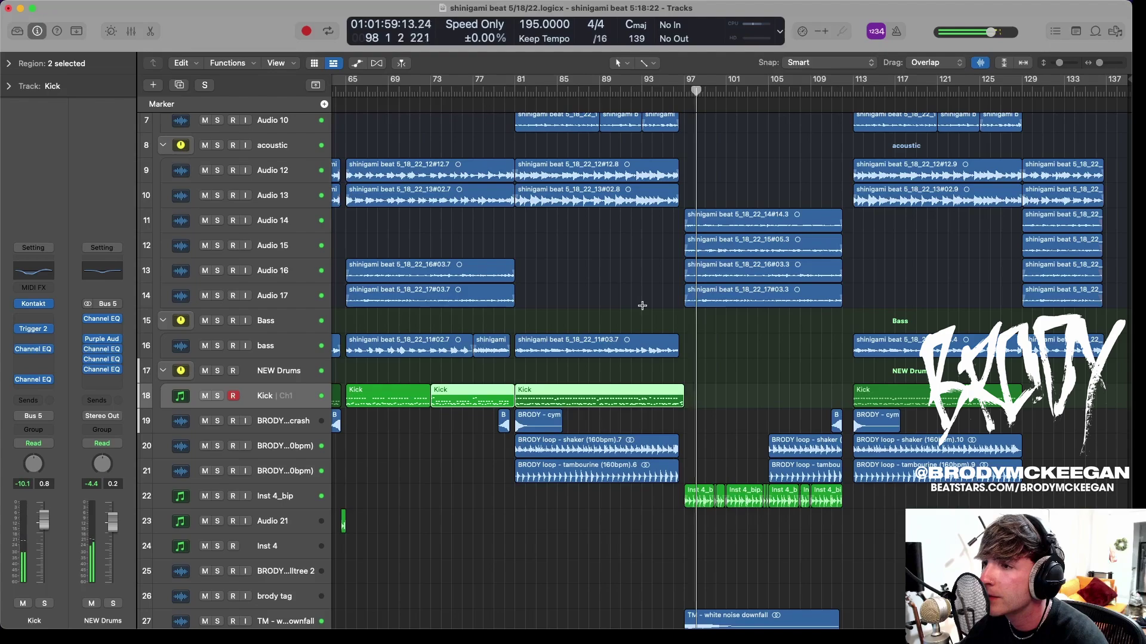
# Examine the acoustic, percussion and Inst 4_bip regions in the section between bars 97 and 113 during playback.
pyautogui.scroll(-3, 696, 345)
pyautogui.press('super+Right')
pyautogui.press('super+Right')
pyautogui.press('super+Right')
pyautogui.hscroll(5, 698, 342)
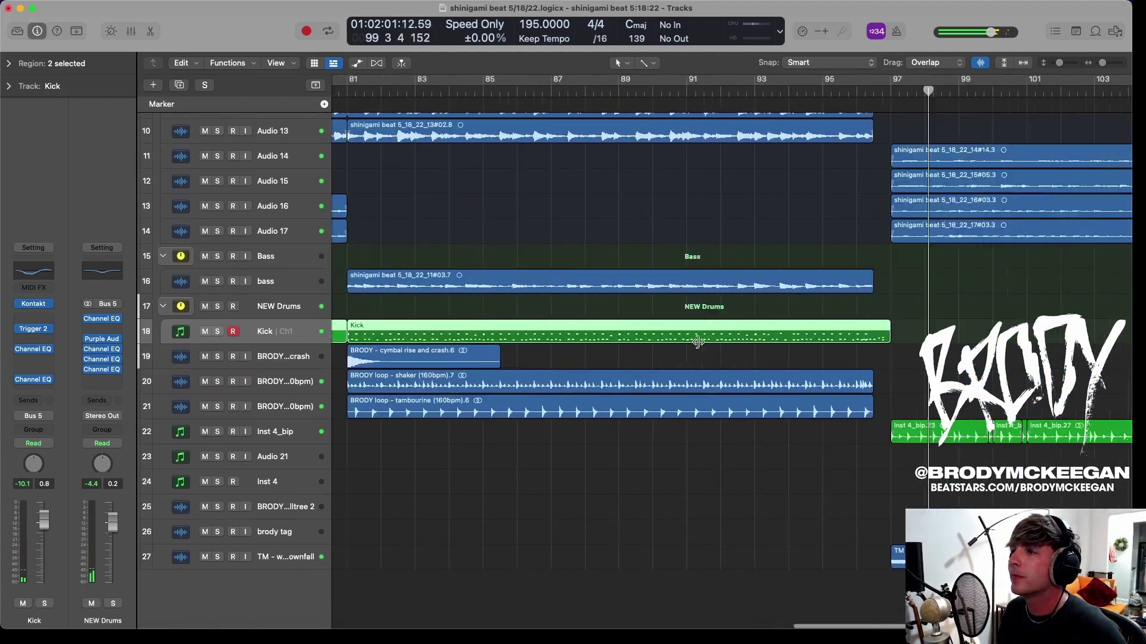
pyautogui.scroll(-5, 698, 341)
pyautogui.scroll(-3, 700, 345)
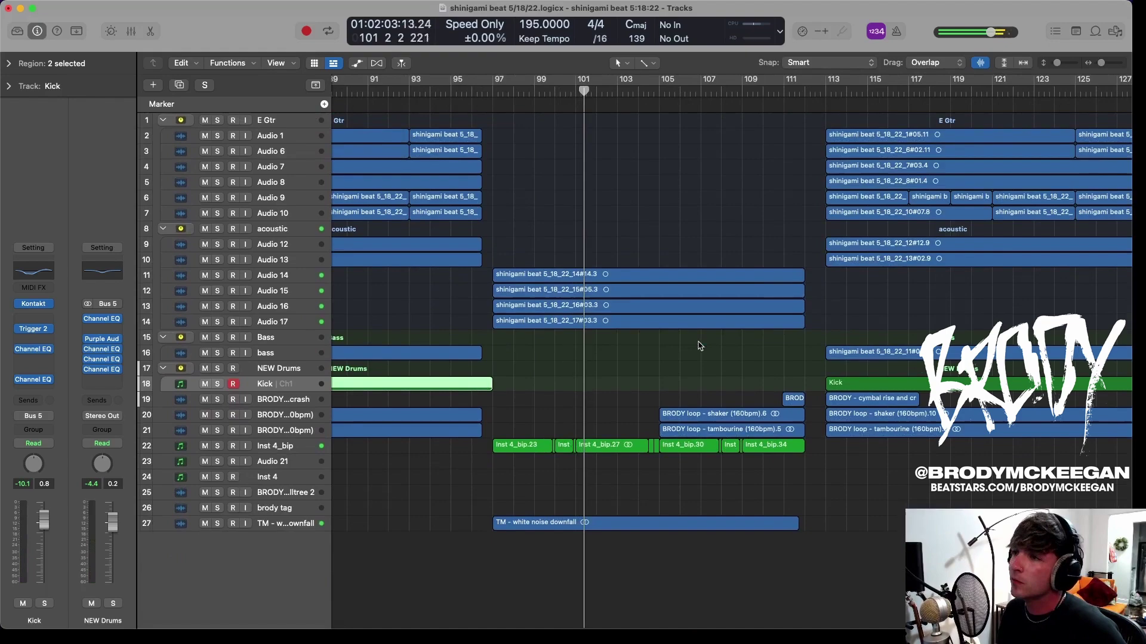
pyautogui.scroll(3, 699, 344)
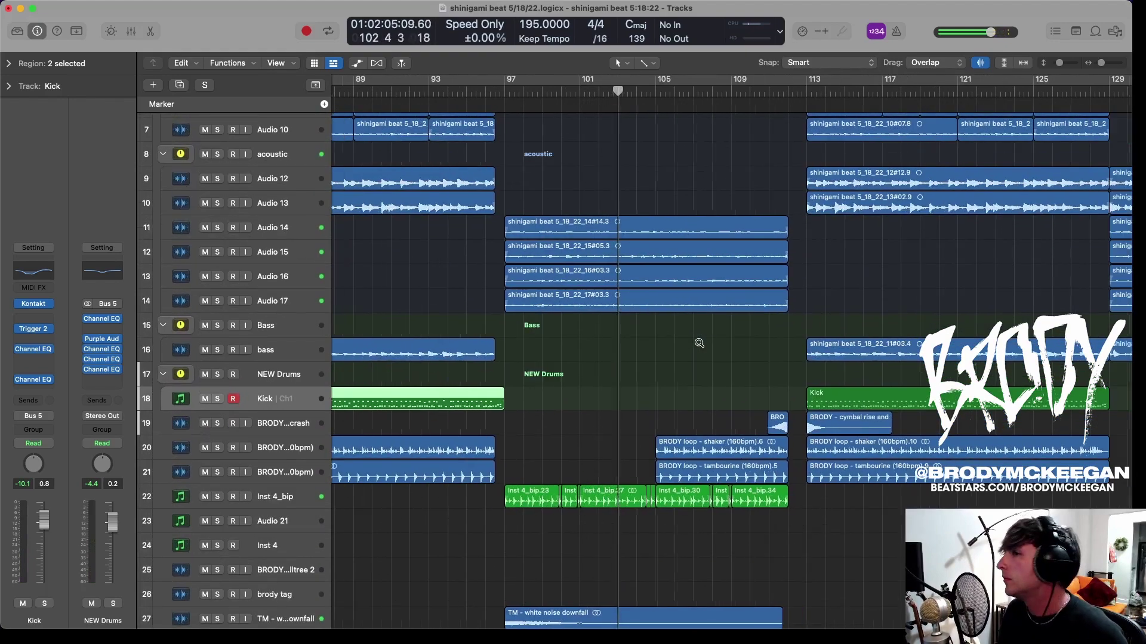
pyautogui.scroll(2, 699, 345)
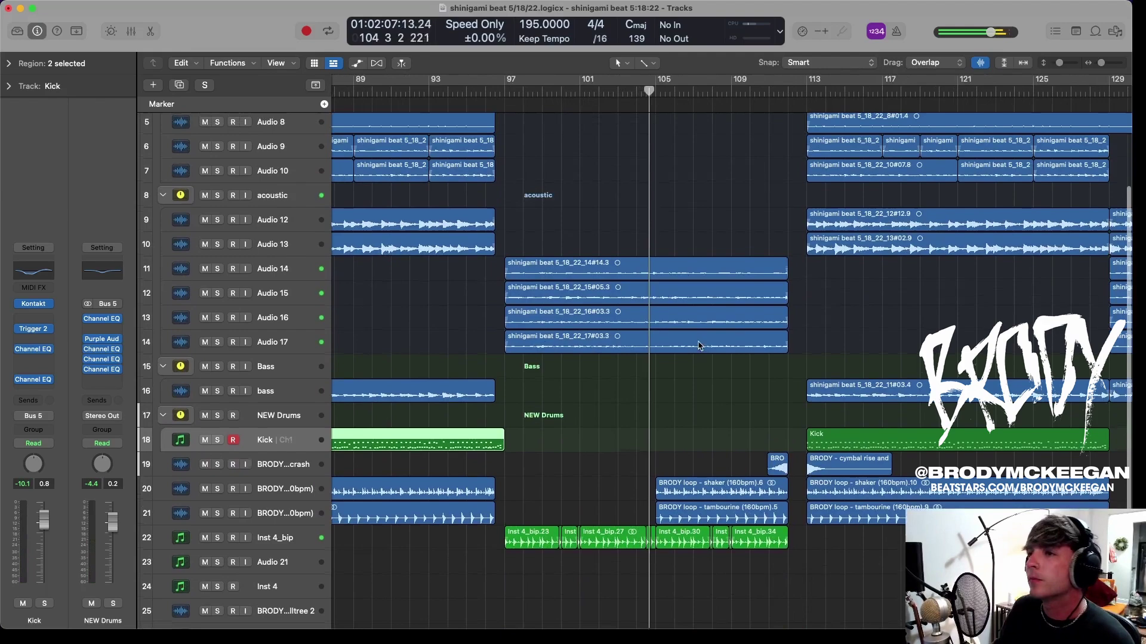
pyautogui.scroll(-4, 700, 342)
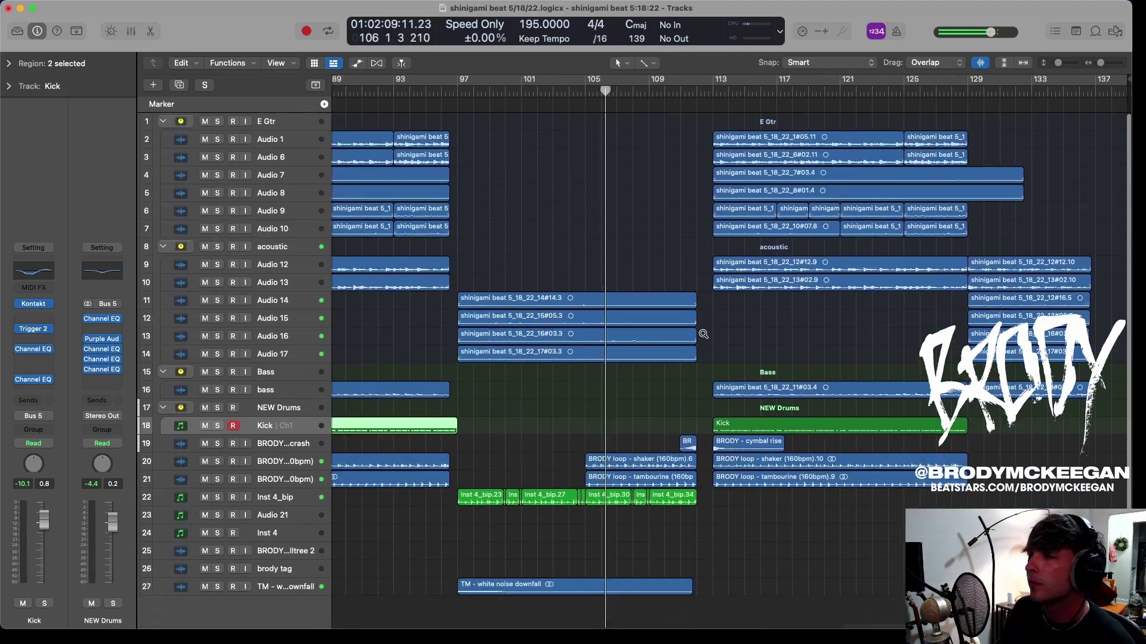
# Stop playback and return the playhead to the beginning of the project.
pyautogui.scroll(-2, 704, 334)
pyautogui.scroll(-2, 702, 340)
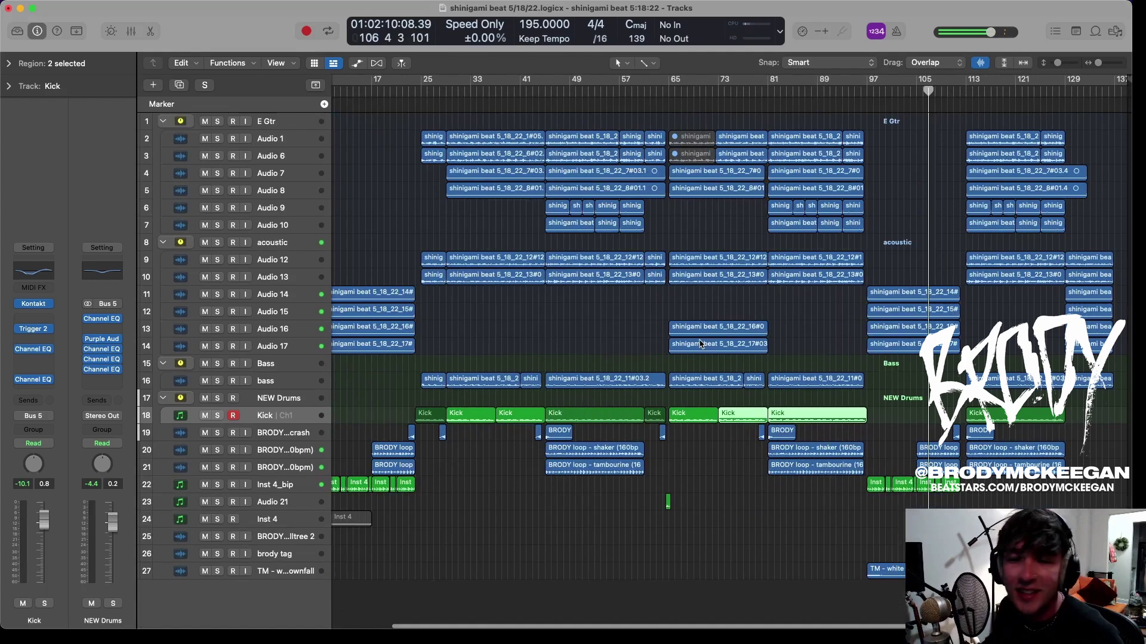
pyautogui.press('space')
pyautogui.press('Return')
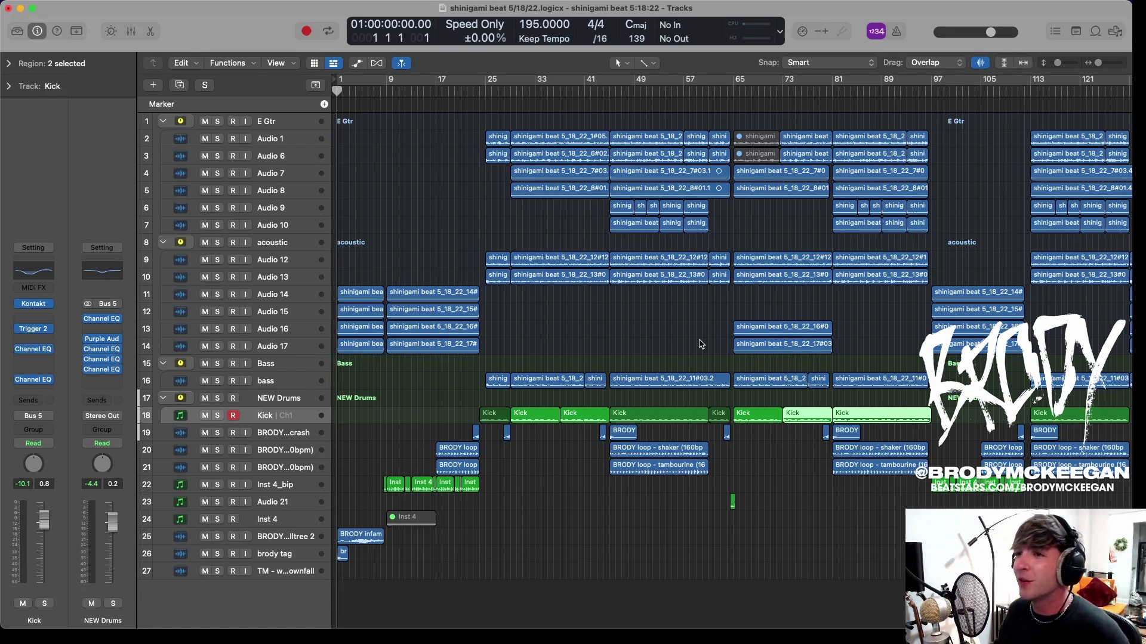
# Select the Inst 4_bip track, clear its region selection, and look over the full arrangement.
pyautogui.click(276, 488)
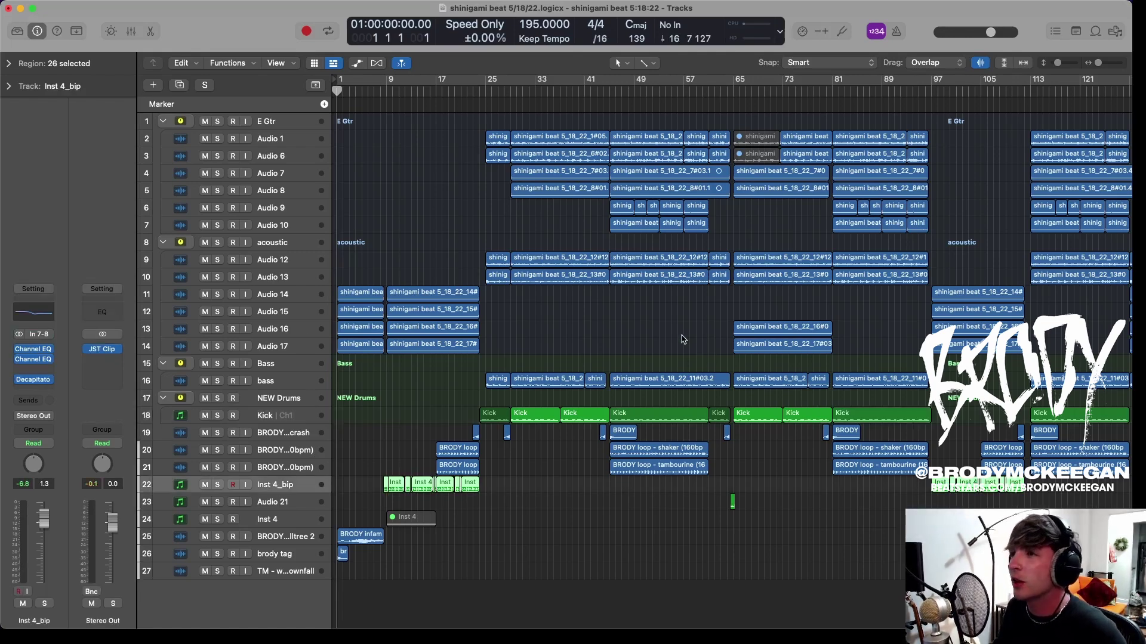
pyautogui.click(684, 338)
pyautogui.scroll(3, 687, 337)
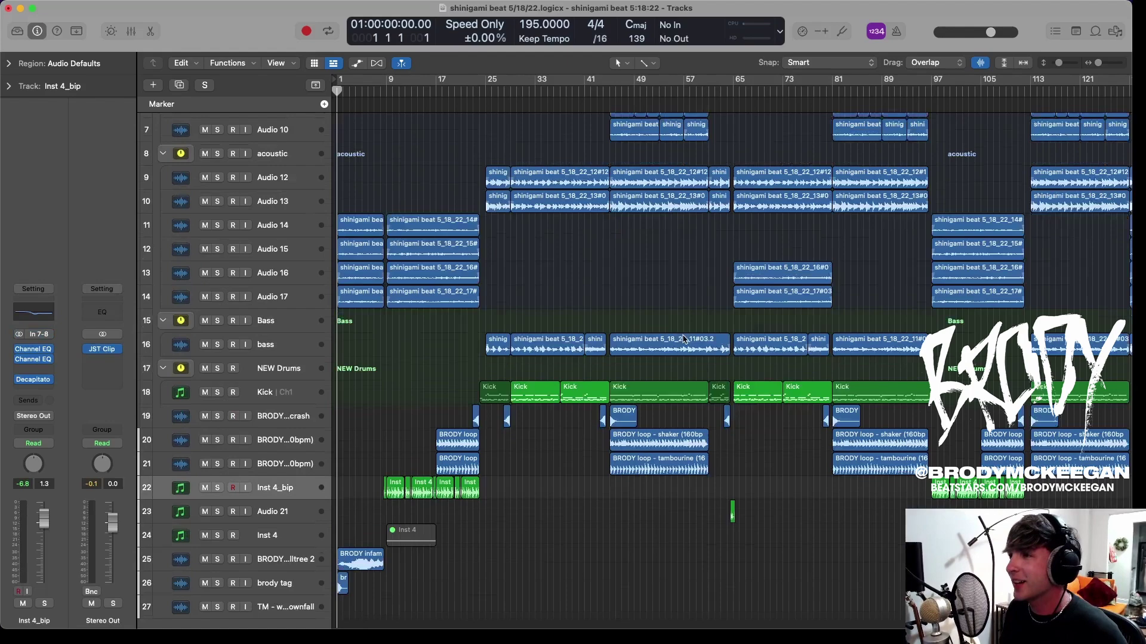
pyautogui.scroll(-5, 688, 337)
pyautogui.scroll(3, 687, 337)
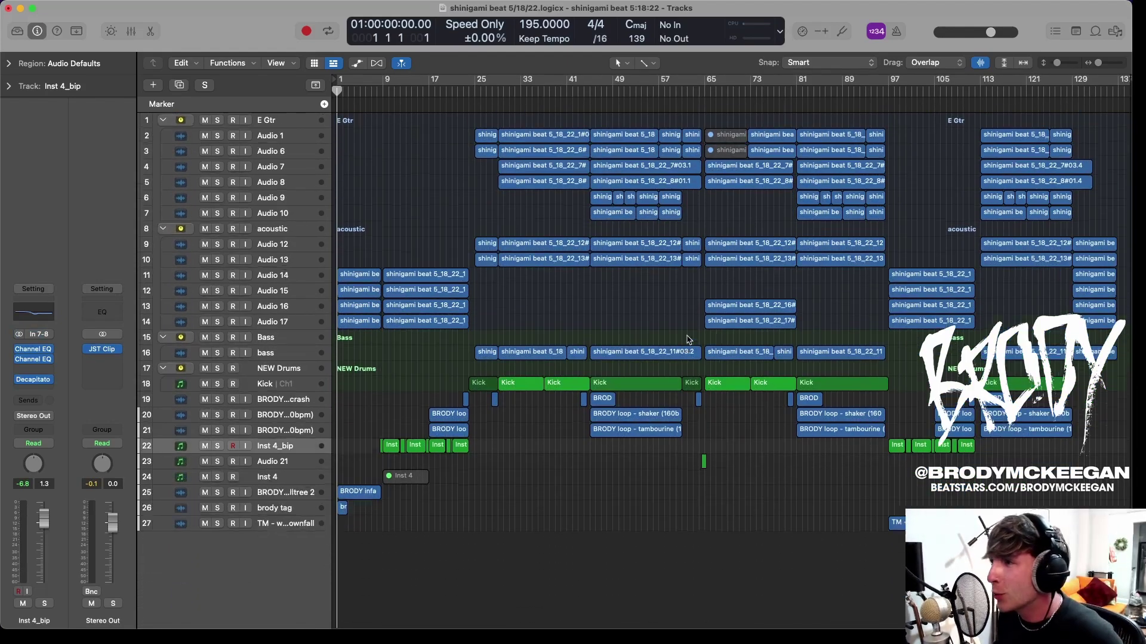
pyautogui.scroll(-2, 687, 336)
pyautogui.scroll(1, 689, 352)
pyautogui.scroll(2, 690, 352)
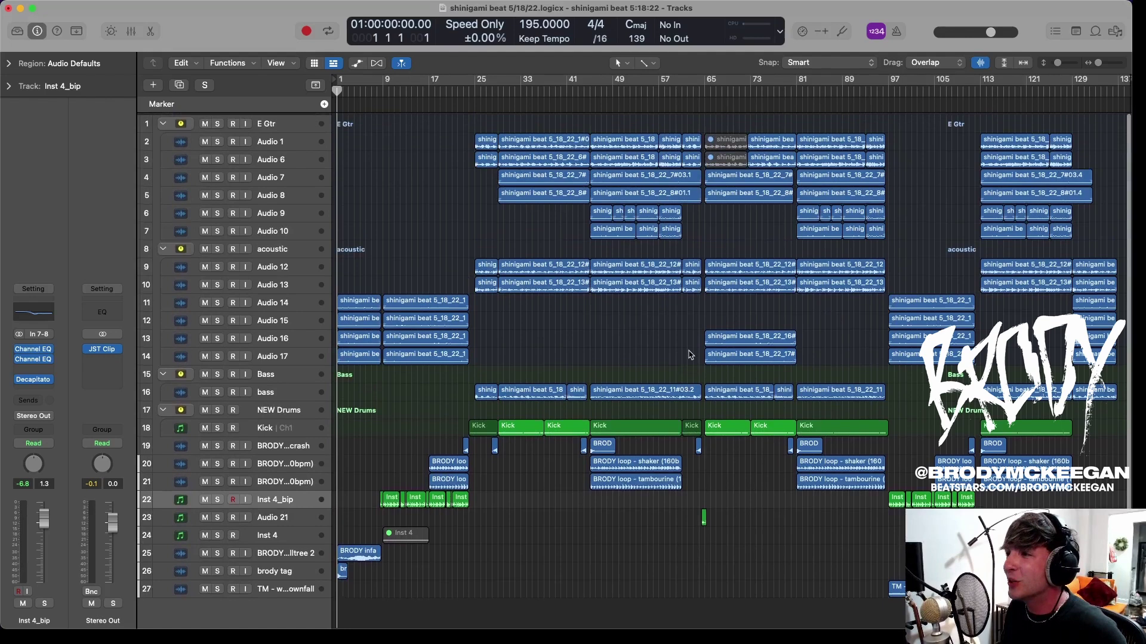